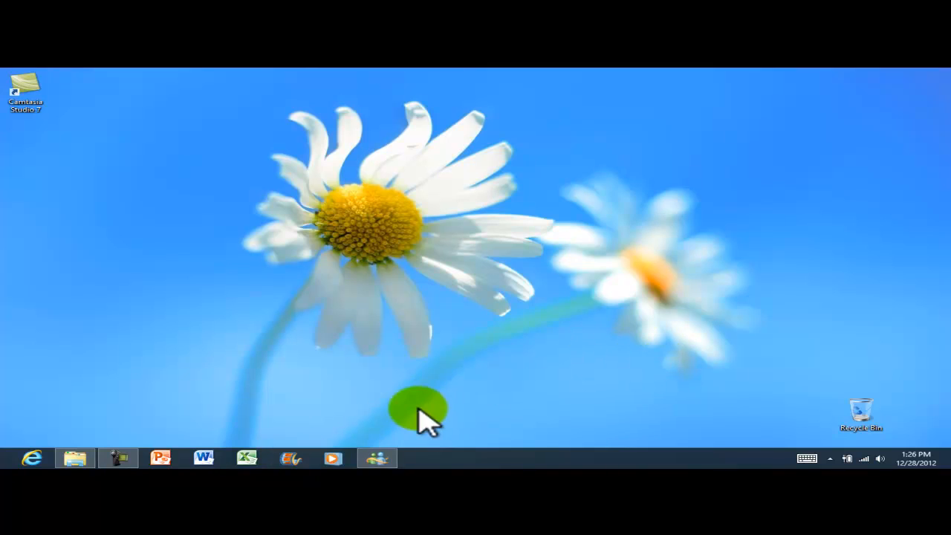
# Launch Windows Movie Maker from the taskbar and maximize its window.
pyautogui.click(319, 457)
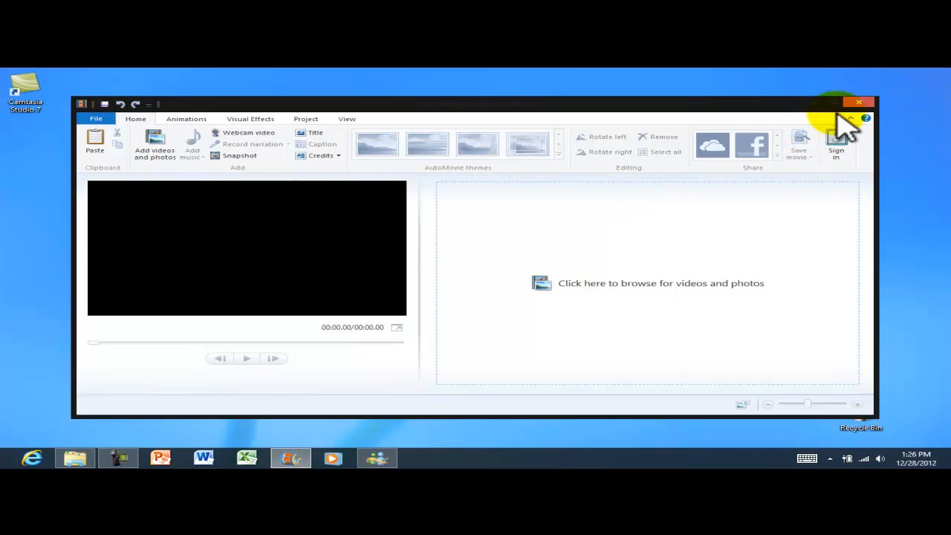
pyautogui.click(830, 101)
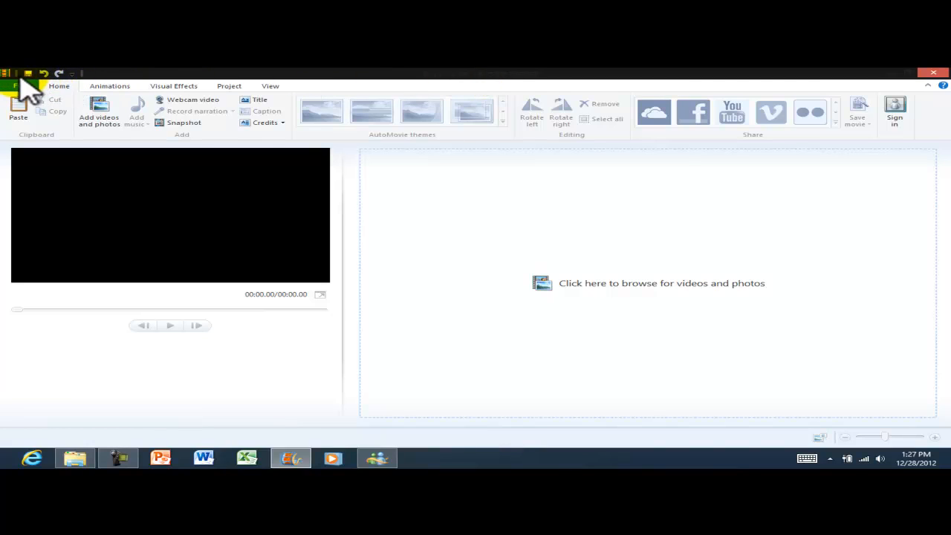
pyautogui.click(6, 74)
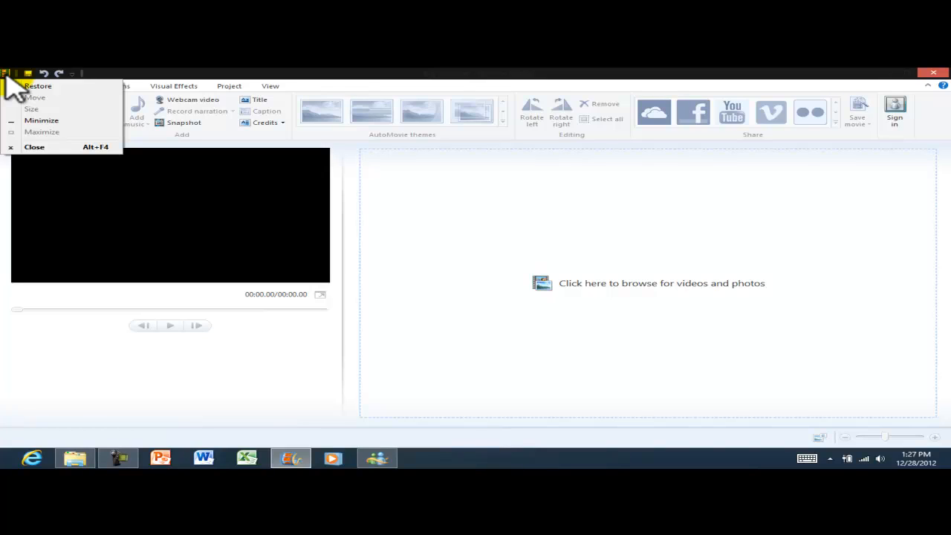
pyautogui.click(6, 75)
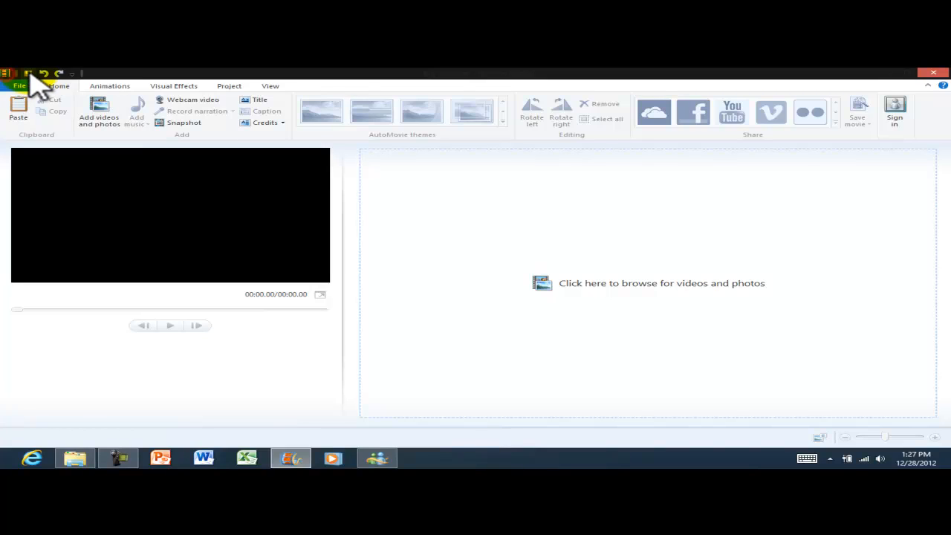
pyautogui.click(72, 74)
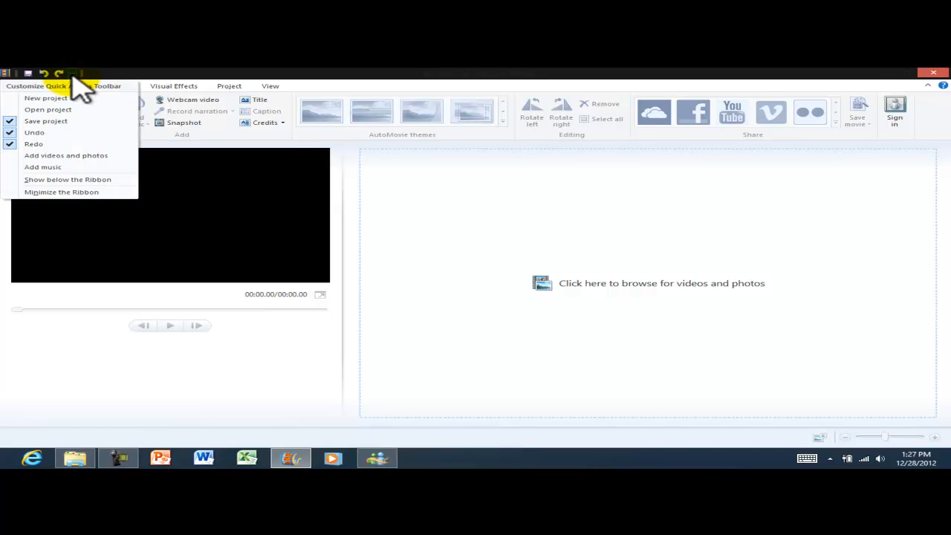
pyautogui.click(130, 75)
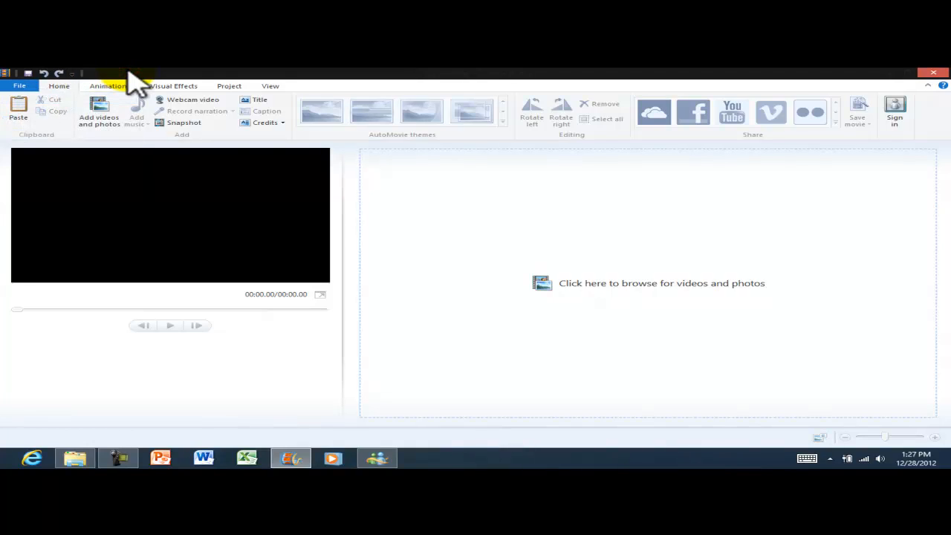
pyautogui.click(28, 87)
pyautogui.click(19, 88)
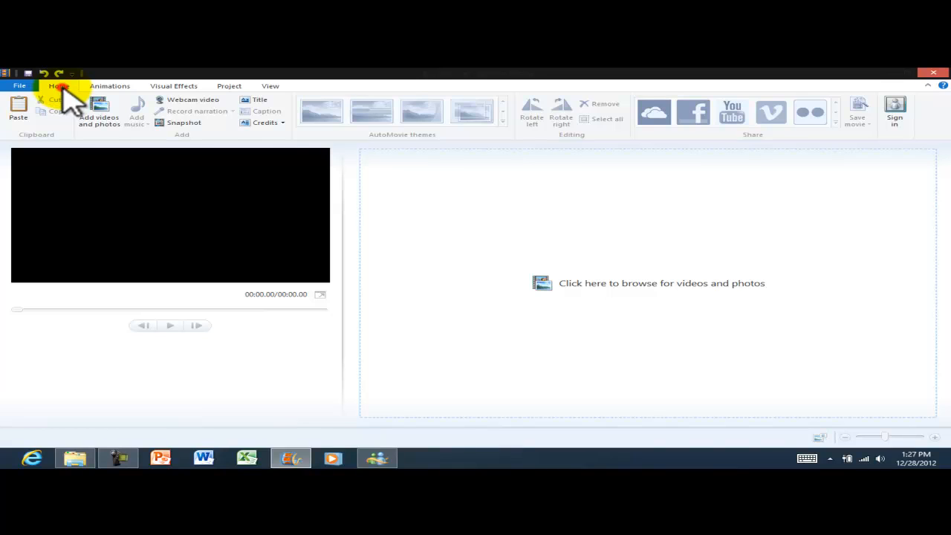
pyautogui.click(19, 86)
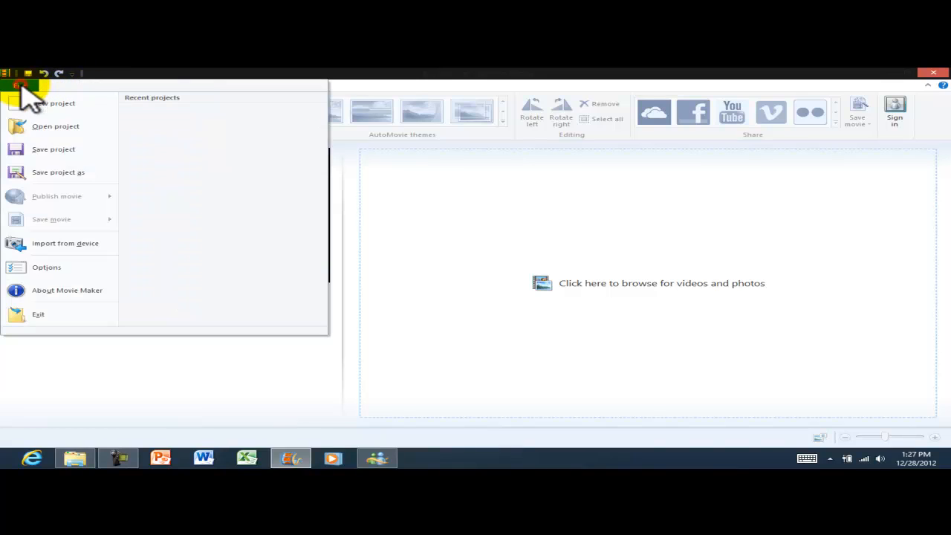
pyautogui.click(23, 87)
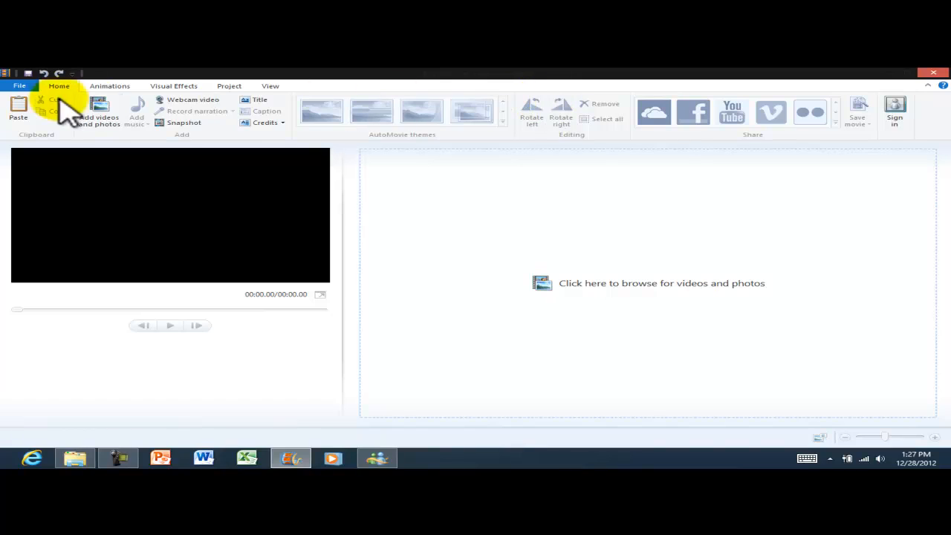
pyautogui.click(111, 87)
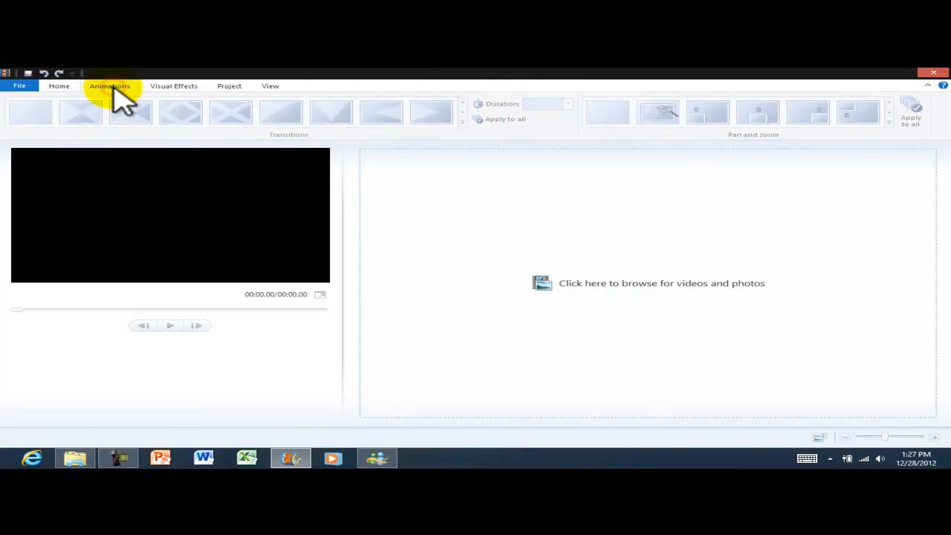
pyautogui.click(157, 87)
pyautogui.click(233, 87)
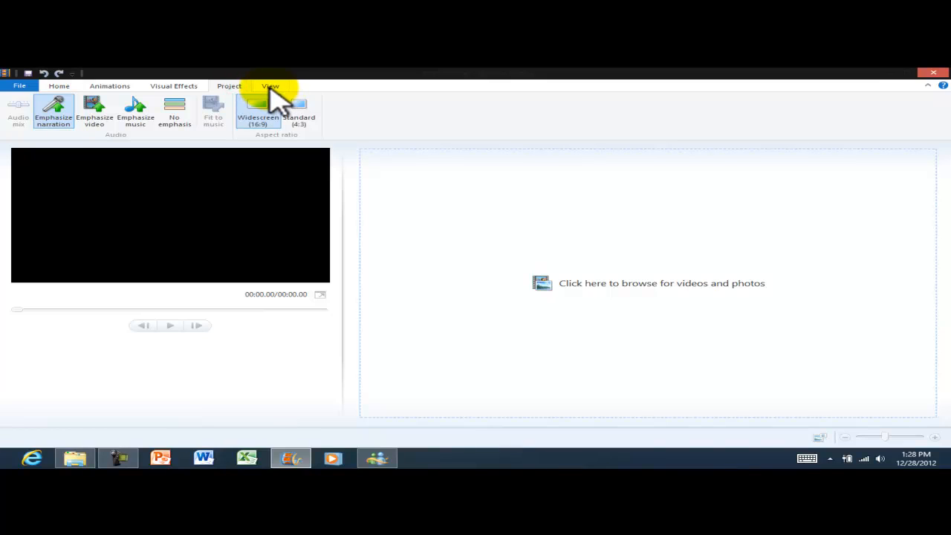
pyautogui.click(270, 87)
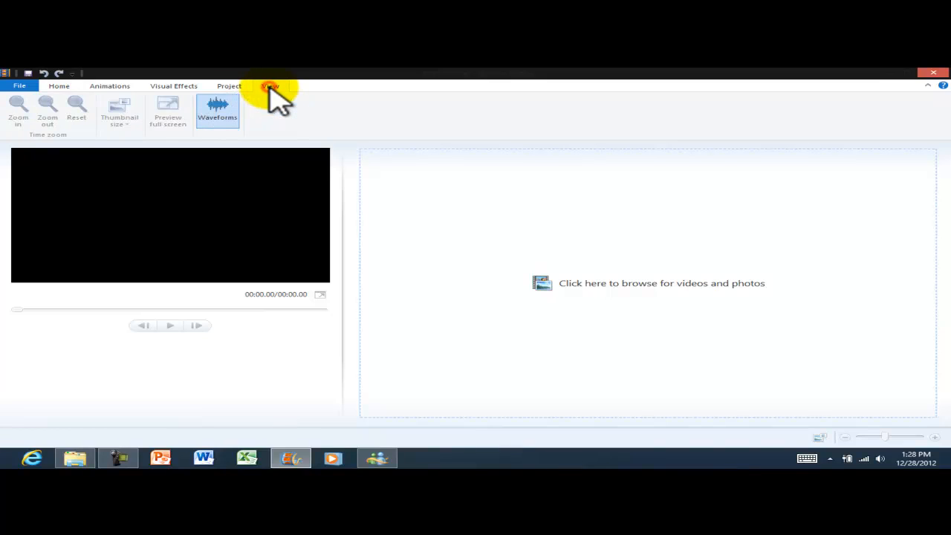
pyautogui.click(61, 87)
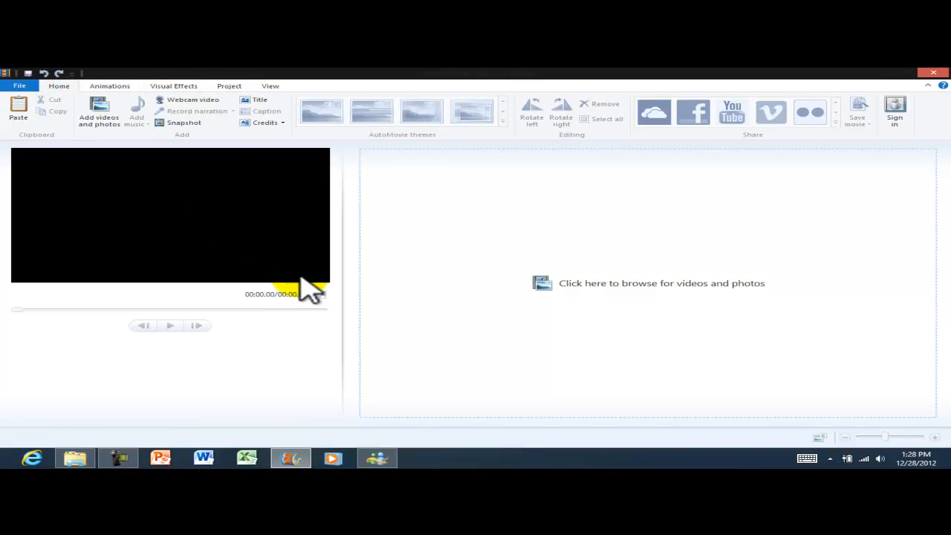
pyautogui.click(109, 121)
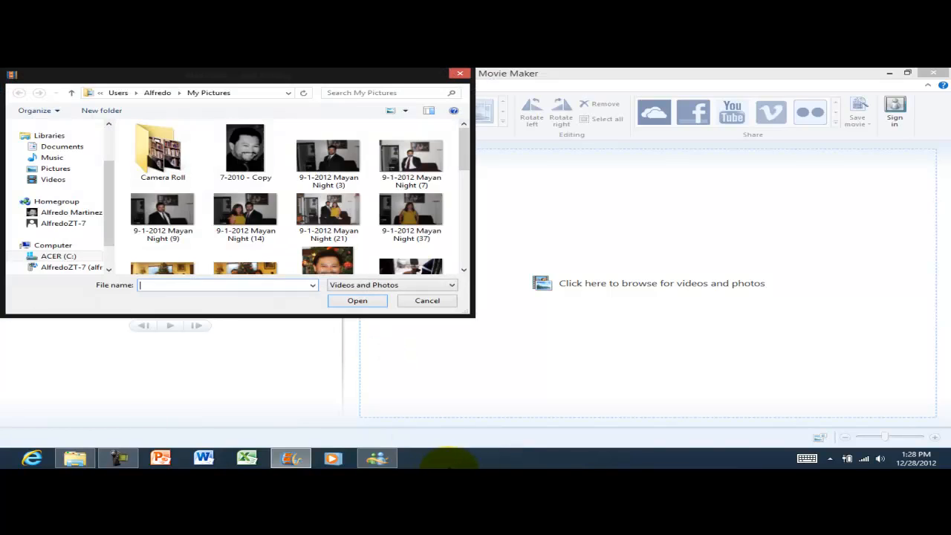
# In My Pictures, select the 7-2010 - Copy photo and Mayan Night shots 3, 7, 37, 21, 14 and 9.
pyautogui.click(464, 269)
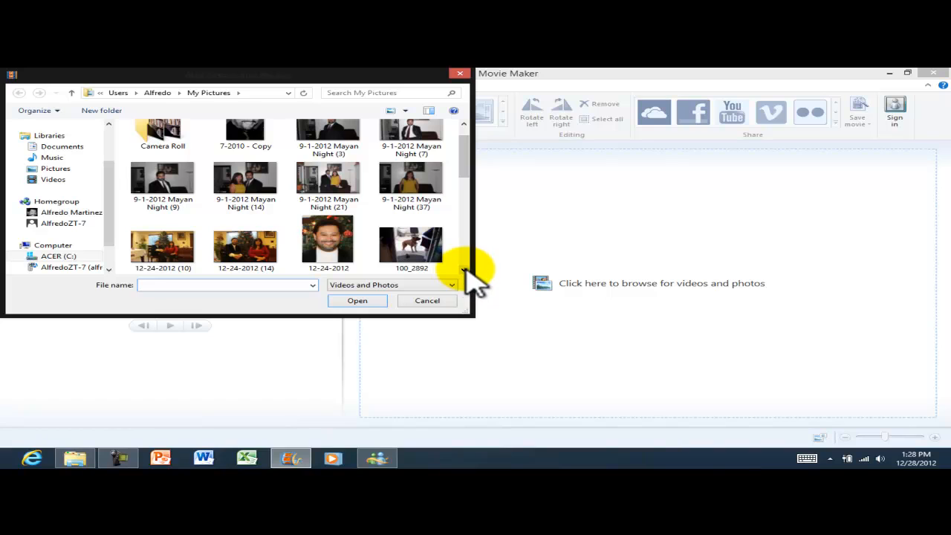
pyautogui.click(464, 270)
pyautogui.click(464, 270)
pyautogui.click(464, 270)
pyautogui.click(464, 269)
pyautogui.click(465, 269)
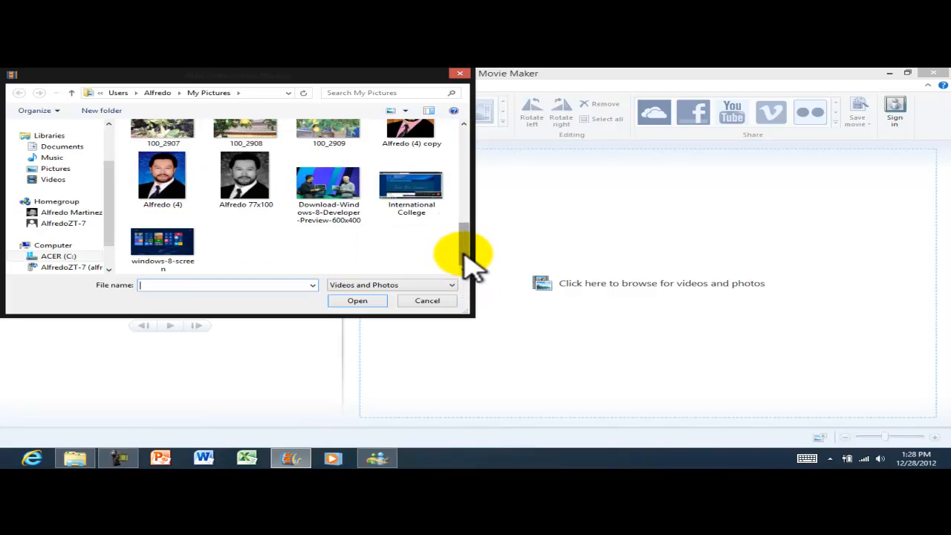
pyautogui.moveTo(463, 250); pyautogui.dragTo(467, 149)
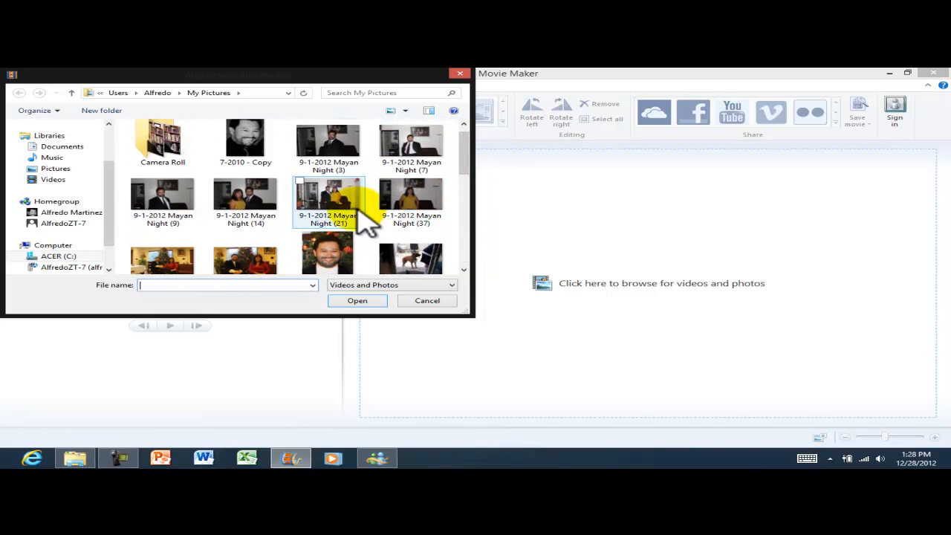
pyautogui.click(247, 157)
pyautogui.keyDown('ctrl'); pyautogui.click(321, 167); pyautogui.keyUp('ctrl')
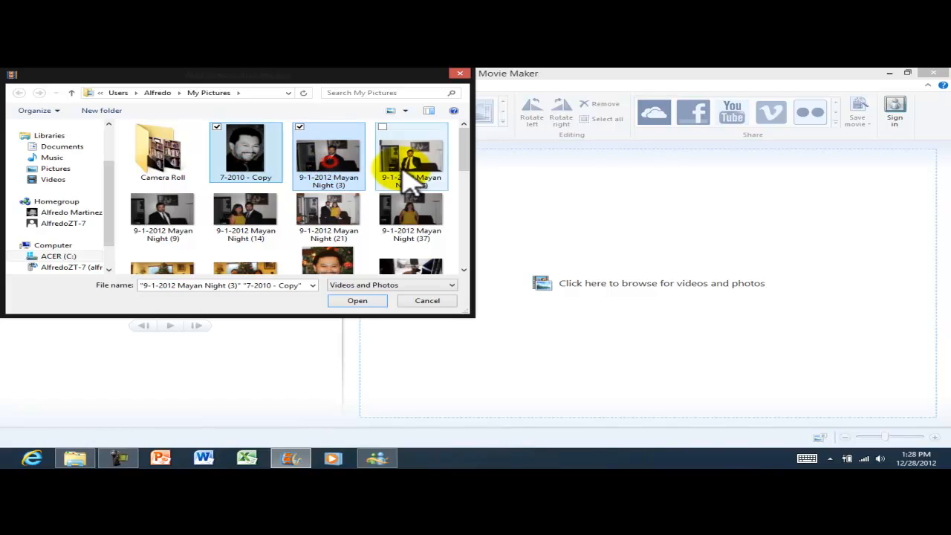
pyautogui.keyDown('ctrl'); pyautogui.click(409, 179); pyautogui.keyUp('ctrl')
pyautogui.keyDown('ctrl'); pyautogui.click(410, 223); pyautogui.keyUp('ctrl')
pyautogui.keyDown('ctrl'); pyautogui.click(312, 224); pyautogui.keyUp('ctrl')
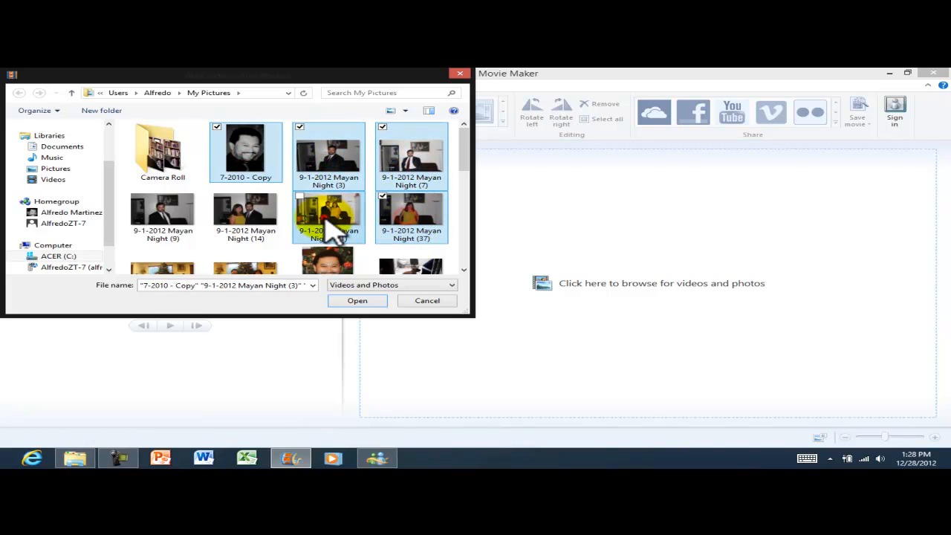
pyautogui.keyDown('ctrl'); pyautogui.click(274, 223); pyautogui.keyUp('ctrl')
pyautogui.keyDown('ctrl'); pyautogui.click(159, 214); pyautogui.keyUp('ctrl')
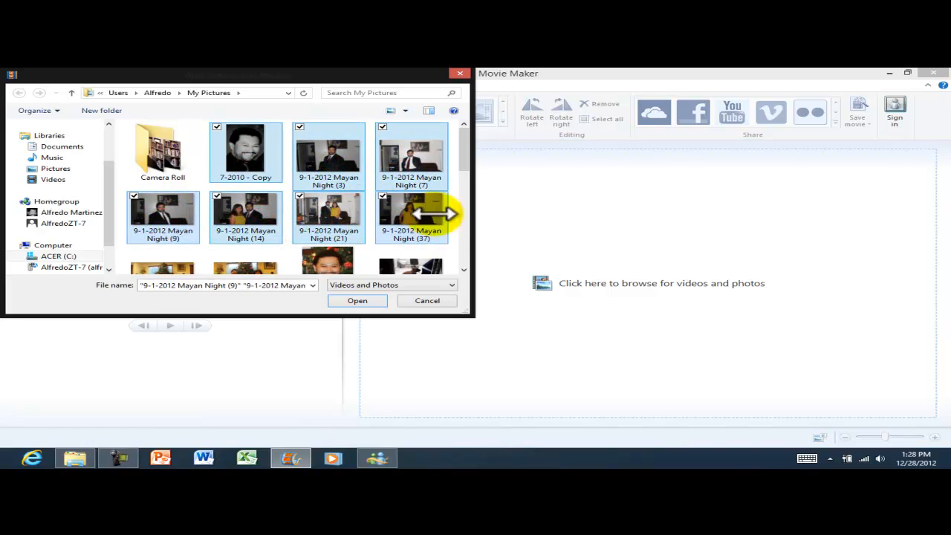
pyautogui.click(463, 270)
pyautogui.keyDown('ctrl'); pyautogui.click(178, 256); pyautogui.keyUp('ctrl')
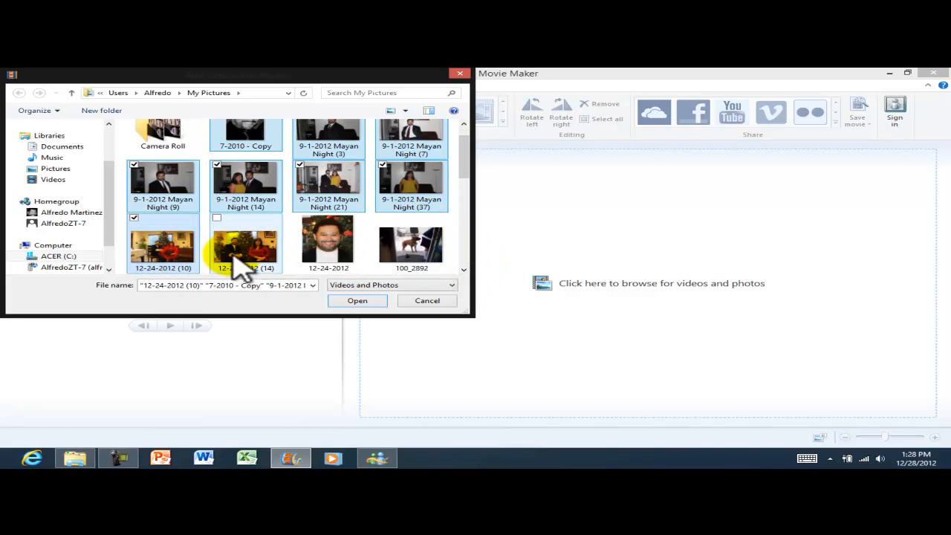
pyautogui.keyDown('ctrl'); pyautogui.click(260, 263); pyautogui.keyUp('ctrl')
pyautogui.click(463, 270)
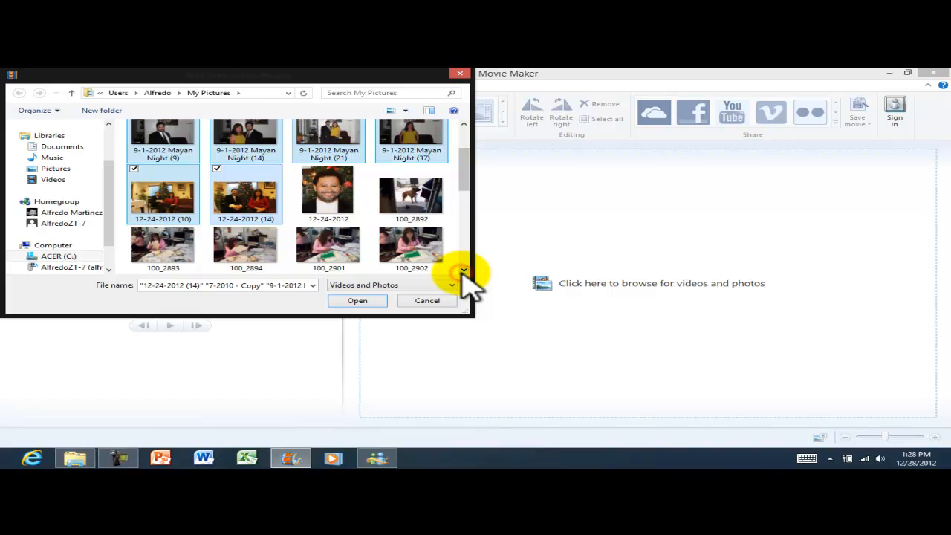
pyautogui.click(464, 270)
pyautogui.click(464, 271)
pyautogui.click(464, 271)
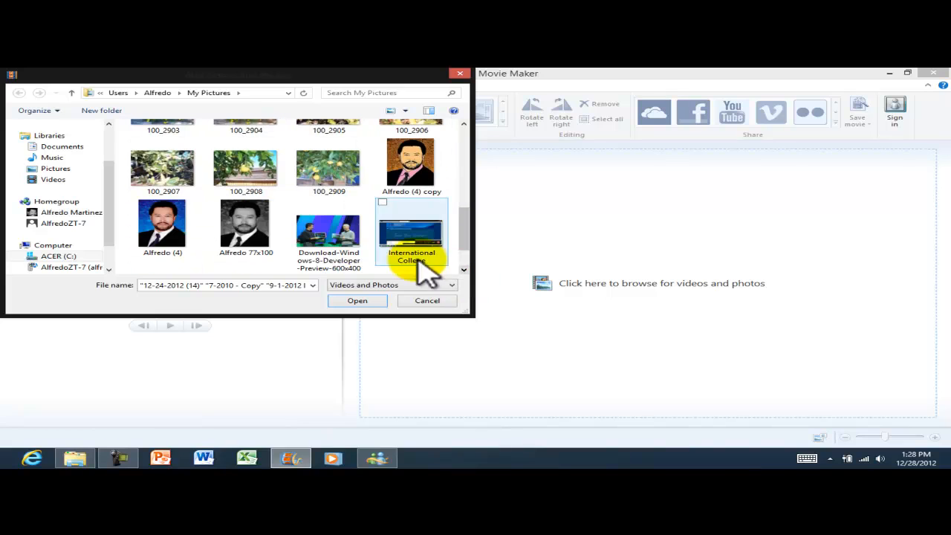
pyautogui.keyDown('ctrl'); pyautogui.click(244, 231); pyautogui.keyUp('ctrl')
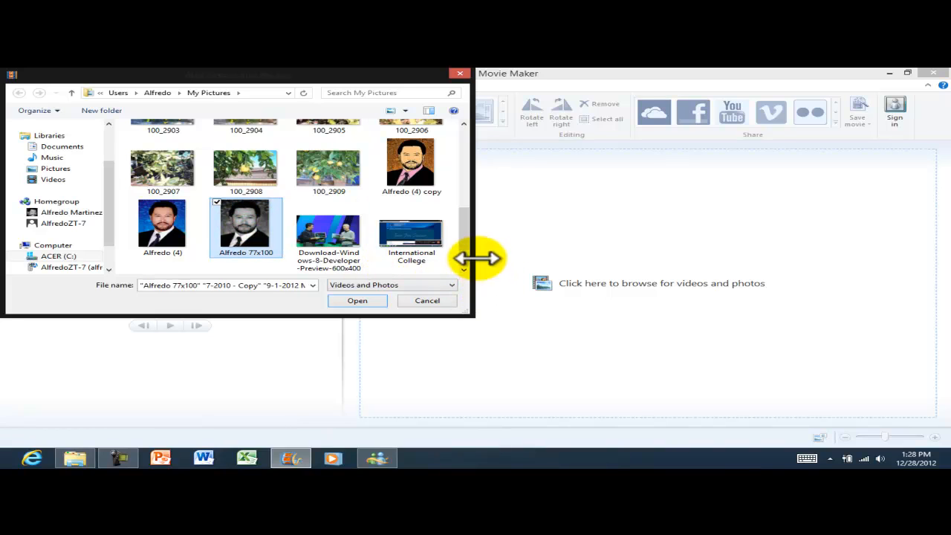
pyautogui.moveTo(463, 234); pyautogui.dragTo(460, 165)
pyautogui.scroll(1, 380, 188)
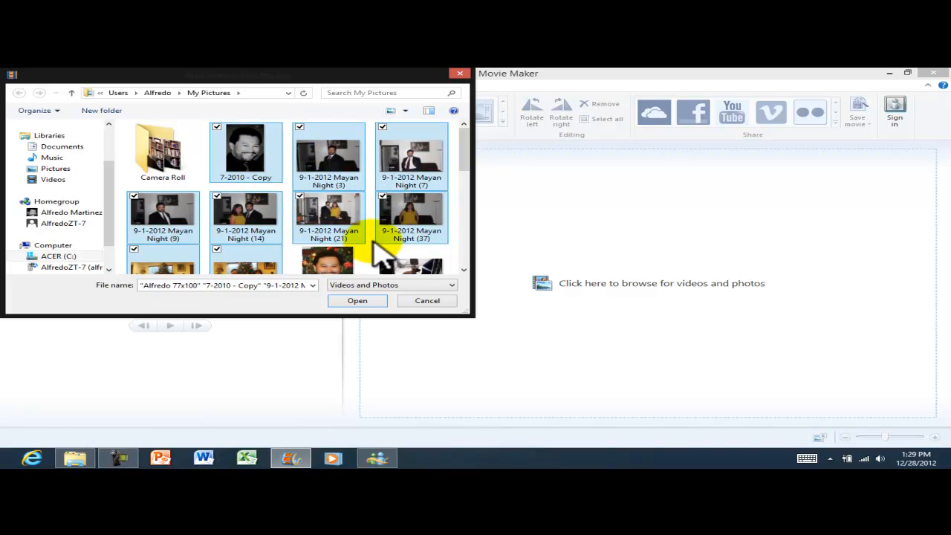
pyautogui.click(349, 300)
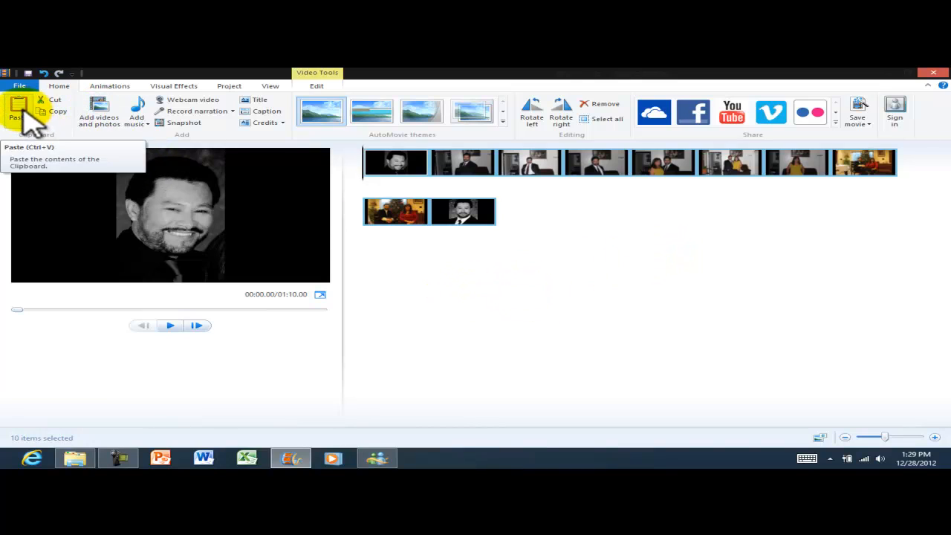
pyautogui.click(101, 118)
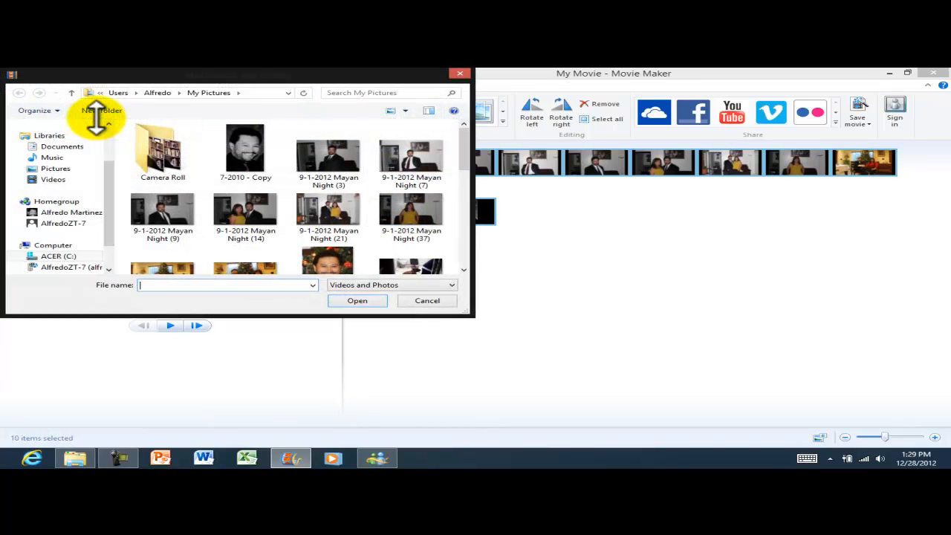
pyautogui.click(64, 224)
pyautogui.click(175, 178)
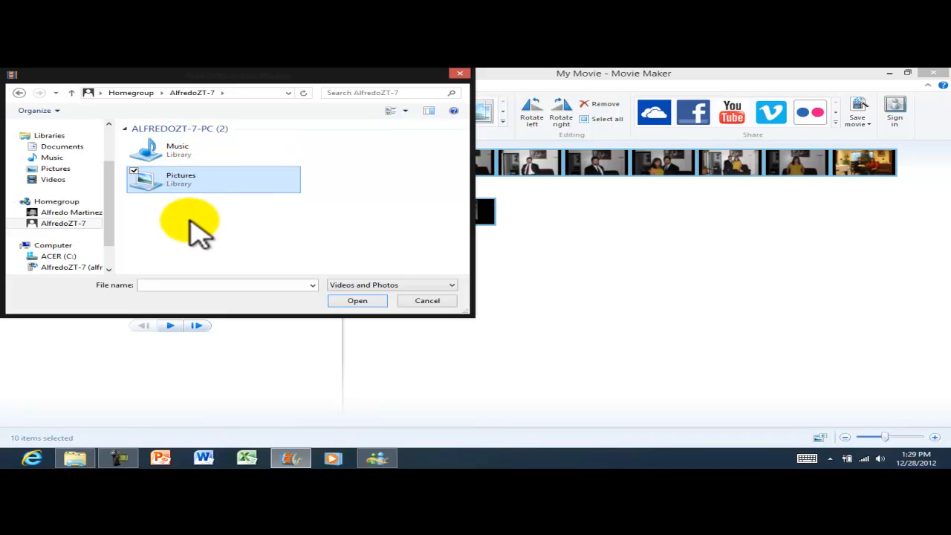
pyautogui.click(189, 220)
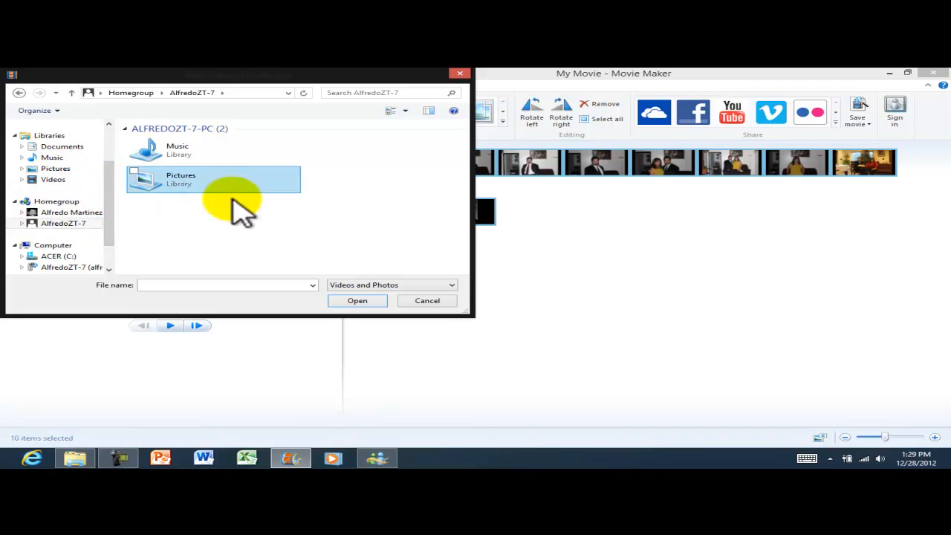
pyautogui.click(436, 301)
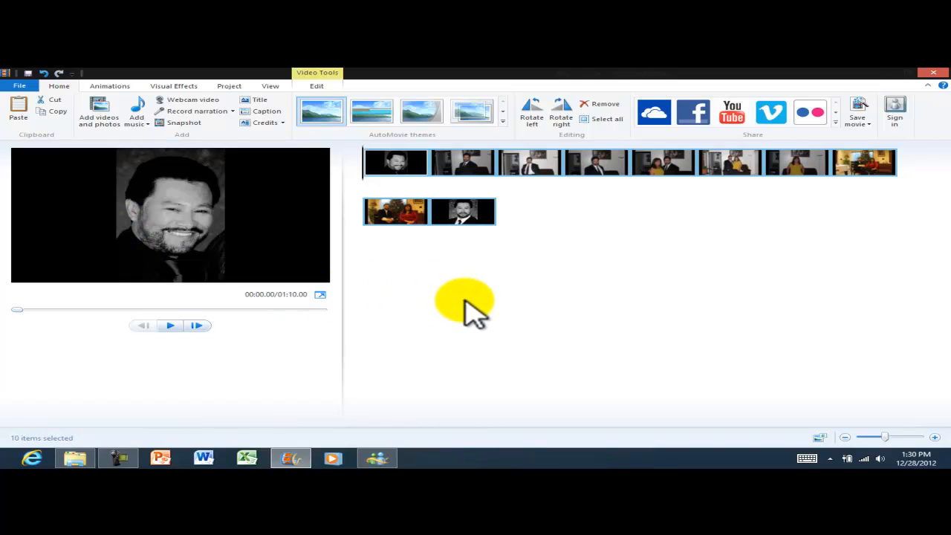
pyautogui.click(464, 303)
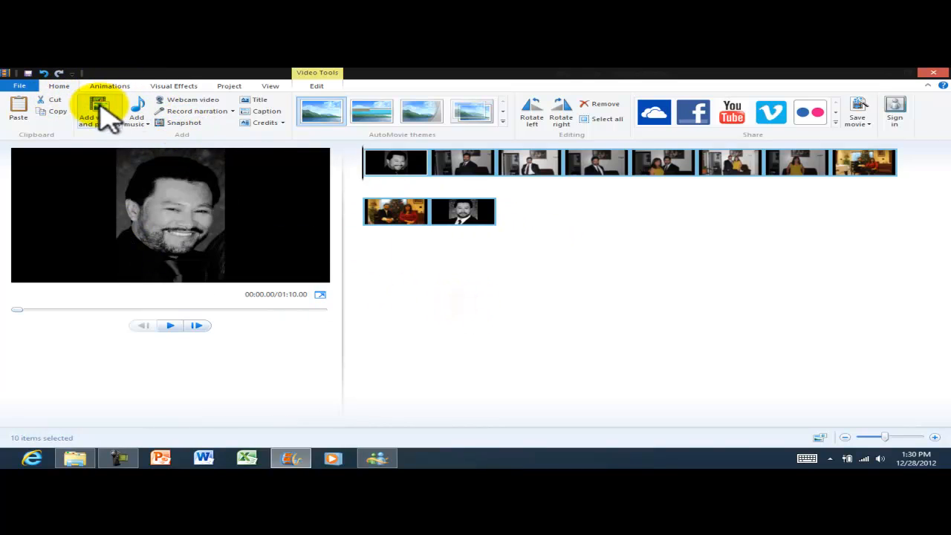
# From Add videos and photos, browse to the shared Videos library's Movie Loops folder.
pyautogui.click(102, 116)
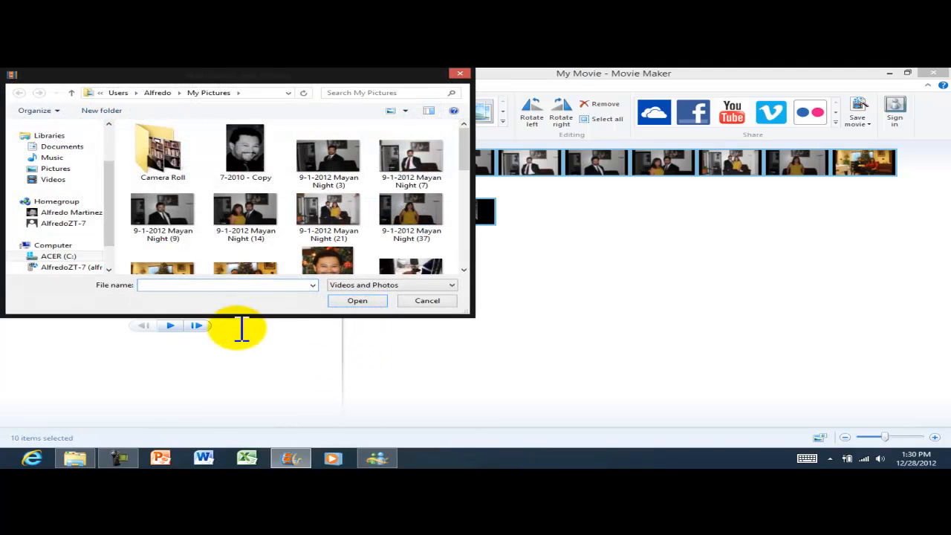
pyautogui.moveTo(107, 199); pyautogui.dragTo(117, 228)
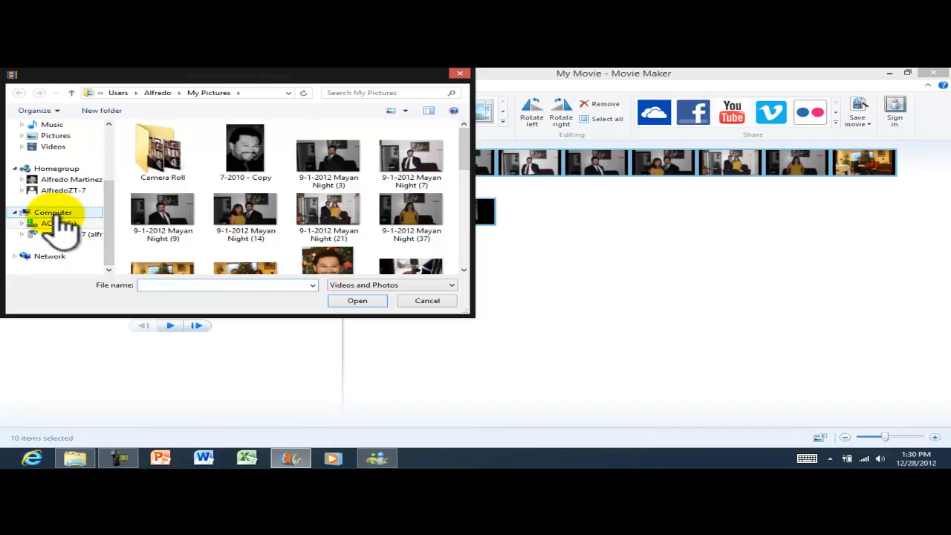
pyautogui.click(63, 192)
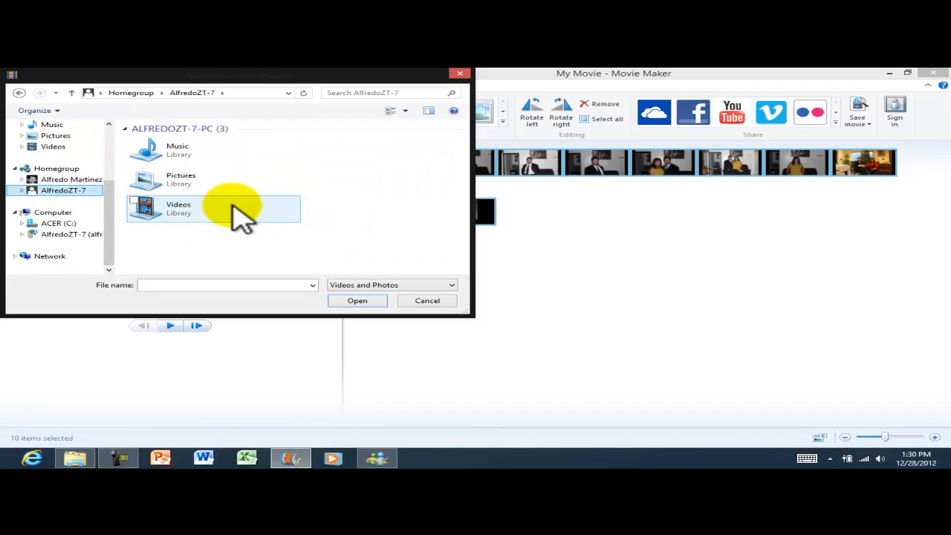
pyautogui.doubleClick(191, 203)
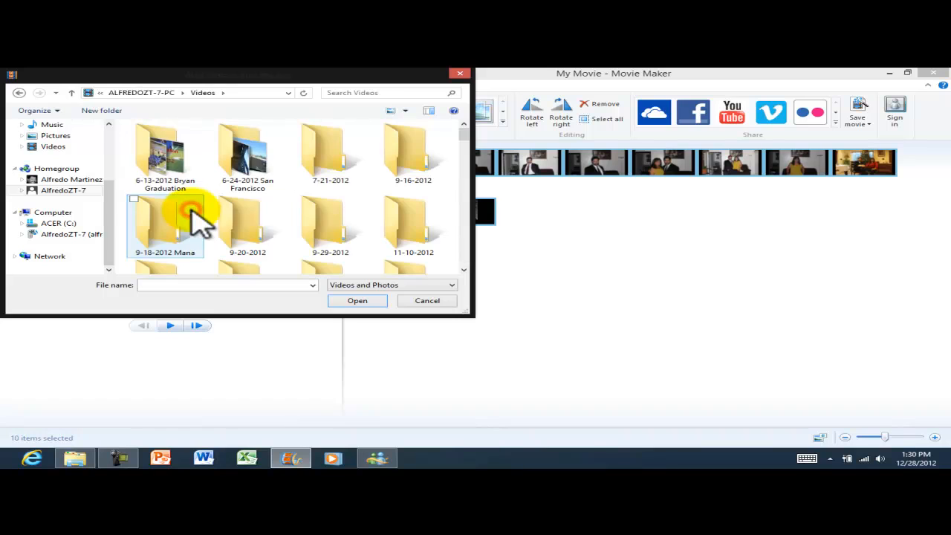
pyautogui.click(464, 269)
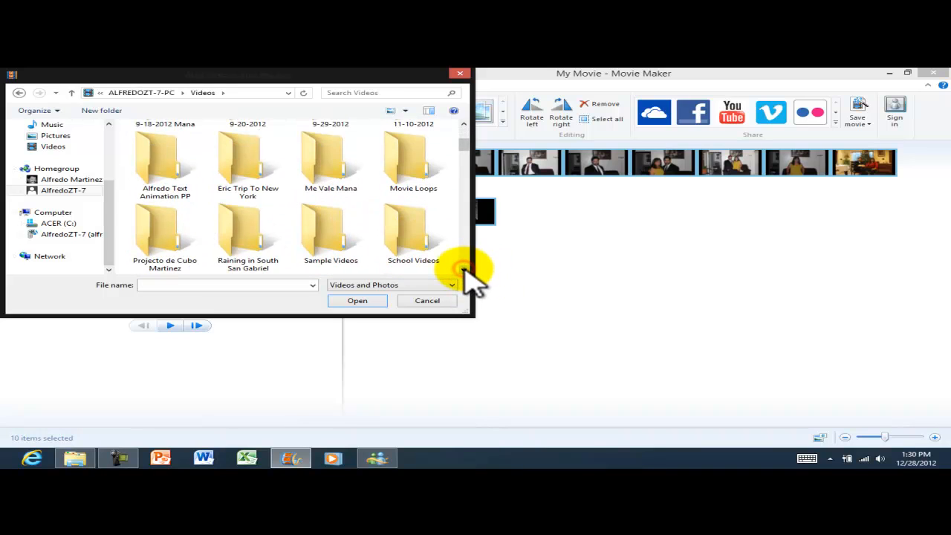
pyautogui.click(413, 149)
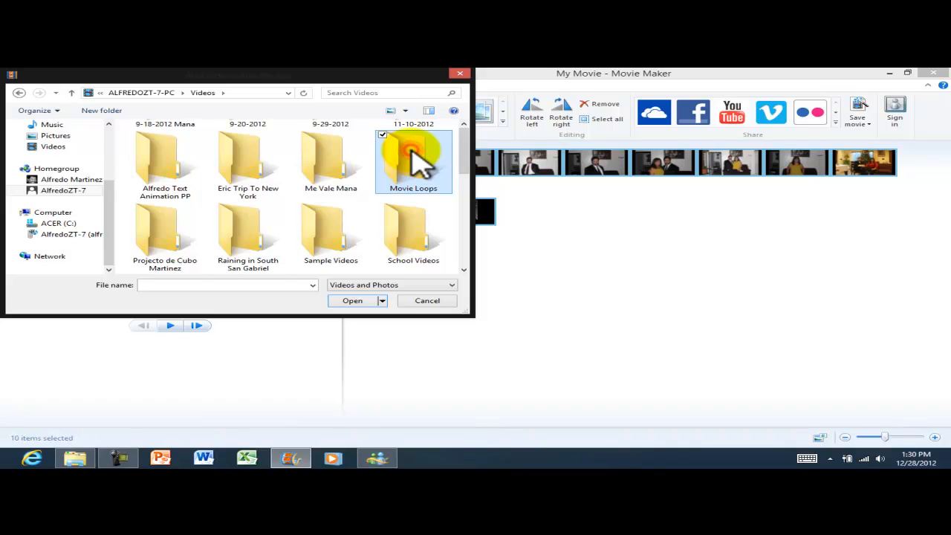
pyautogui.doubleClick(412, 152)
pyautogui.click(410, 157)
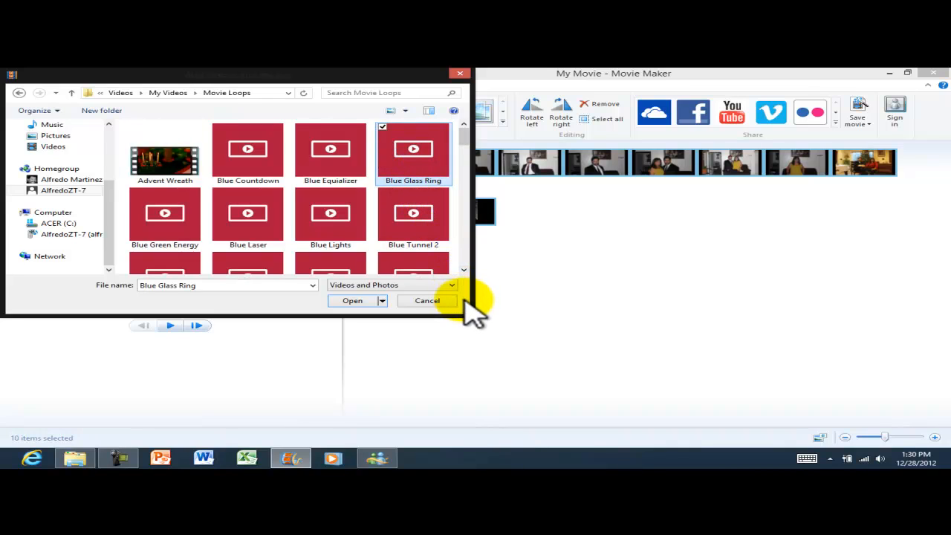
# Add the Advent Wreath video and drag it to the start of the storyboard.
pyautogui.click(463, 270)
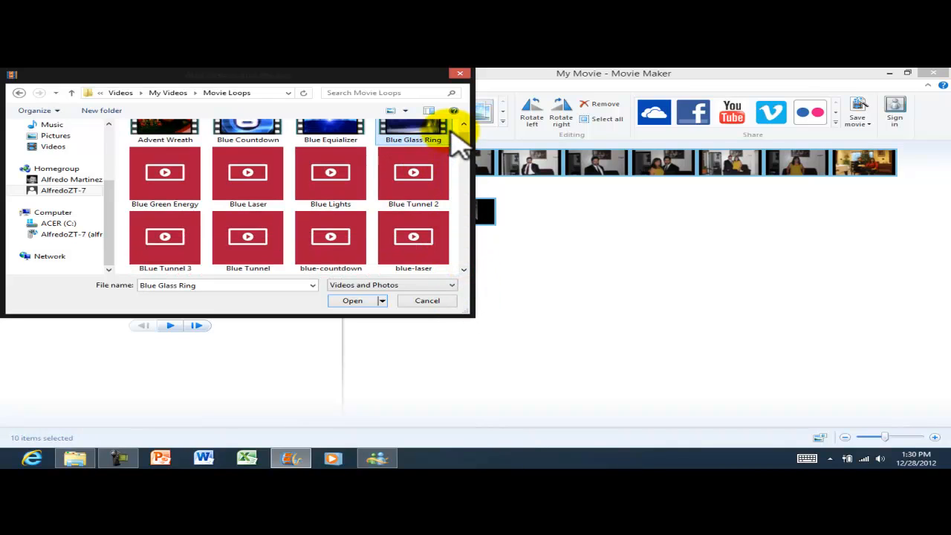
pyautogui.click(463, 123)
pyautogui.click(180, 169)
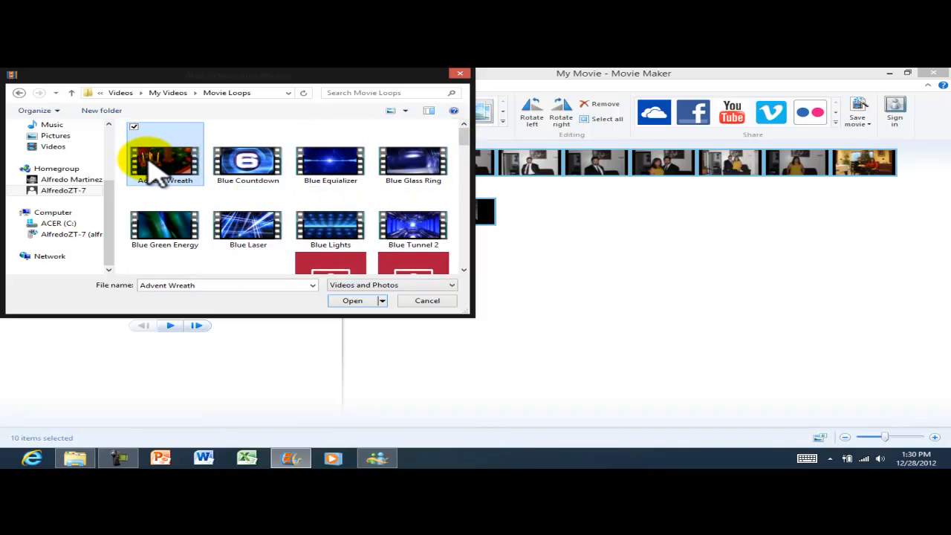
pyautogui.click(355, 301)
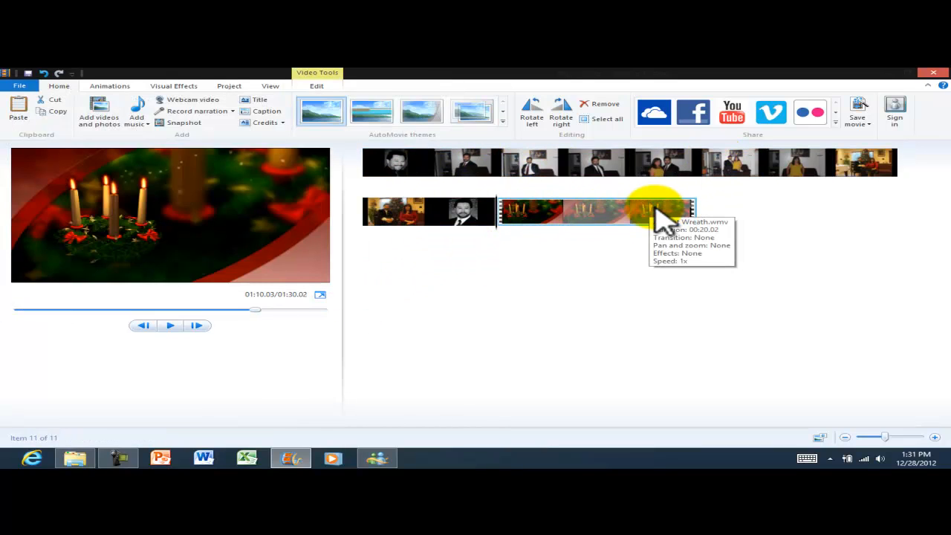
pyautogui.moveTo(547, 223); pyautogui.dragTo(366, 165)
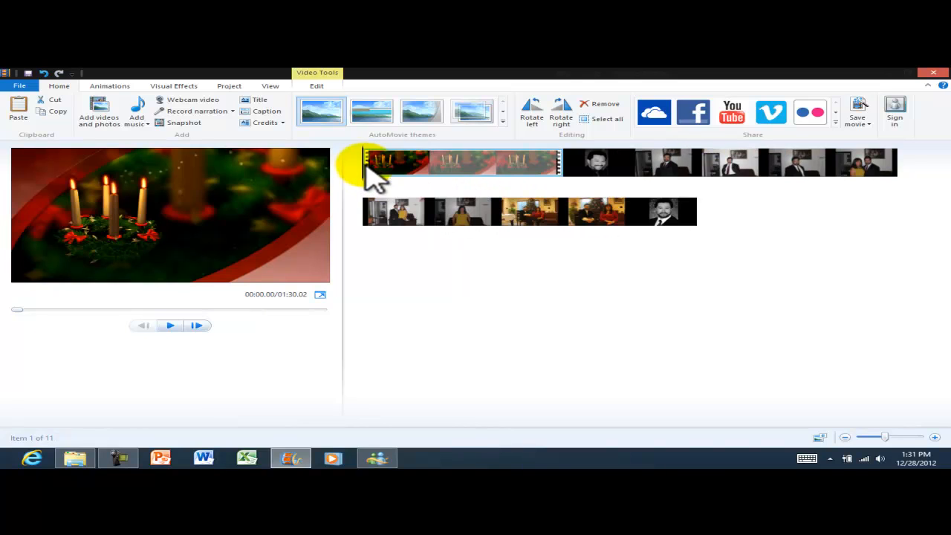
# Preview the movie, then select the Advent Wreath clip and bring up its Video Tools Edit options.
pyautogui.click(169, 325)
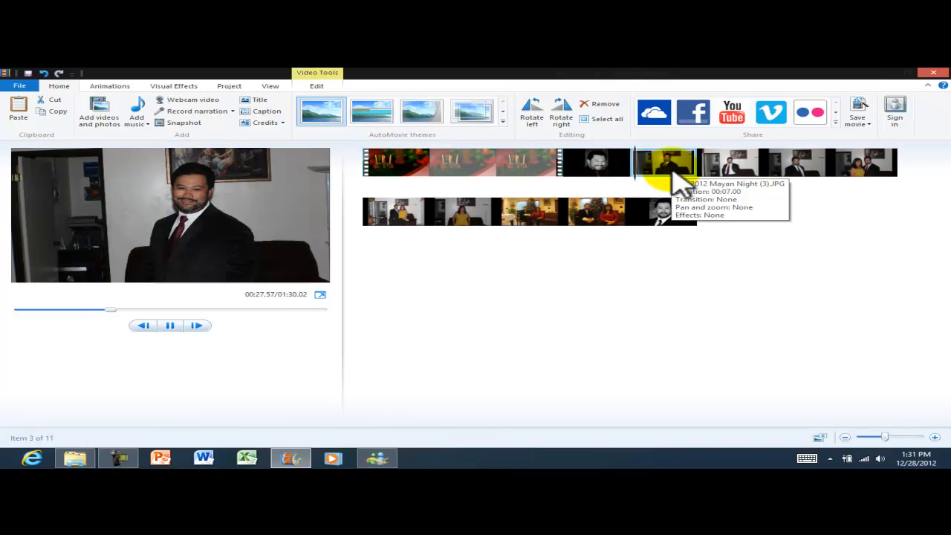
pyautogui.click(172, 327)
pyautogui.click(429, 163)
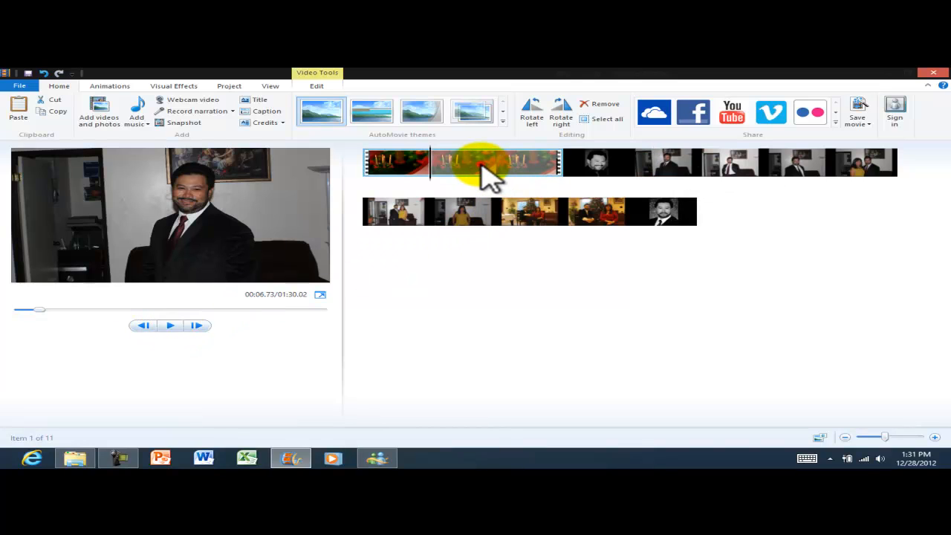
pyautogui.click(316, 87)
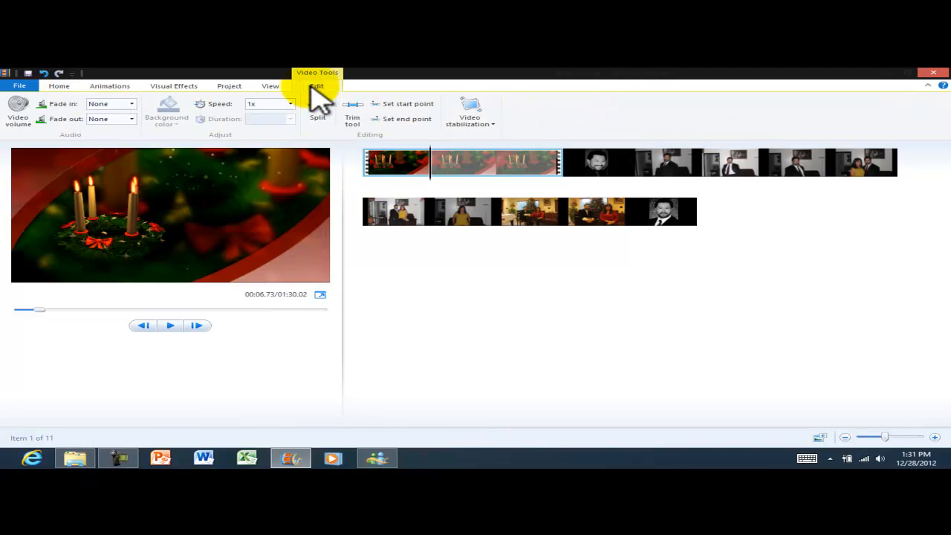
pyautogui.rightClick(476, 158)
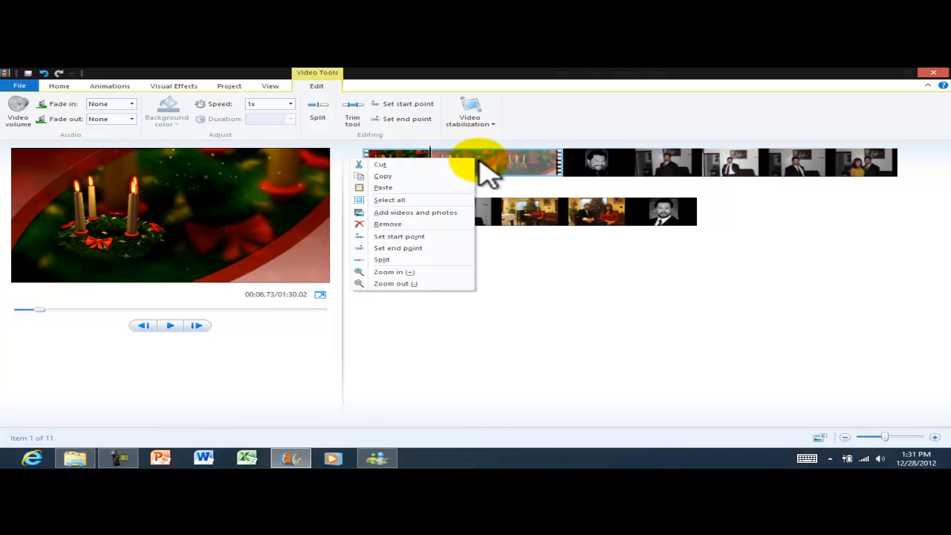
# Set the Advent Wreath clip's end point at 00:06.73 and return the playhead to the start.
pyautogui.rightClick(525, 162)
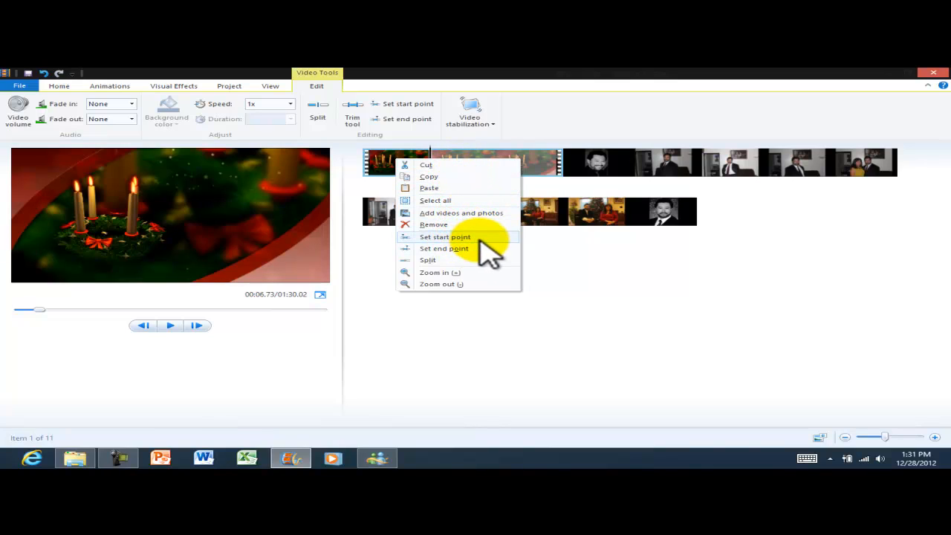
pyautogui.click(454, 248)
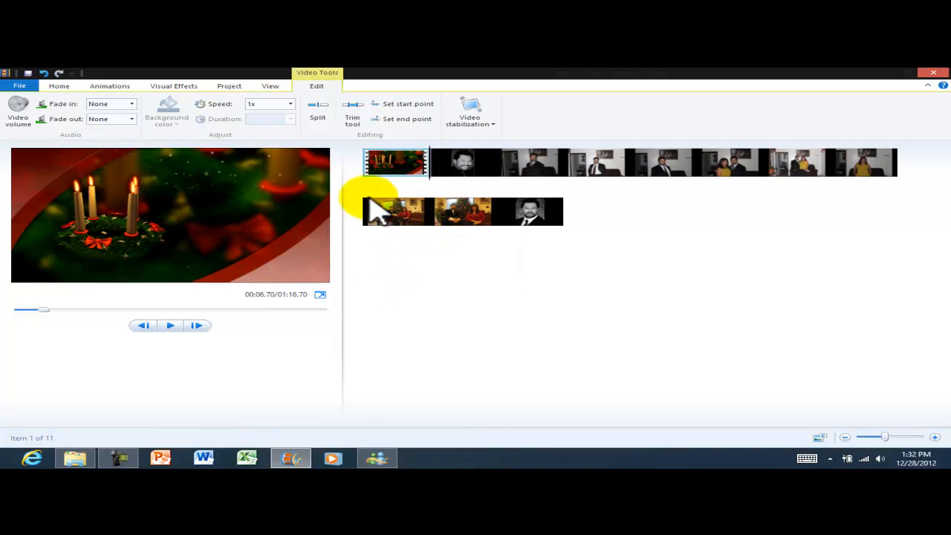
pyautogui.moveTo(435, 158); pyautogui.dragTo(358, 173)
# Play the trimmed Advent Wreath opening, pause at its end, step back a frame and rewind.
pyautogui.click(171, 326)
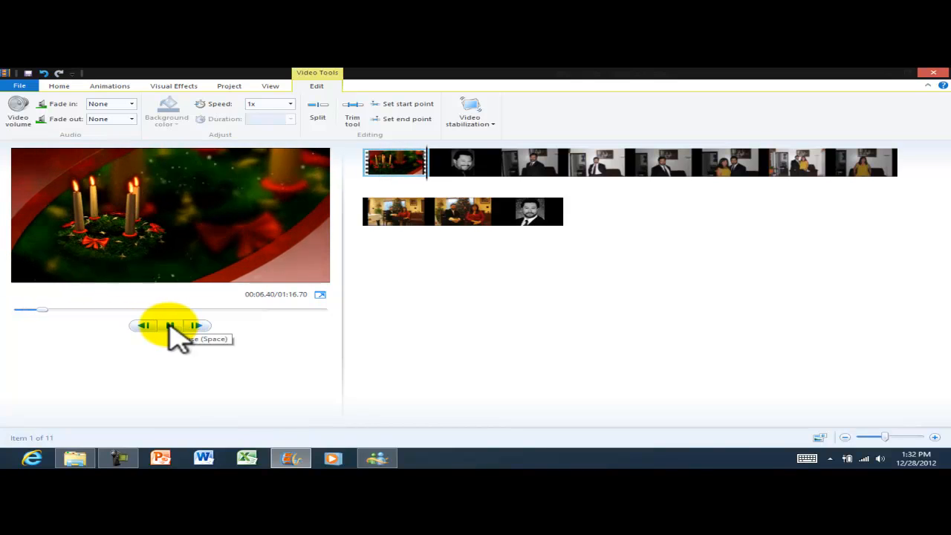
pyautogui.click(170, 326)
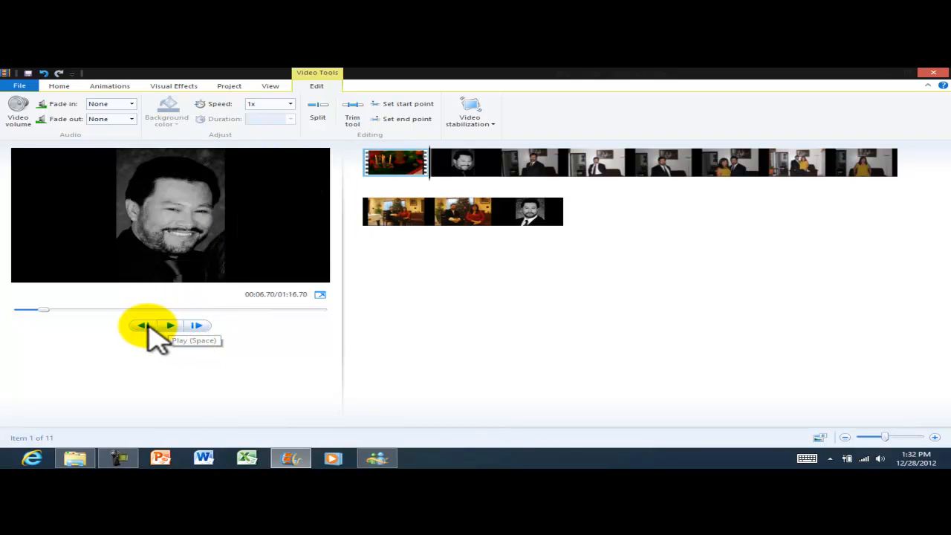
pyautogui.click(144, 326)
pyautogui.moveTo(44, 309); pyautogui.dragTo(17, 311)
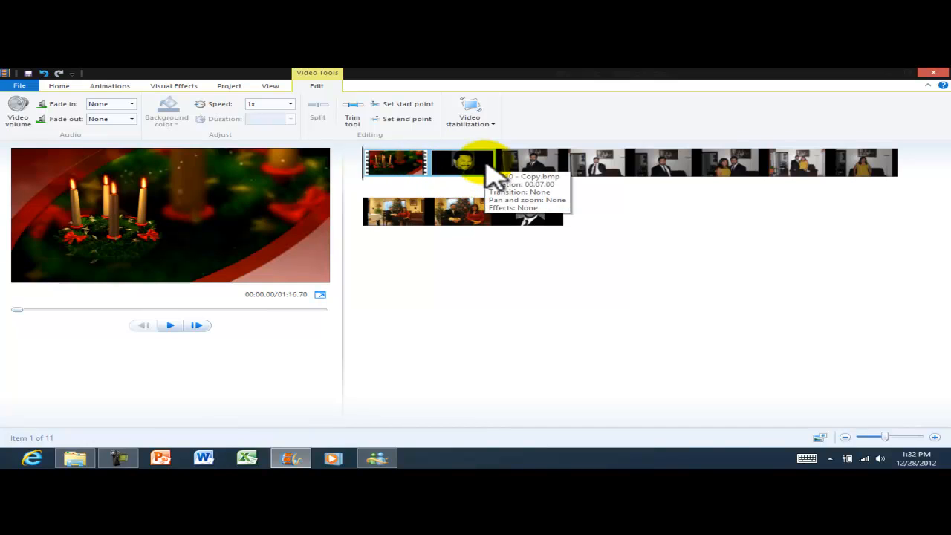
# Check the portrait and wreath clips' options without changes and return to the Home tab.
pyautogui.rightClick(490, 175)
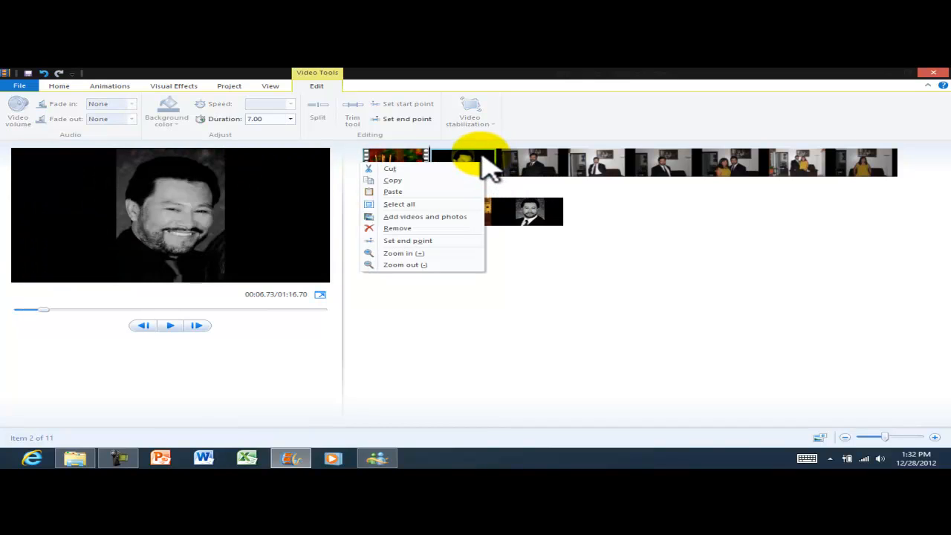
pyautogui.click(557, 120)
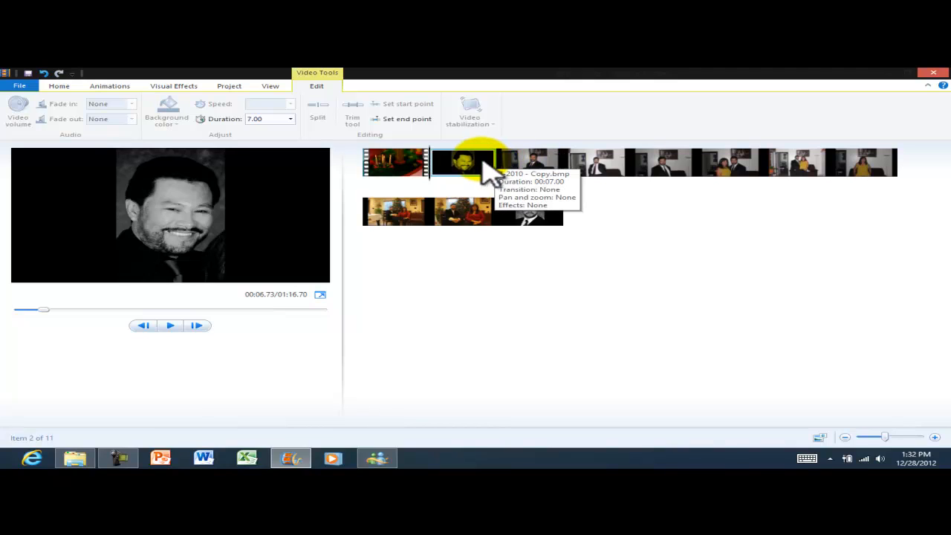
pyautogui.click(398, 177)
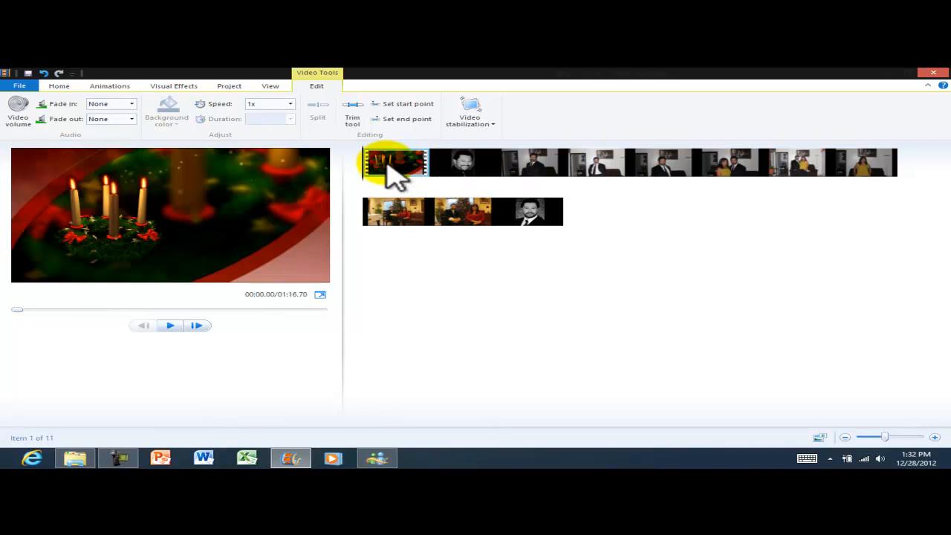
pyautogui.click(59, 86)
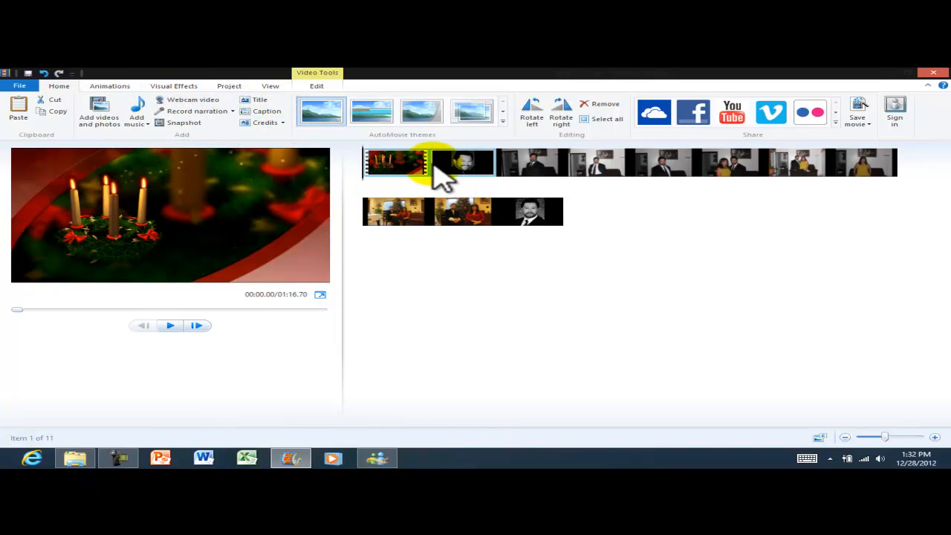
pyautogui.rightClick(407, 164)
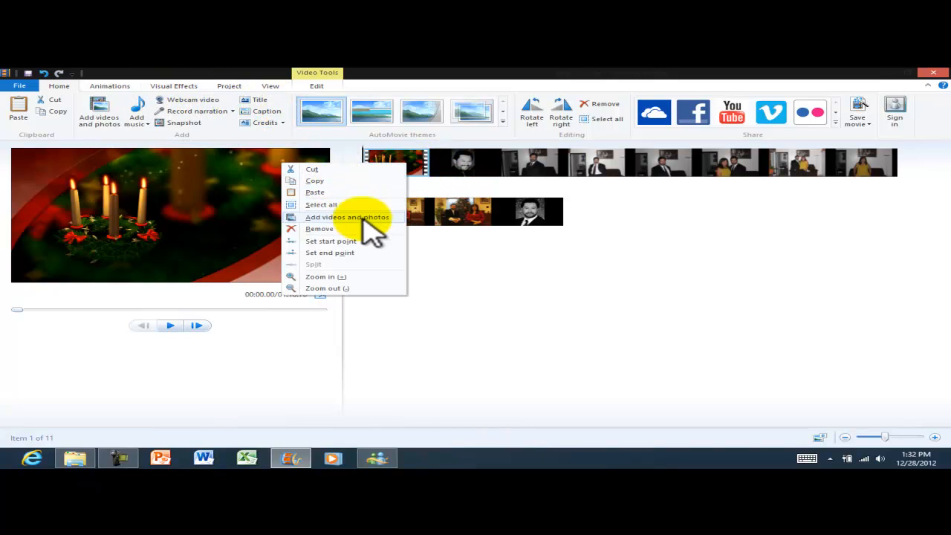
pyautogui.click(414, 169)
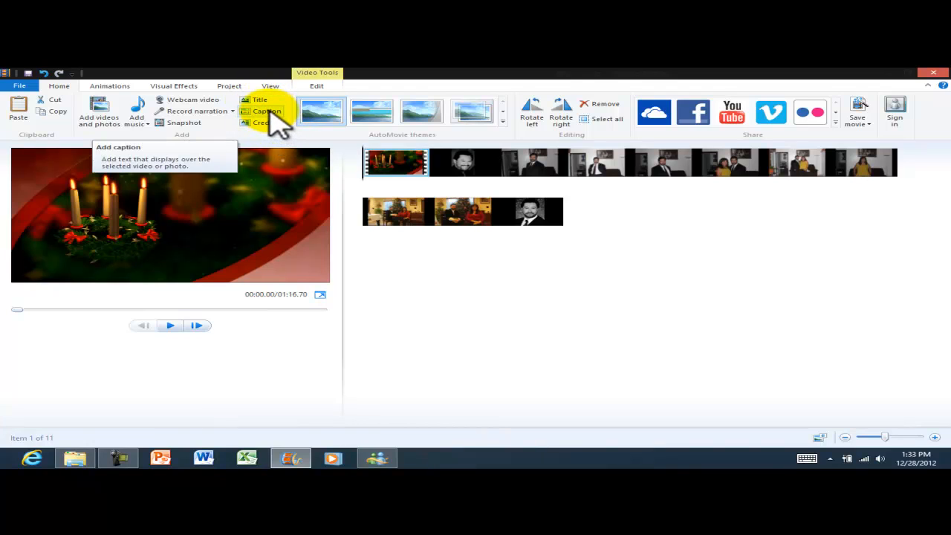
# Add a caption to the Advent Wreath clip, moving and narrowing its box near the top.
pyautogui.click(265, 111)
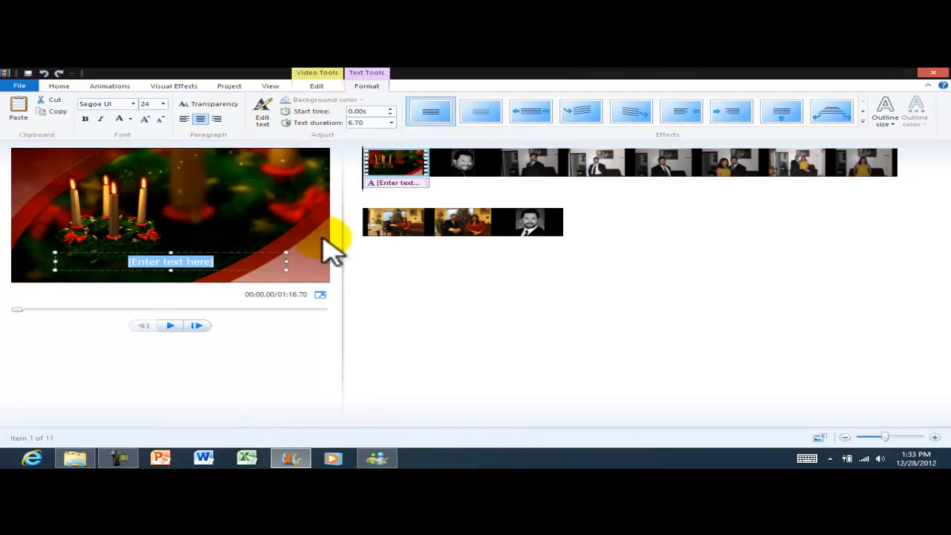
pyautogui.moveTo(243, 254); pyautogui.dragTo(277, 163)
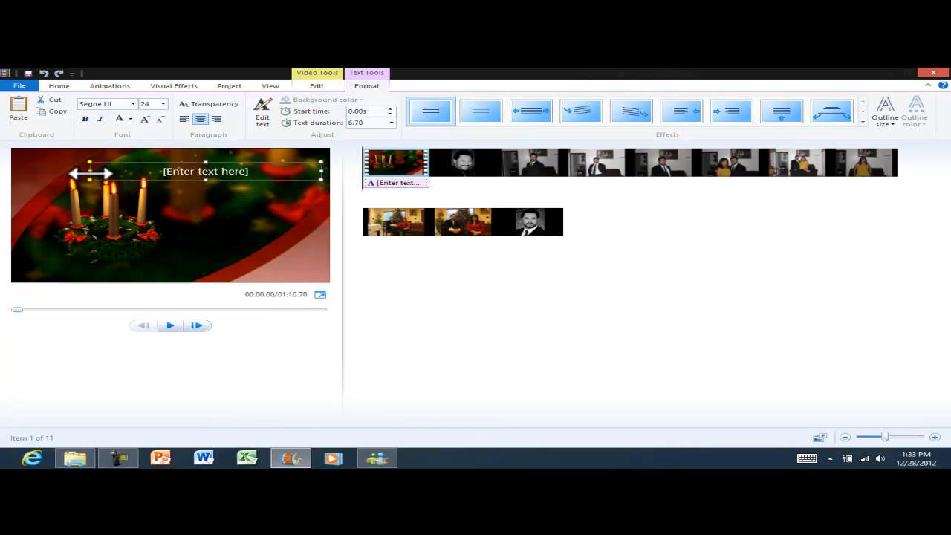
pyautogui.moveTo(90, 173); pyautogui.dragTo(164, 171)
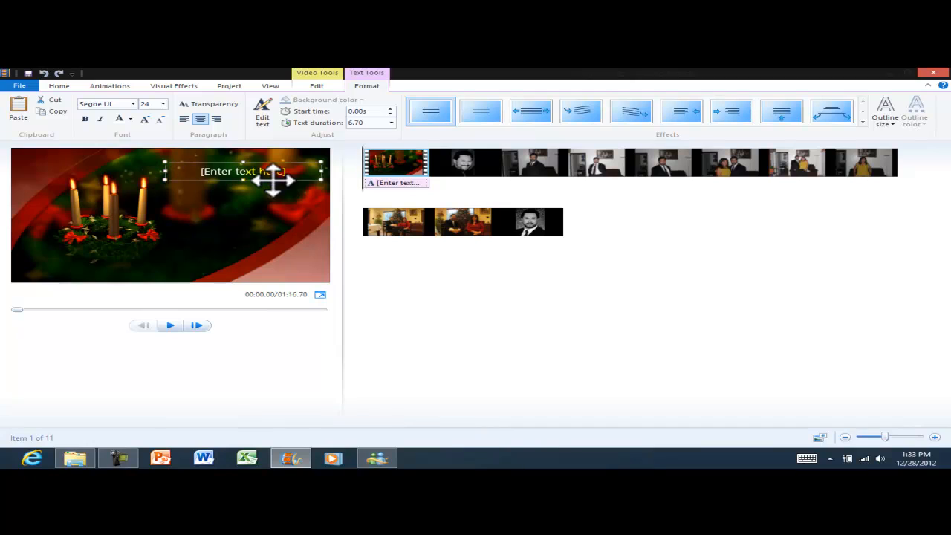
pyautogui.moveTo(282, 180); pyautogui.dragTo(278, 183)
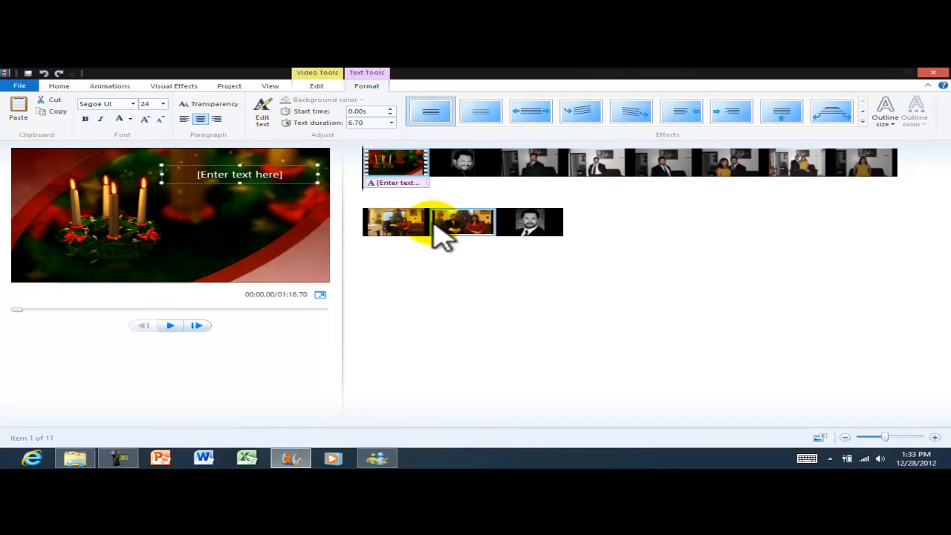
# Replace the caption text with 'Welcome to Windows Movie Maker' and select it on the timeline.
pyautogui.write('W')
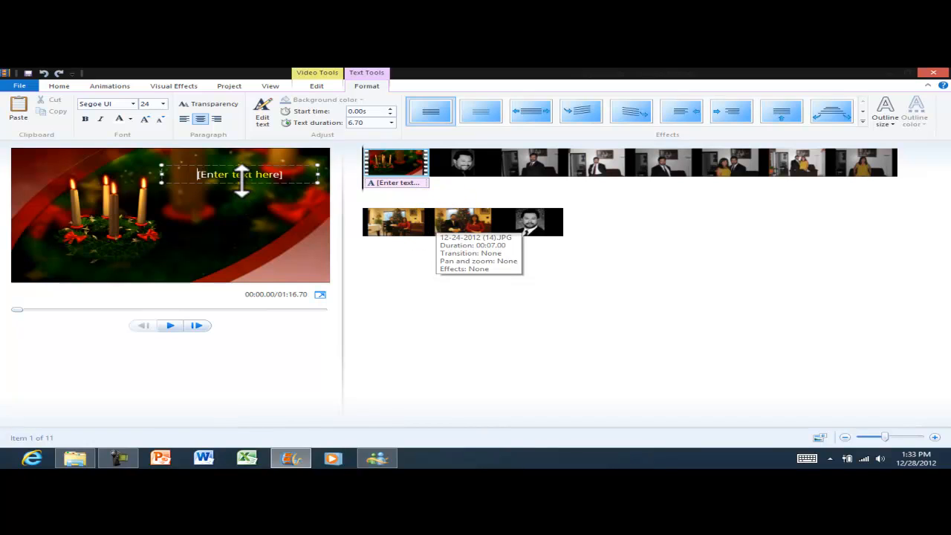
pyautogui.hotkey('ctrl', 'a')
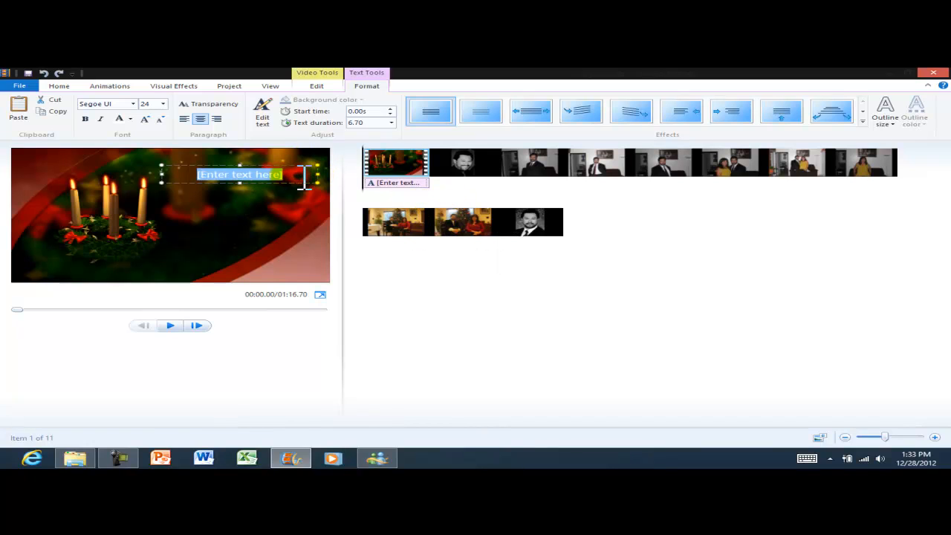
pyautogui.write('Welcome to W')
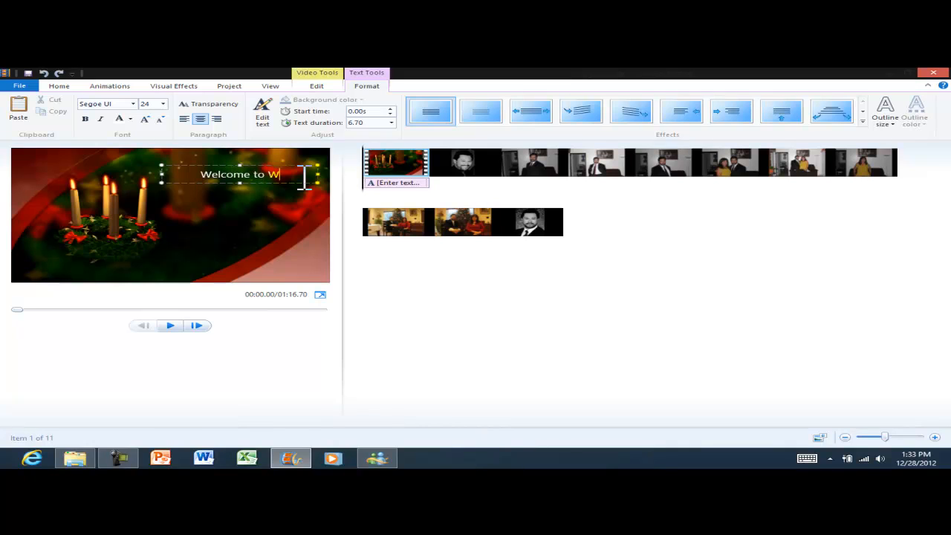
pyautogui.write('indows Mo')
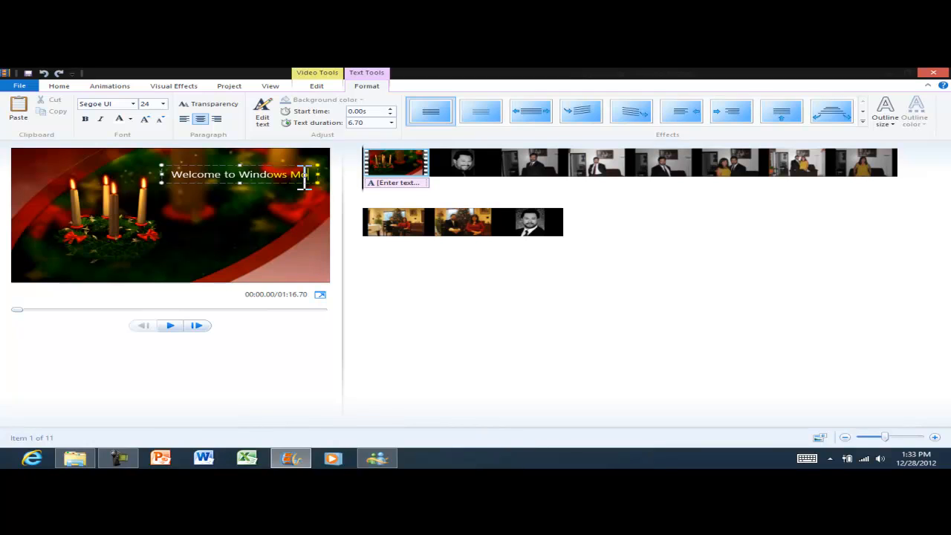
pyautogui.write('vie Maker')
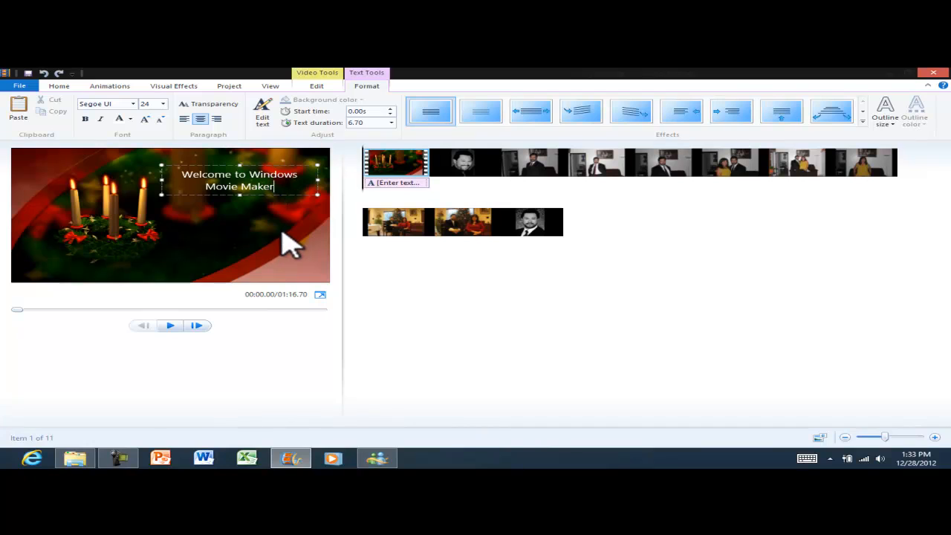
pyautogui.click(297, 214)
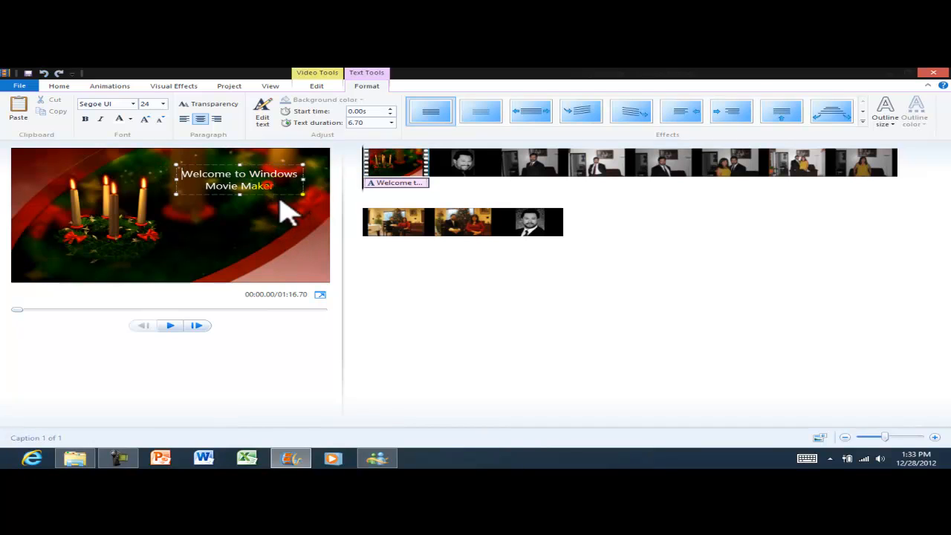
pyautogui.click(399, 184)
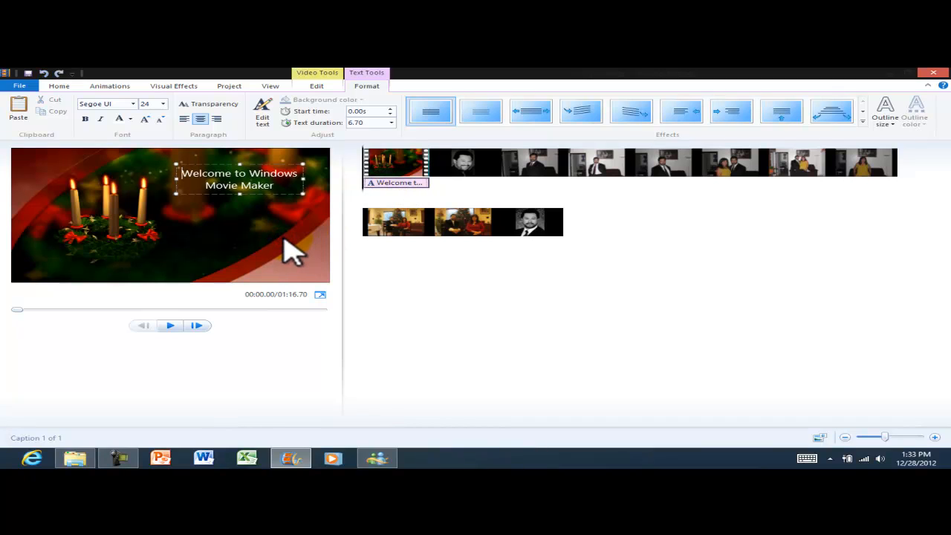
# Select the portrait photo clip, add a blank caption at 6.70s, and nudge it slightly up-left.
pyautogui.click(262, 128)
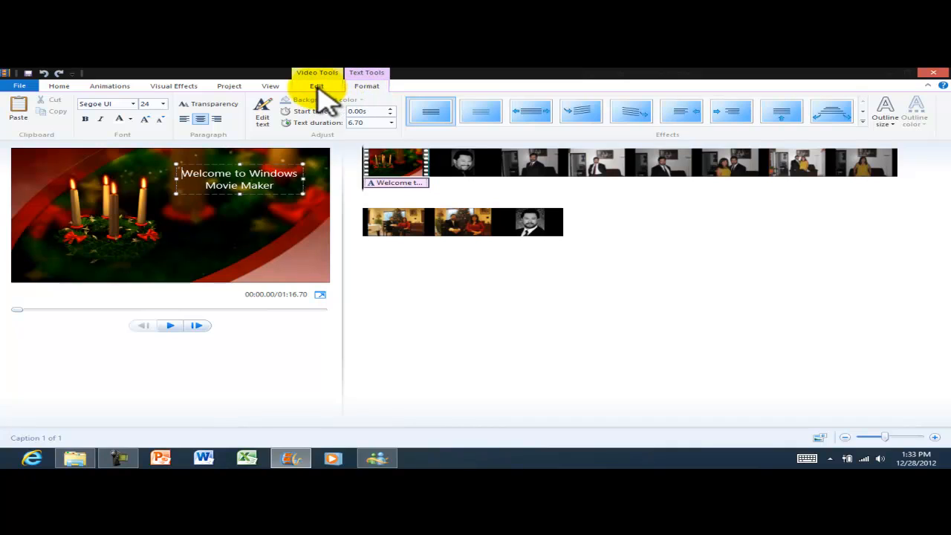
pyautogui.click(59, 88)
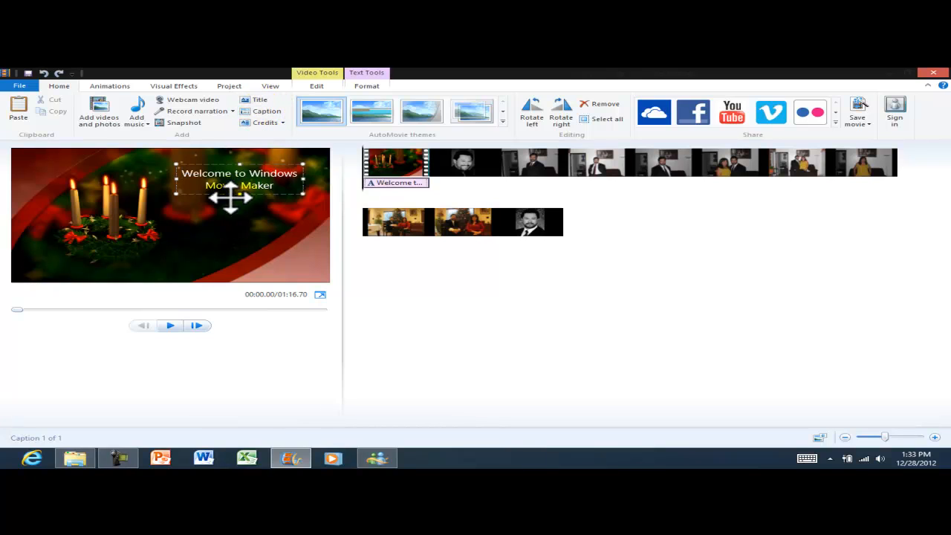
pyautogui.click(455, 171)
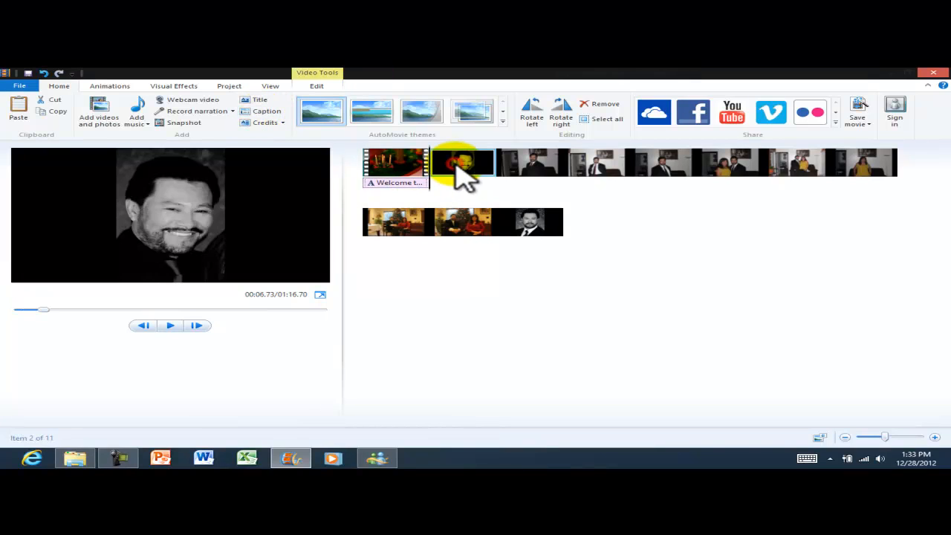
pyautogui.click(261, 110)
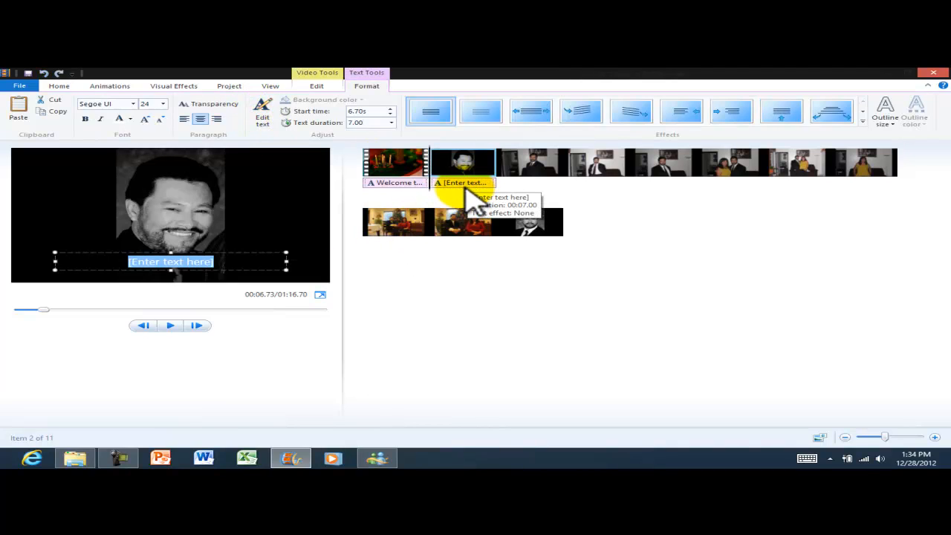
pyautogui.click(252, 253)
pyautogui.moveTo(253, 252)
pyautogui.mouseDown()
pyautogui.moveTo(382, 174)
pyautogui.moveTo(270, 228)
pyautogui.moveTo(245, 252)
pyautogui.mouseUp()
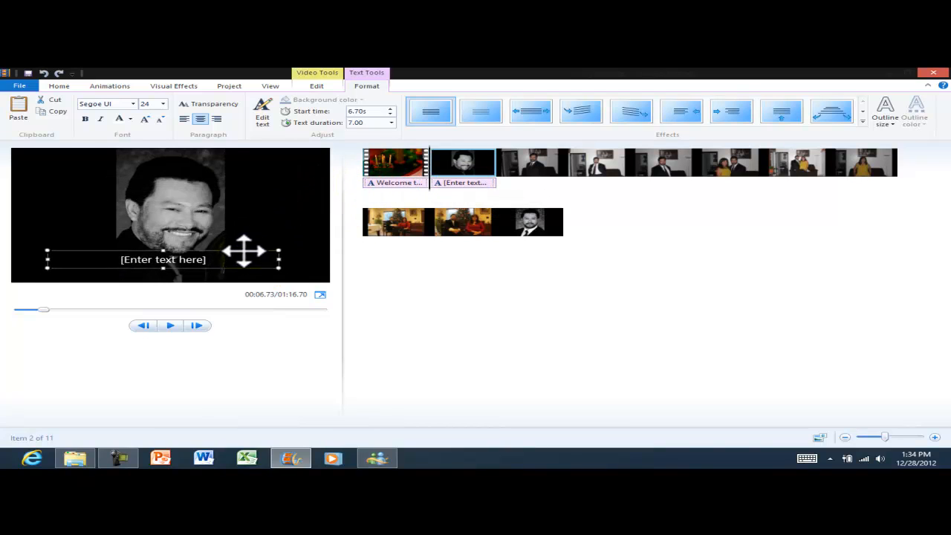
pyautogui.click(467, 184)
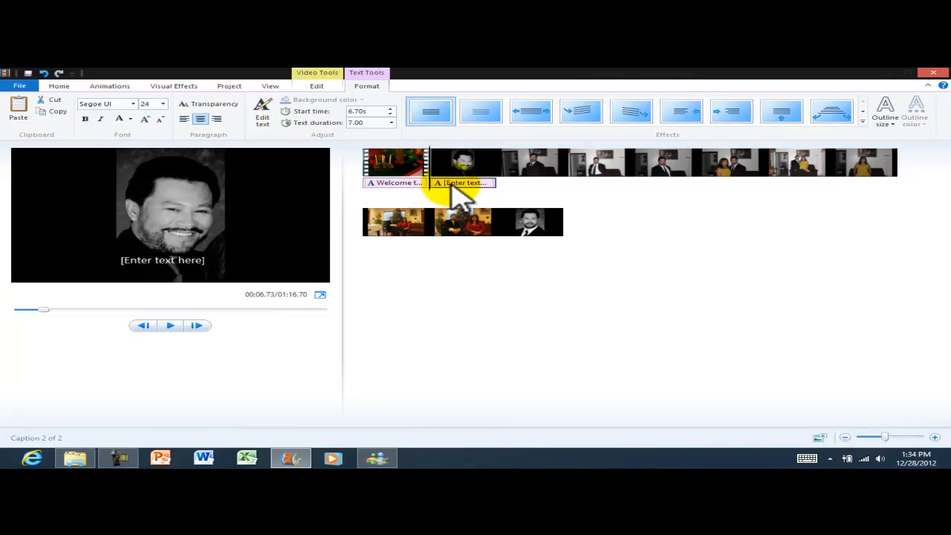
# Drag the blank caption on the timeline to start at 0.00s over the wreath clip.
pyautogui.moveTo(456, 189); pyautogui.dragTo(368, 179)
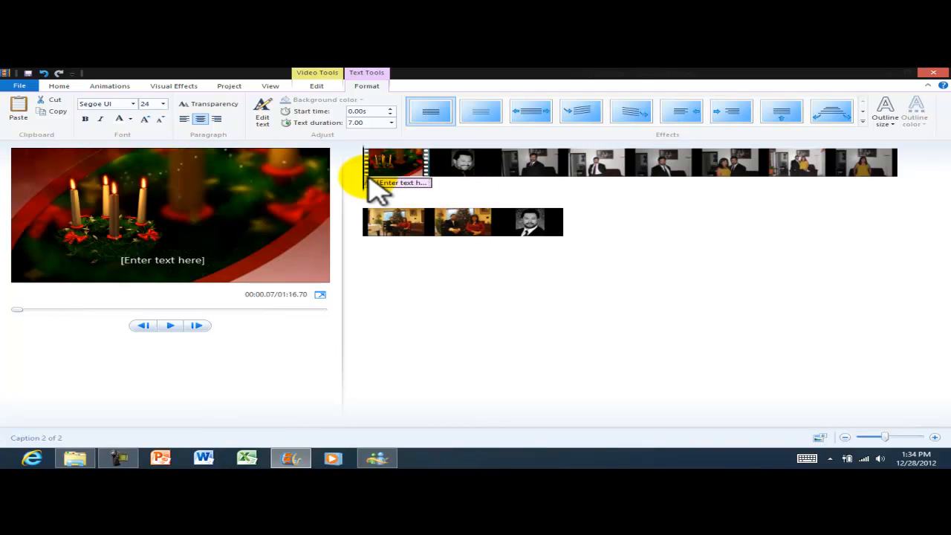
pyautogui.click(178, 260)
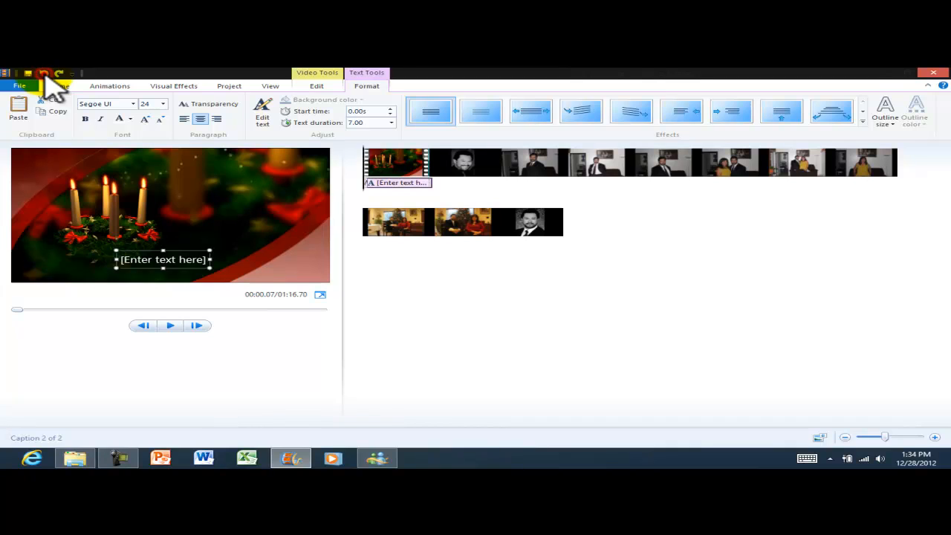
pyautogui.click(75, 75)
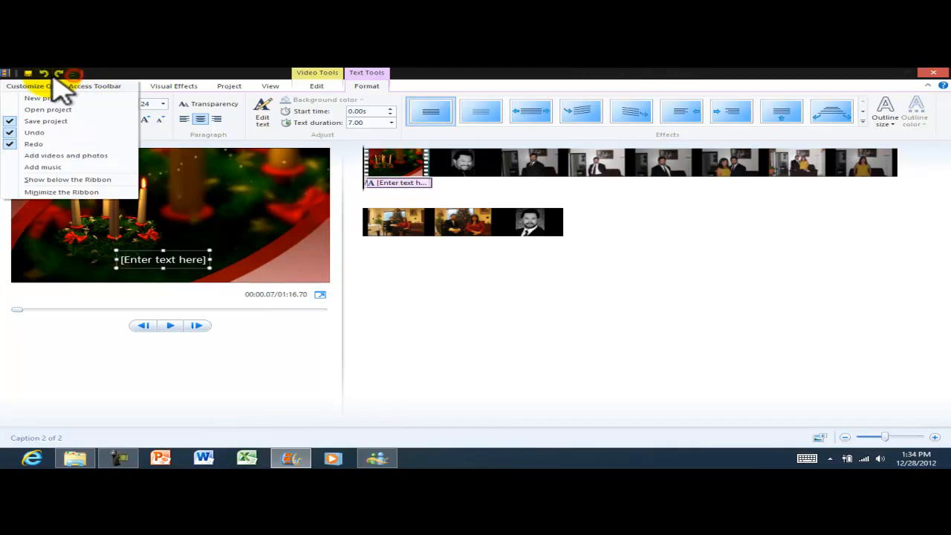
pyautogui.click(49, 77)
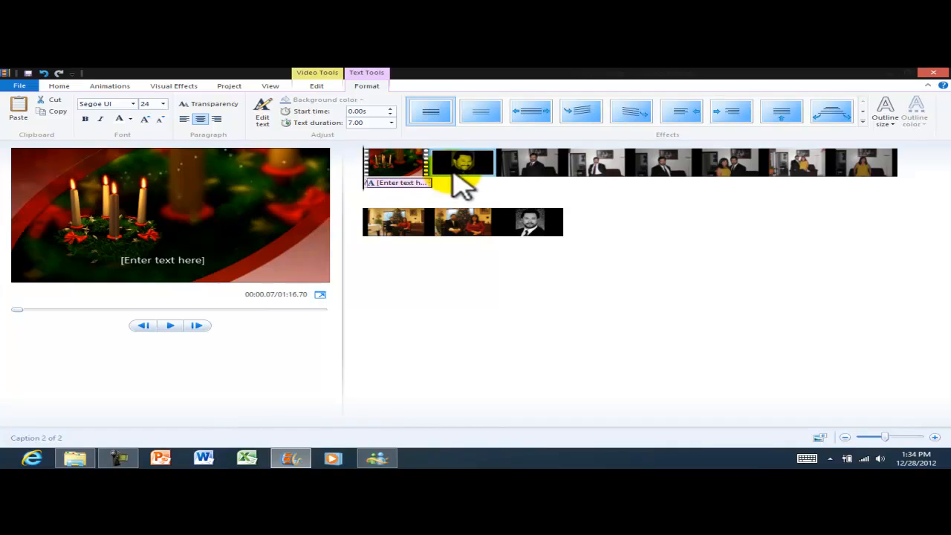
pyautogui.click(190, 260)
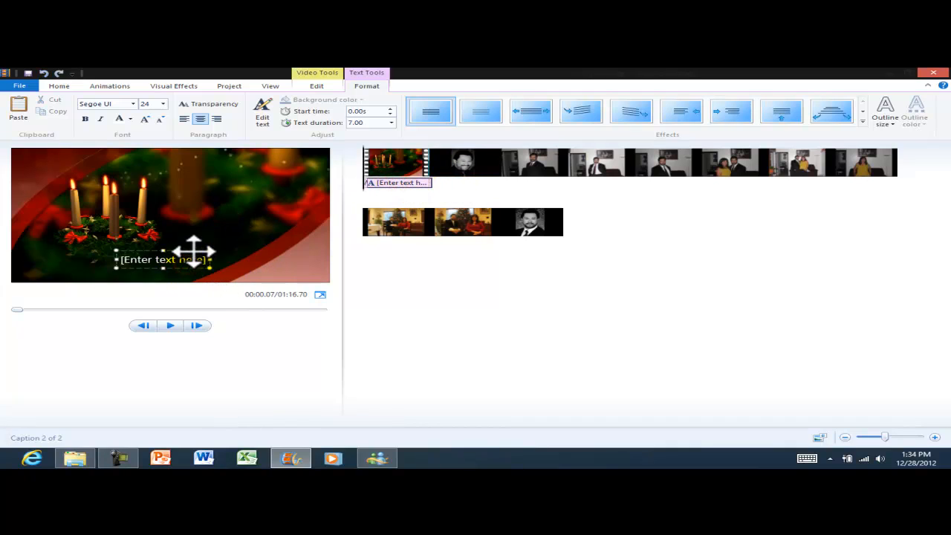
# Type 'Welcome to Windows Movie Maker' into the caption and drag it to the frame's upper right.
pyautogui.doubleClick(192, 260)
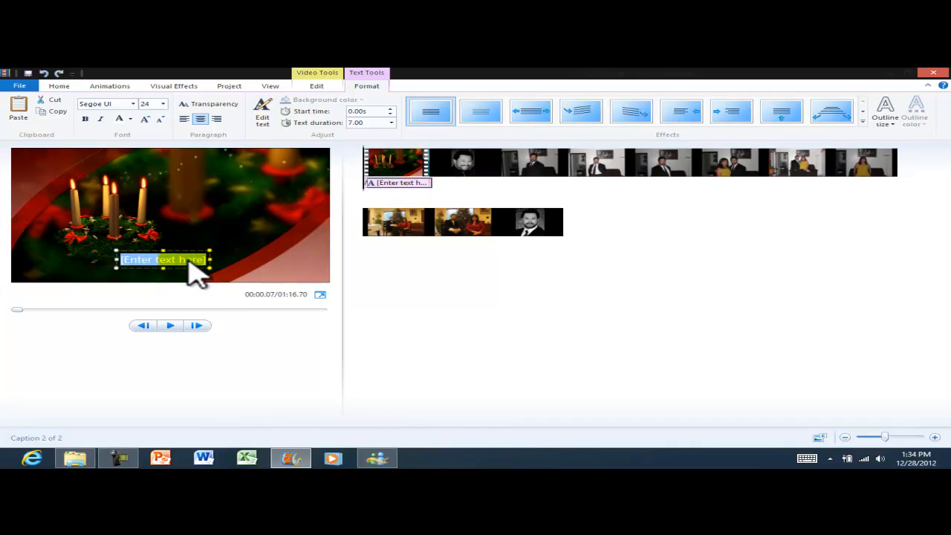
pyautogui.write('Welcome to W')
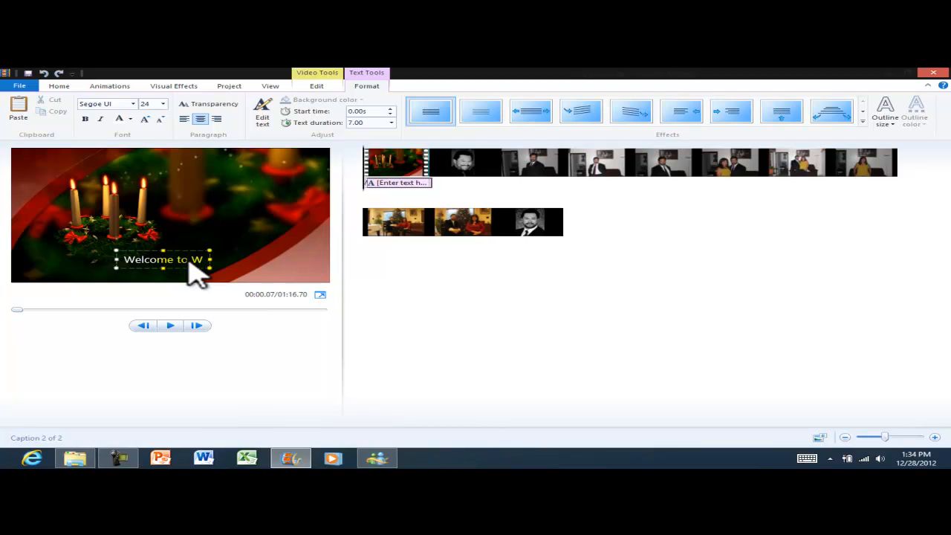
pyautogui.write('indows M')
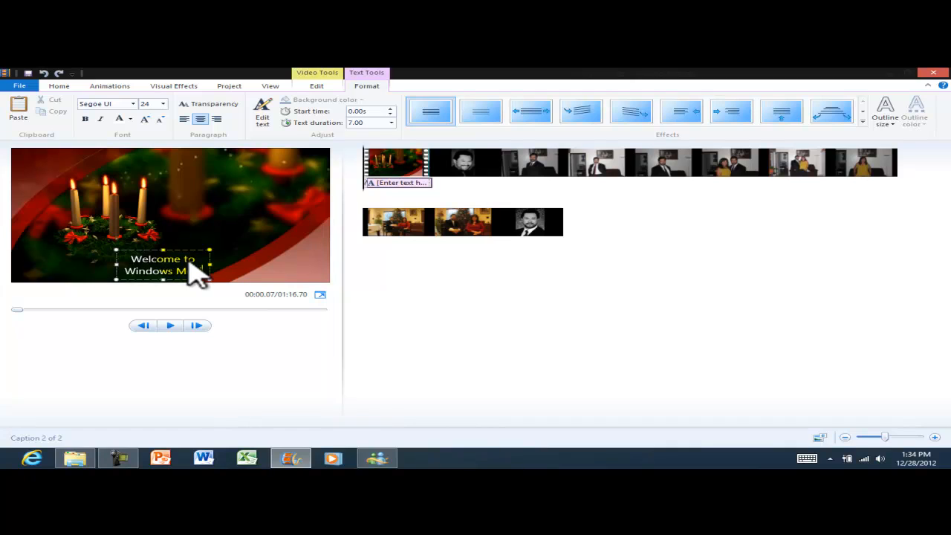
pyautogui.write('ovie Maker')
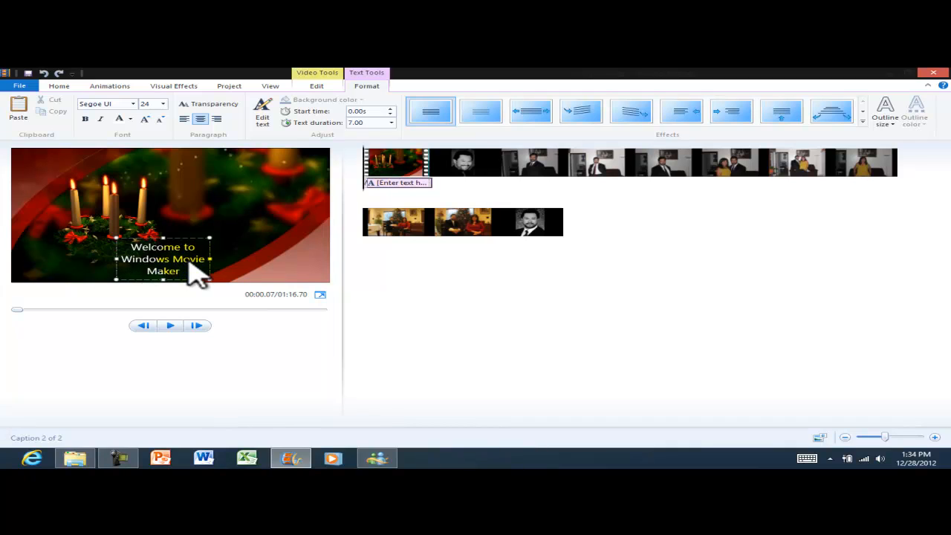
pyautogui.moveTo(184, 238); pyautogui.dragTo(260, 206)
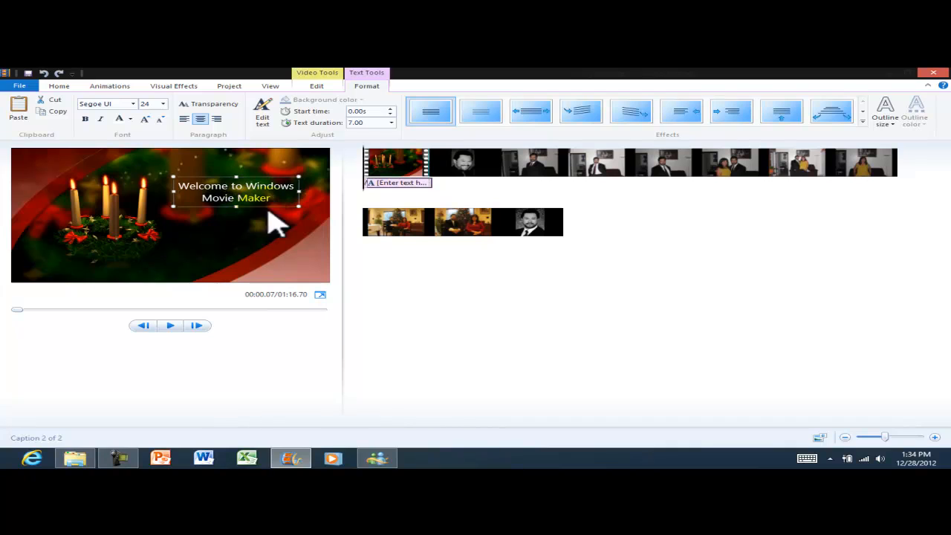
# Try welcome caption font sizes 22, 36 and 24, then undo and redo the last change.
pyautogui.click(130, 119)
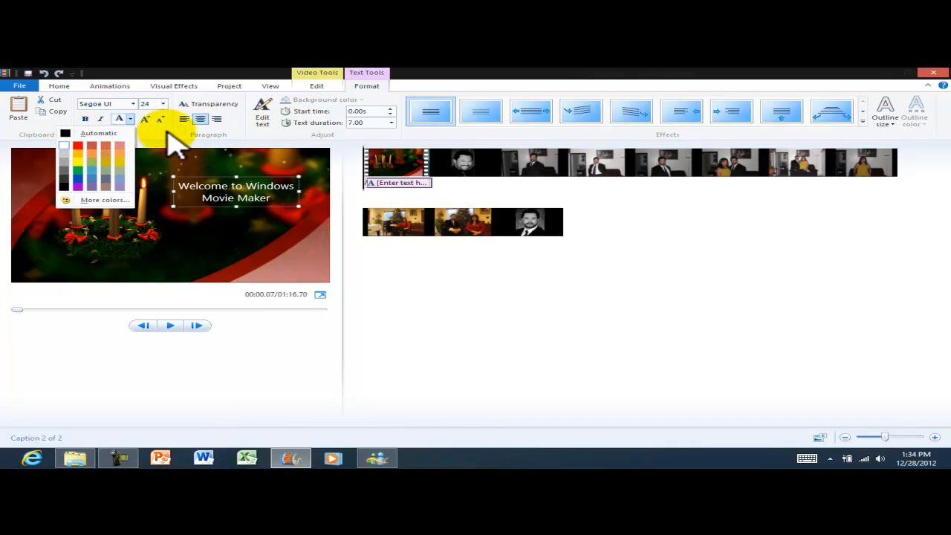
pyautogui.click(163, 104)
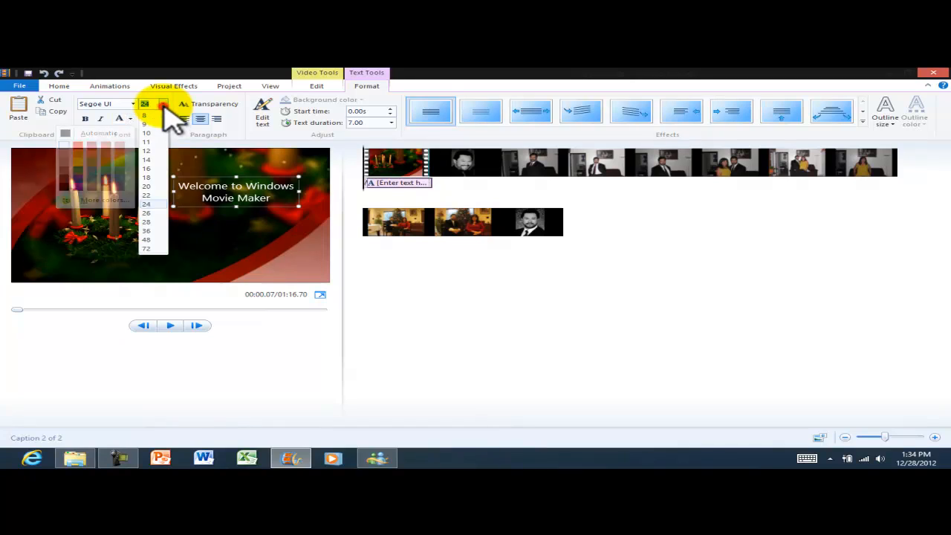
pyautogui.click(151, 195)
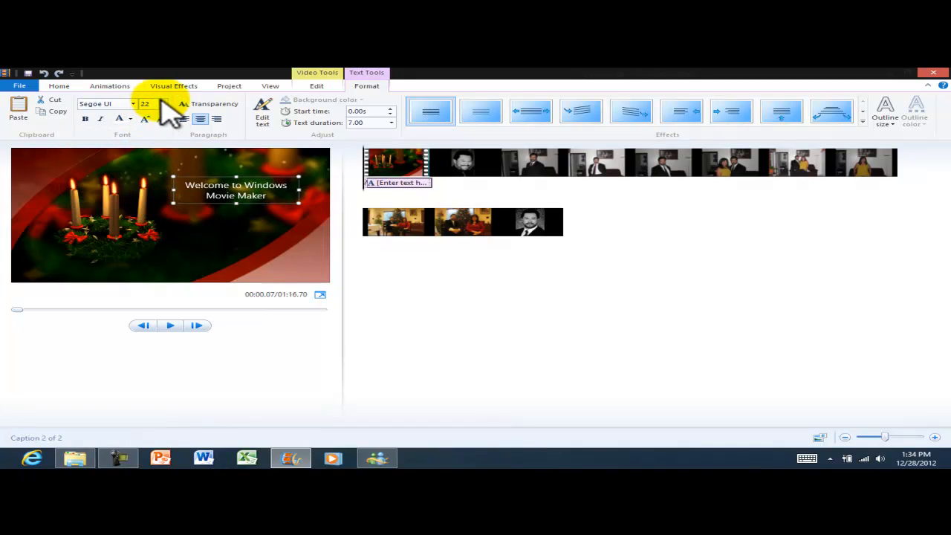
pyautogui.click(164, 103)
pyautogui.click(148, 230)
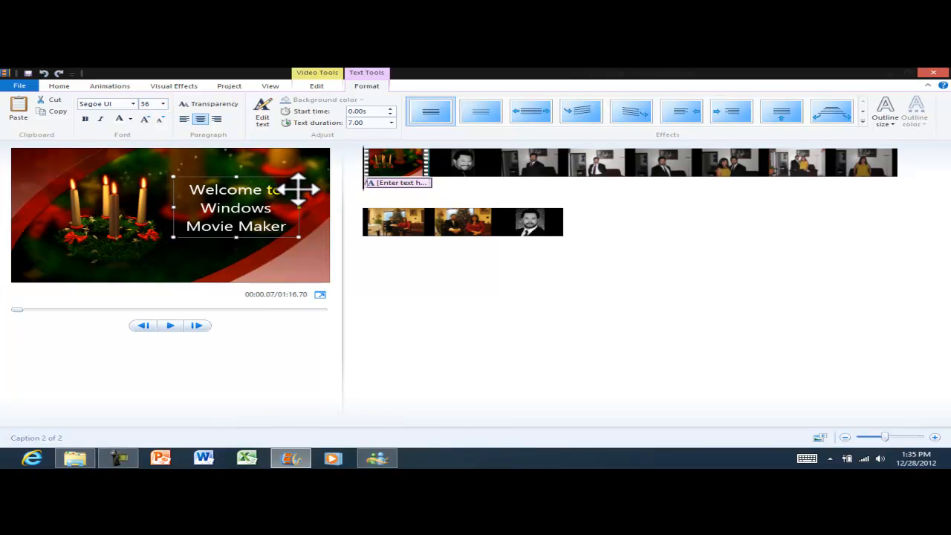
pyautogui.moveTo(298, 190); pyautogui.dragTo(298, 185)
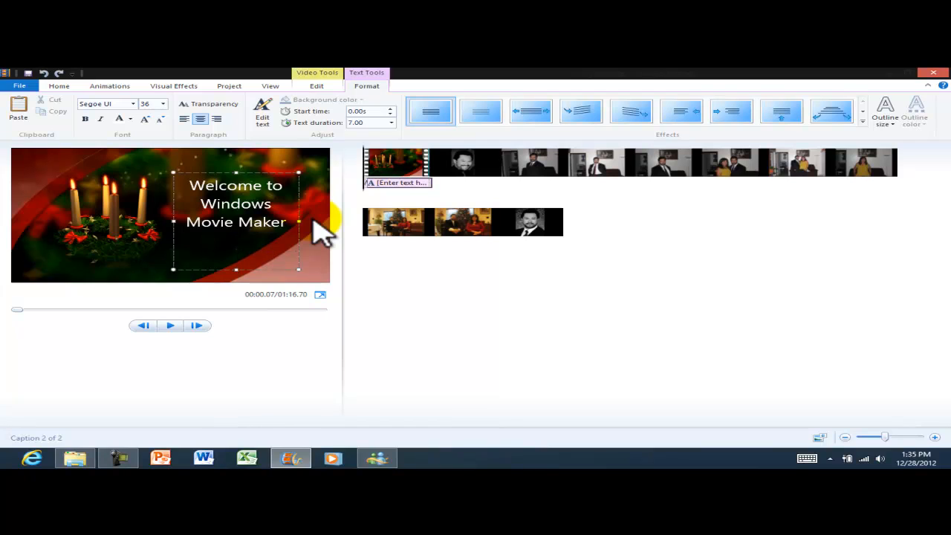
pyautogui.click(163, 103)
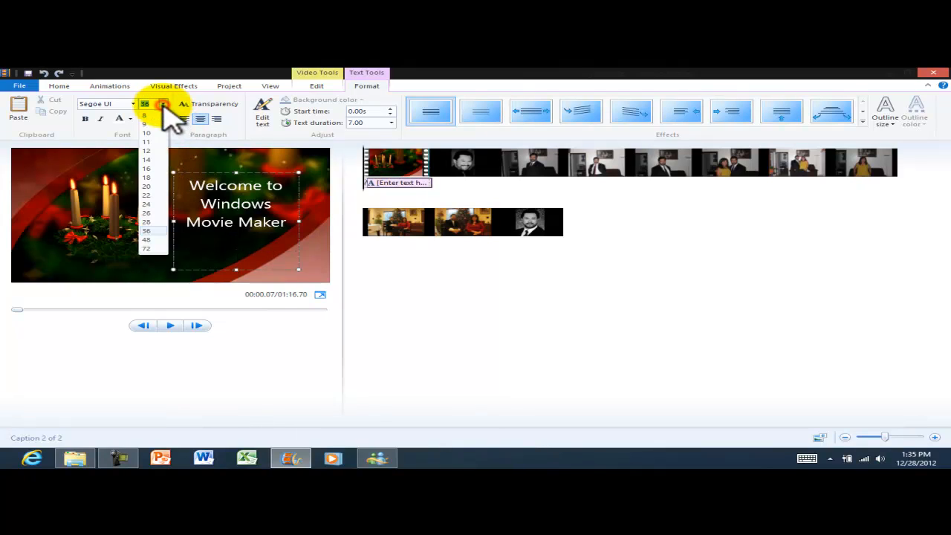
pyautogui.click(149, 205)
pyautogui.hotkey('ctrl', 'z')
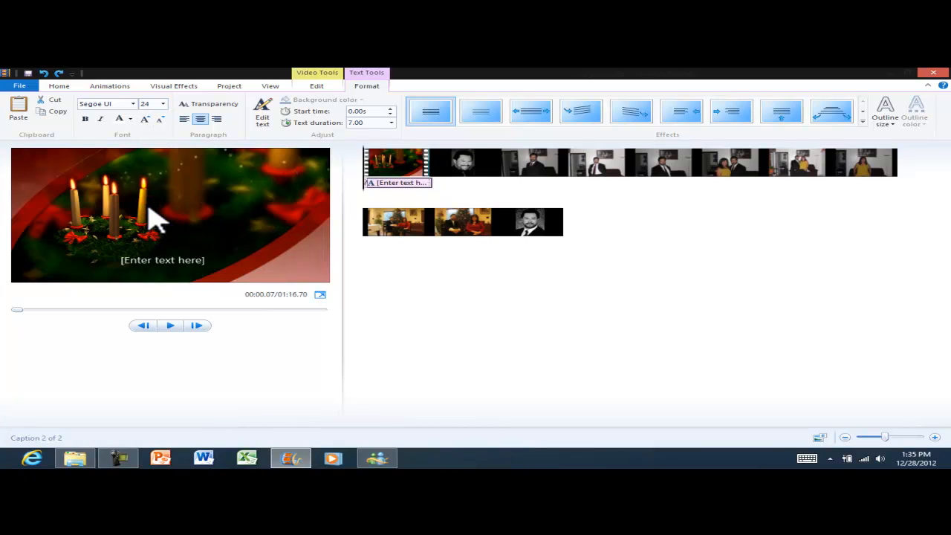
pyautogui.hotkey('ctrl', 'y')
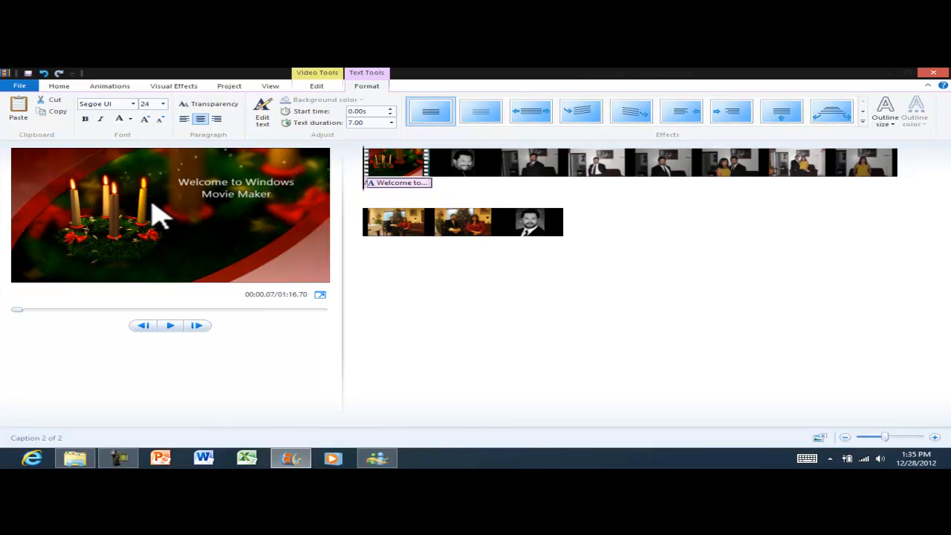
# Set the welcome caption's text size to 36.
pyautogui.click(244, 195)
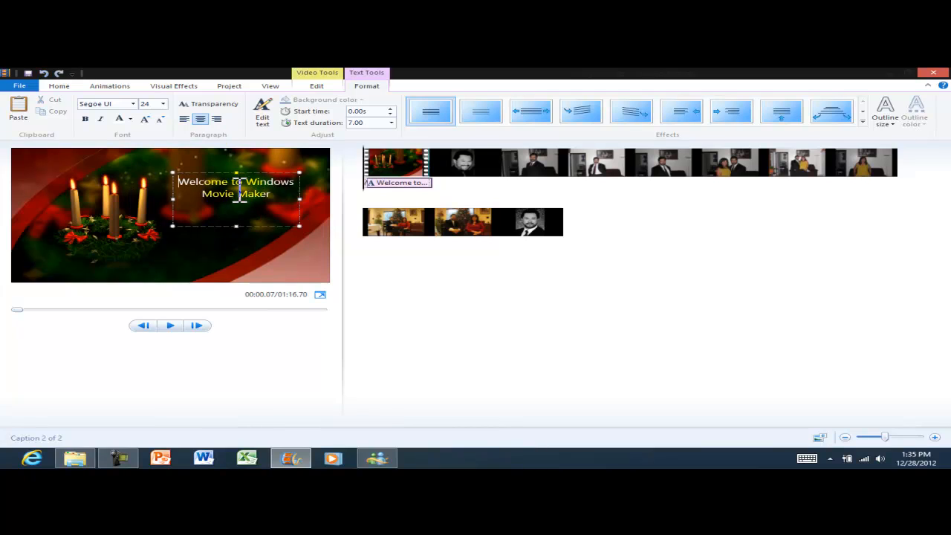
pyautogui.click(162, 104)
pyautogui.click(148, 230)
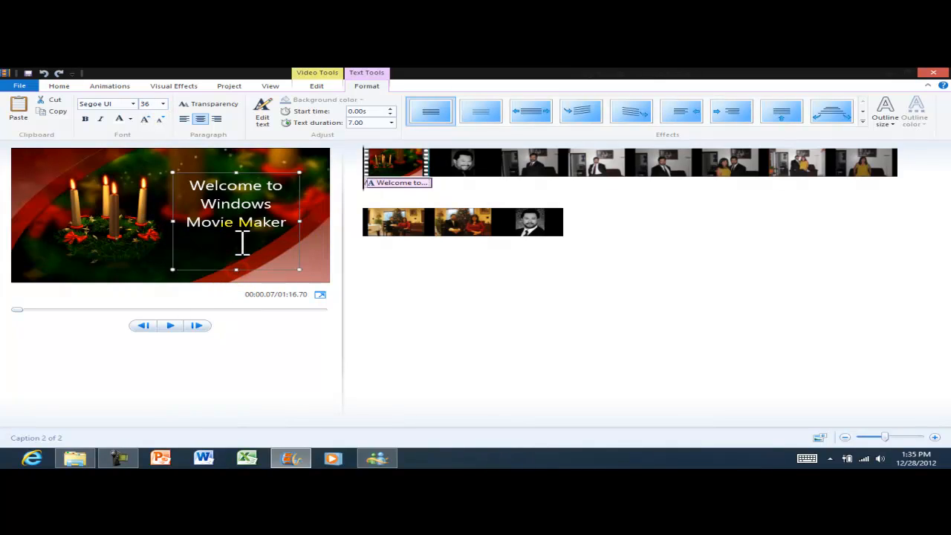
pyautogui.click(327, 190)
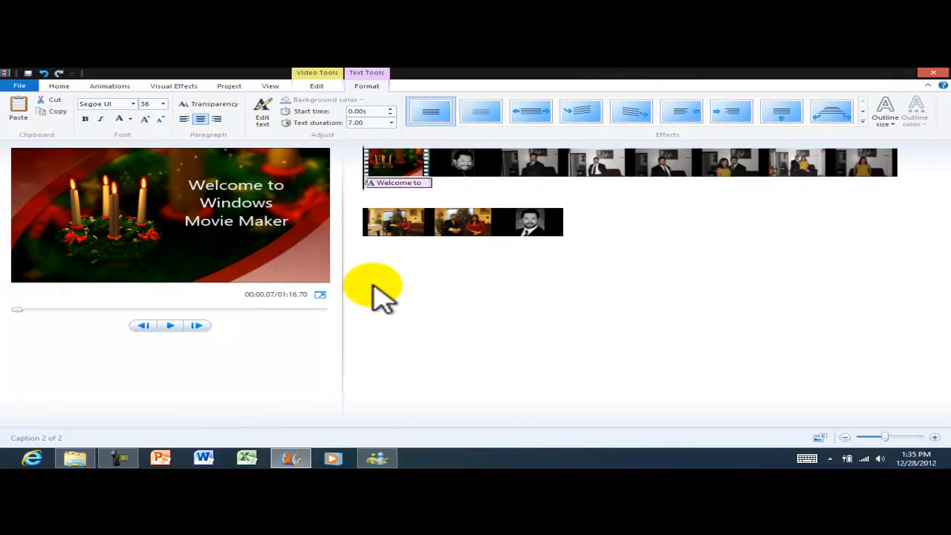
# Select the duplicate caption on the second clip and delete it.
pyautogui.click(464, 168)
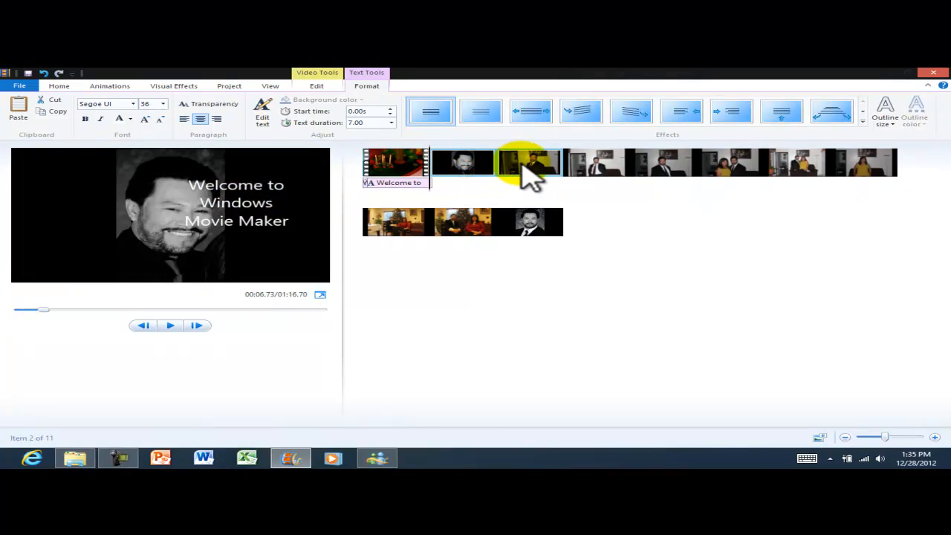
pyautogui.click(258, 202)
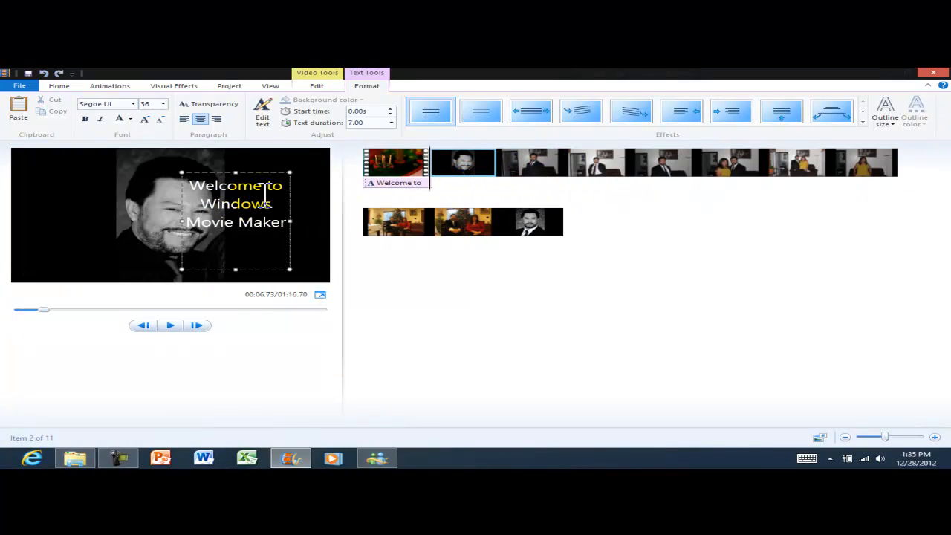
pyautogui.moveTo(261, 172); pyautogui.dragTo(259, 172)
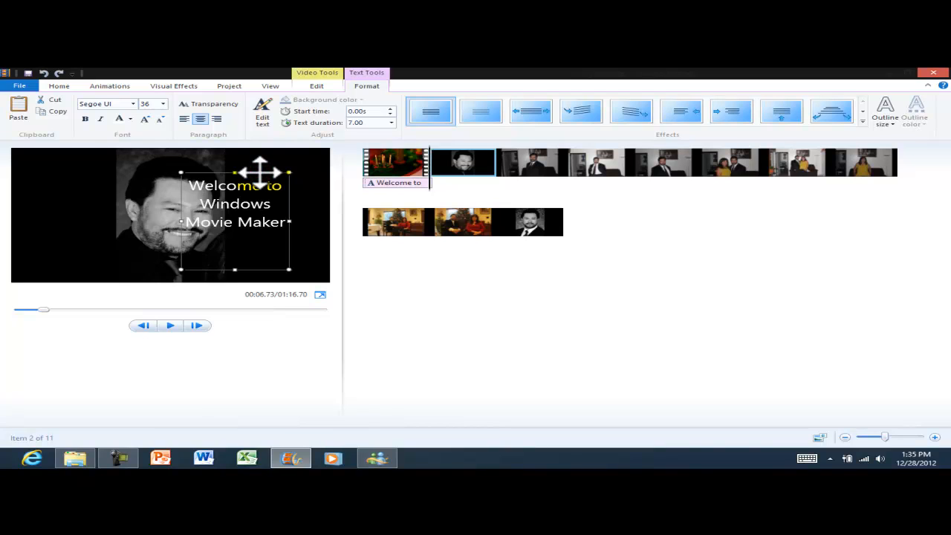
pyautogui.press('Delete')
# Preview the opening clip and set its welcome caption text size to 36.
pyautogui.click(394, 157)
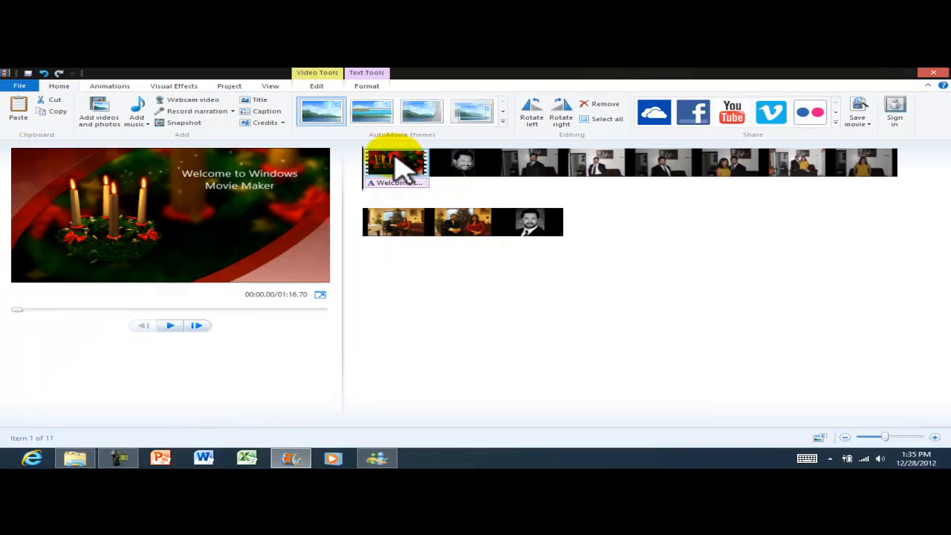
pyautogui.click(170, 325)
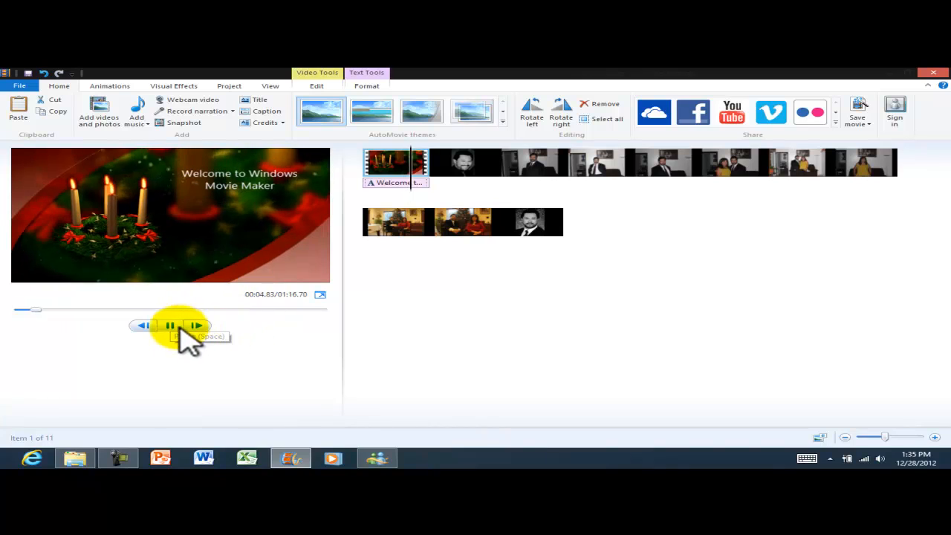
pyautogui.click(173, 325)
pyautogui.click(239, 185)
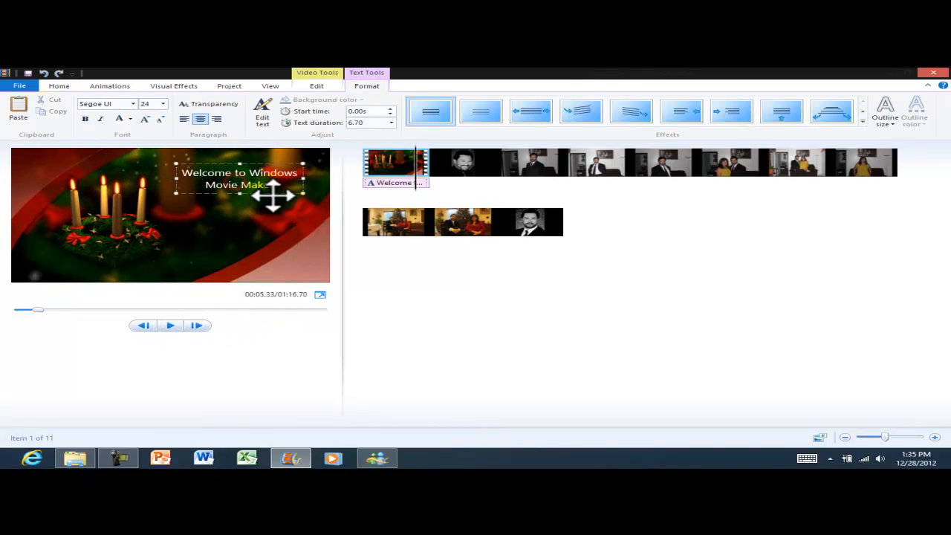
pyautogui.click(163, 104)
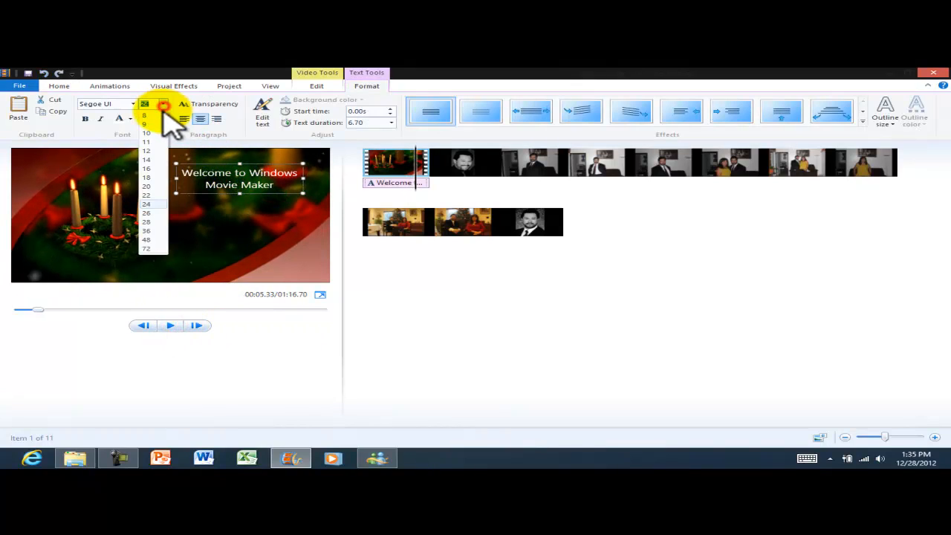
pyautogui.click(148, 240)
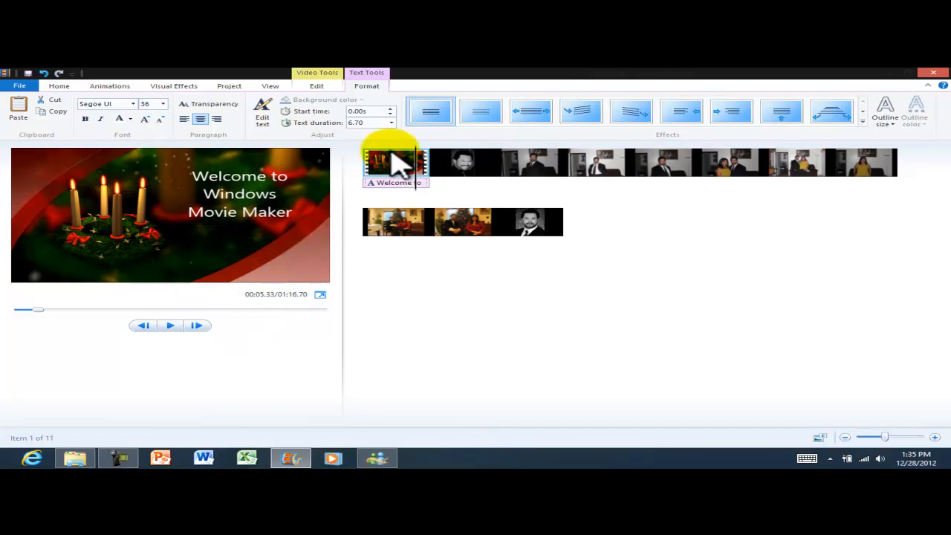
# Drag the caption to the start of the first clip and replay the preview.
pyautogui.moveTo(419, 171); pyautogui.dragTo(370, 177)
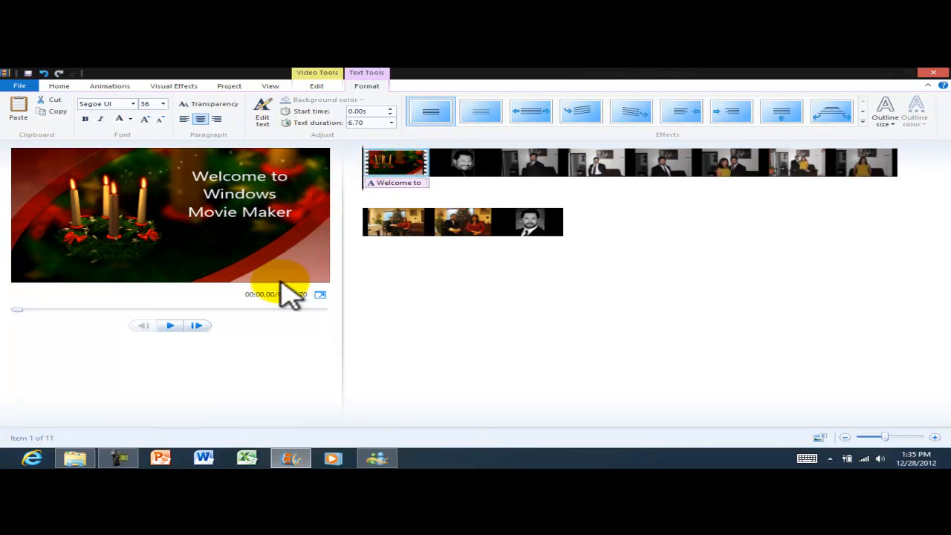
pyautogui.click(173, 325)
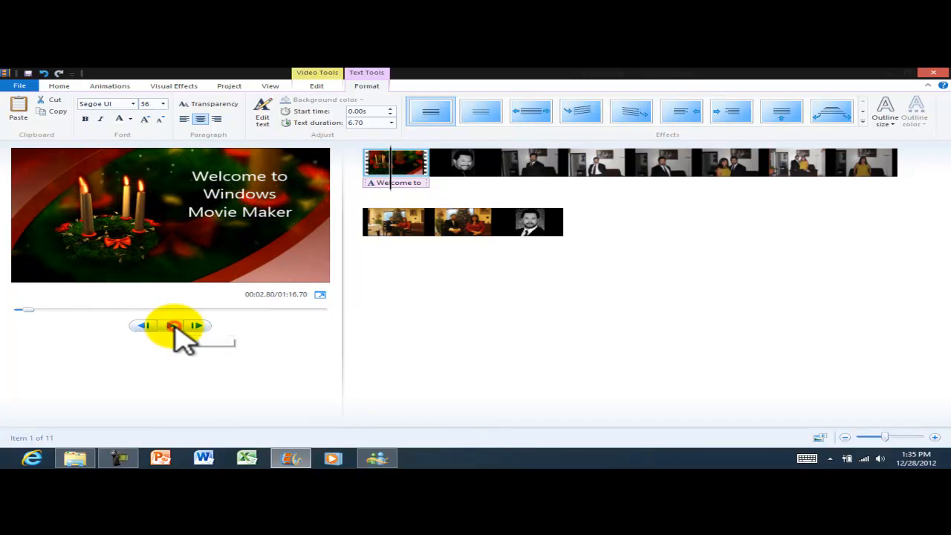
pyautogui.click(172, 325)
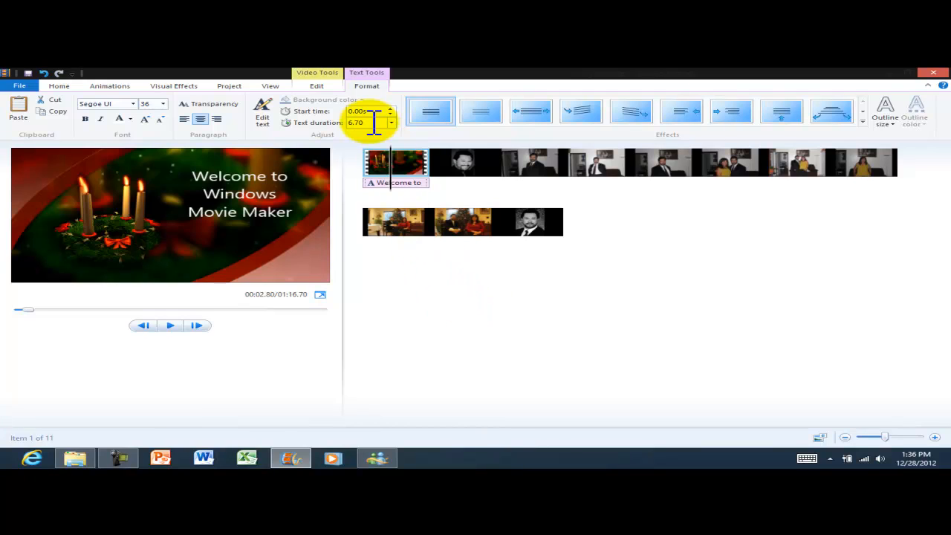
pyautogui.click(59, 86)
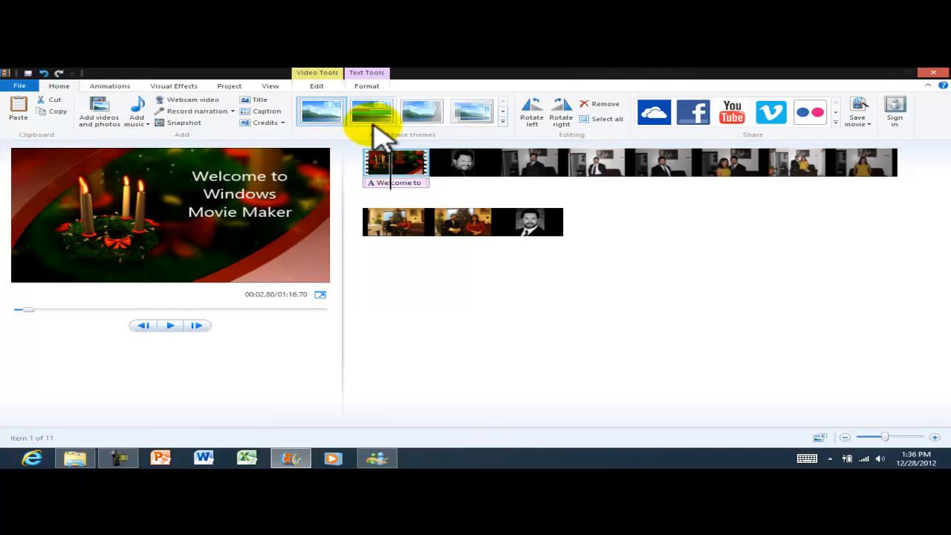
# Preview the Default, Contemporary, Cinematic and other AutoMovie themes, then apply the final theme.
pyautogui.click(503, 119)
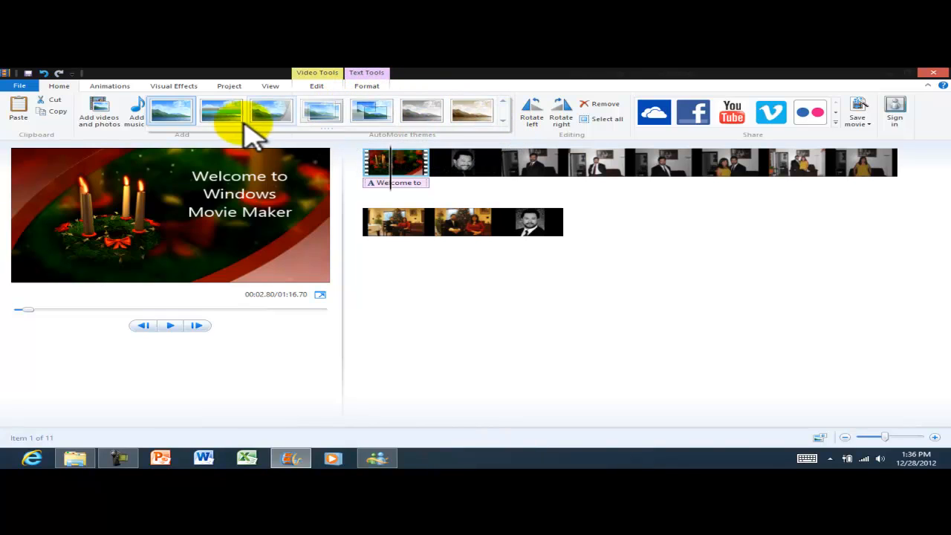
pyautogui.click(175, 115)
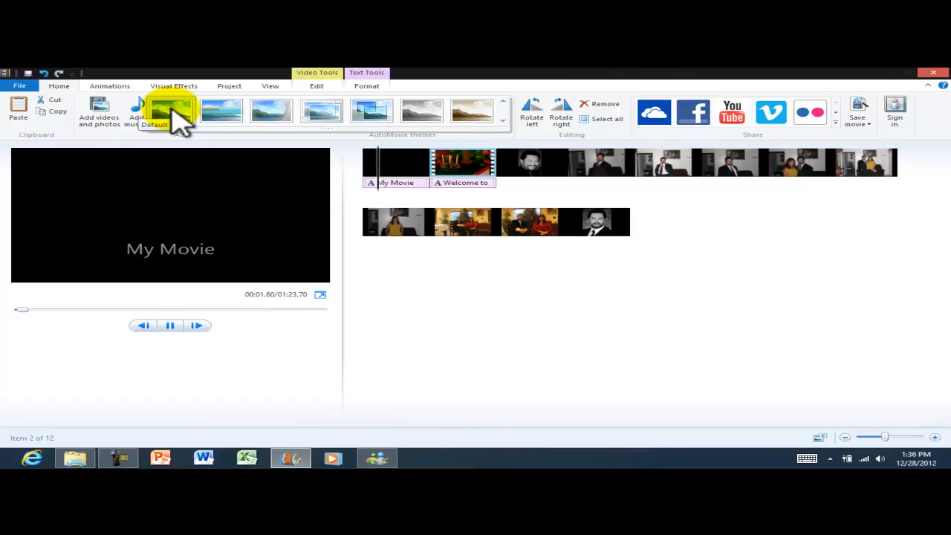
pyautogui.click(227, 118)
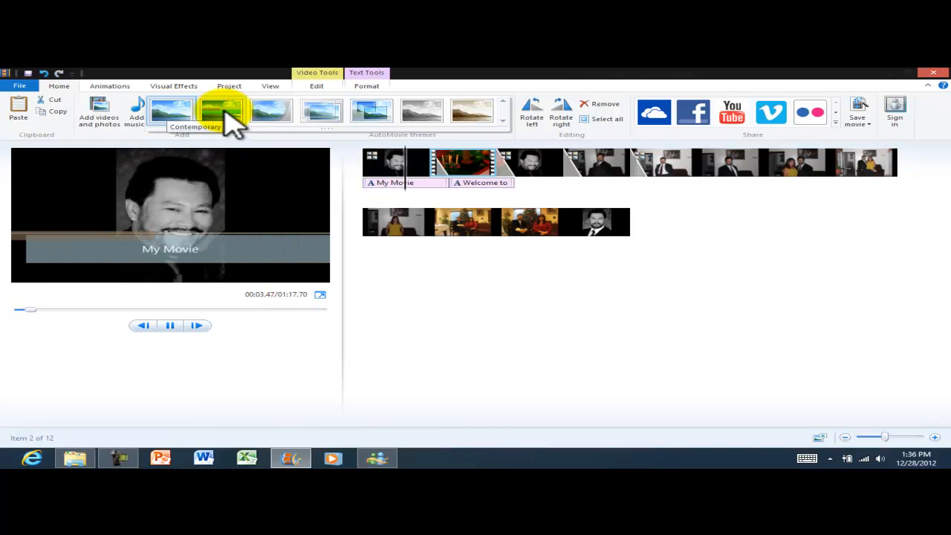
pyautogui.click(399, 171)
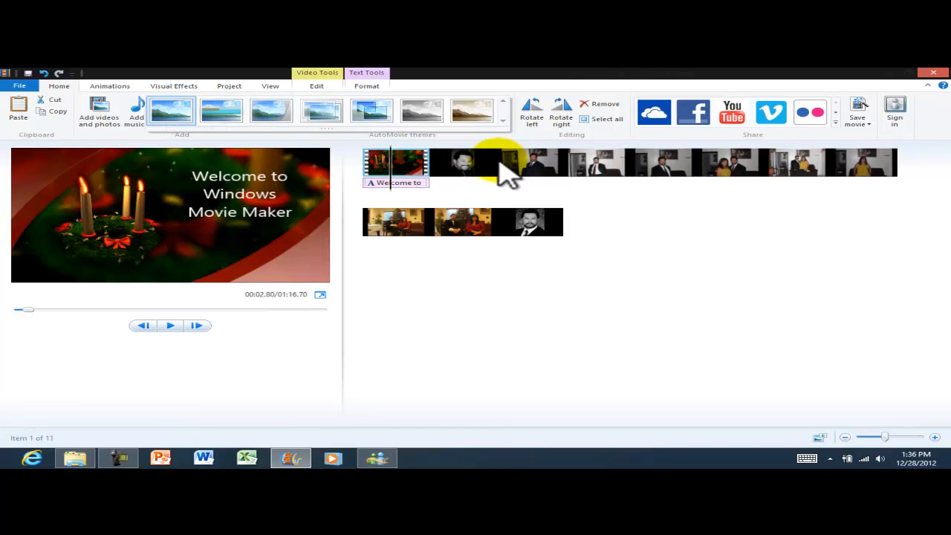
pyautogui.click(230, 120)
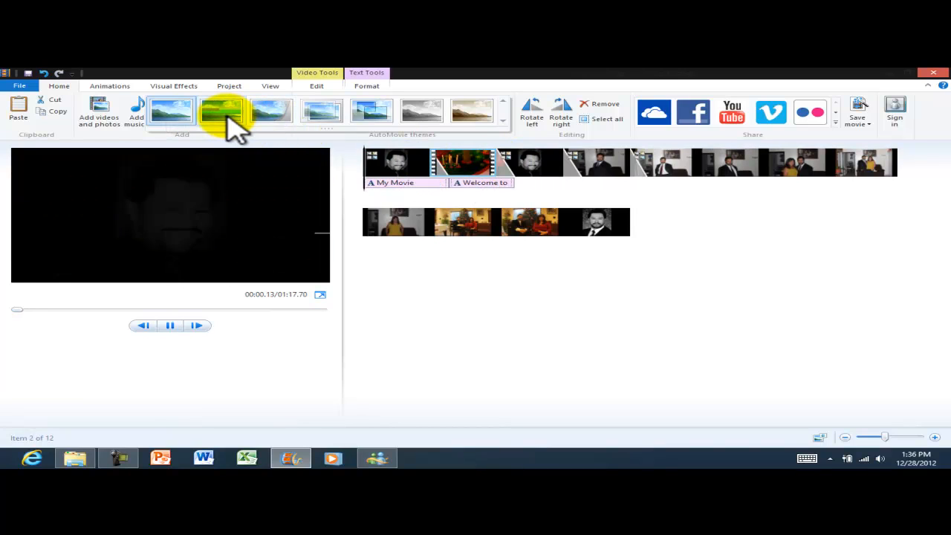
pyautogui.click(273, 113)
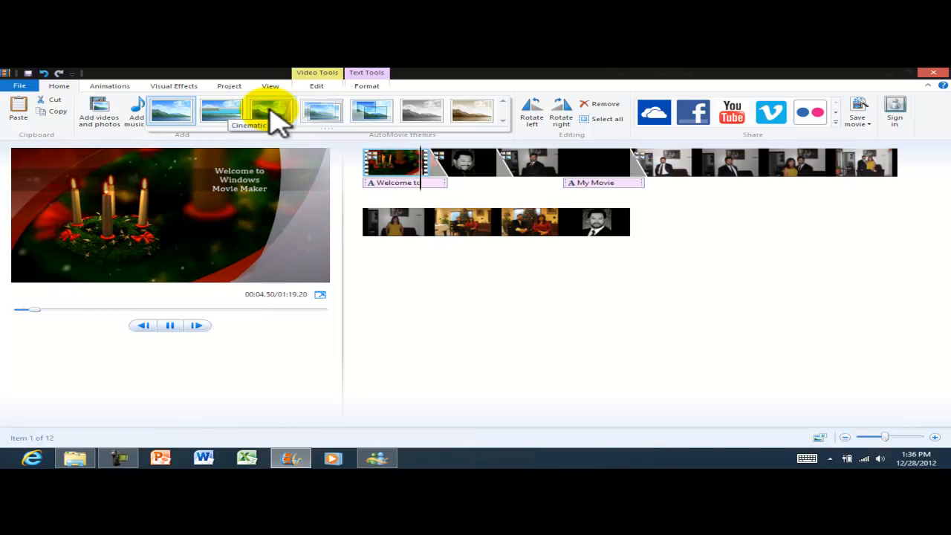
pyautogui.click(322, 111)
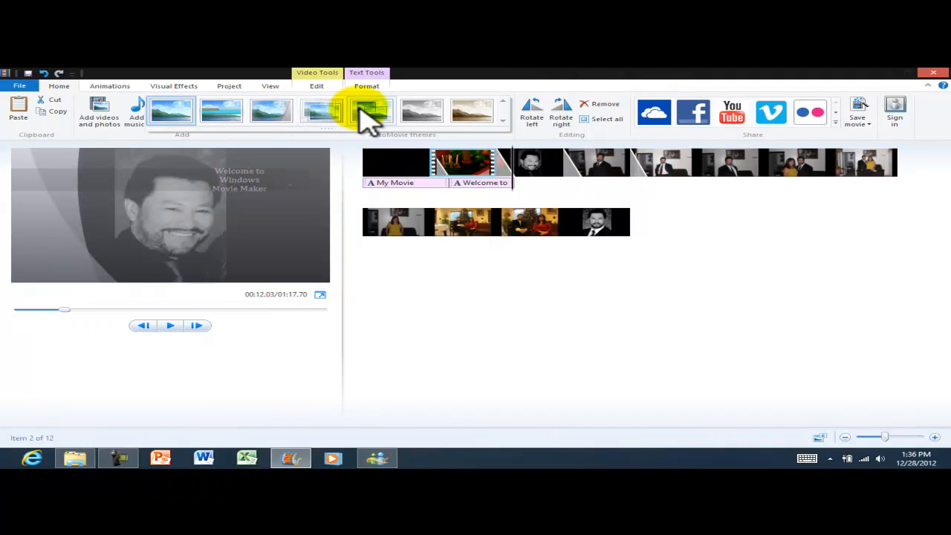
pyautogui.click(369, 117)
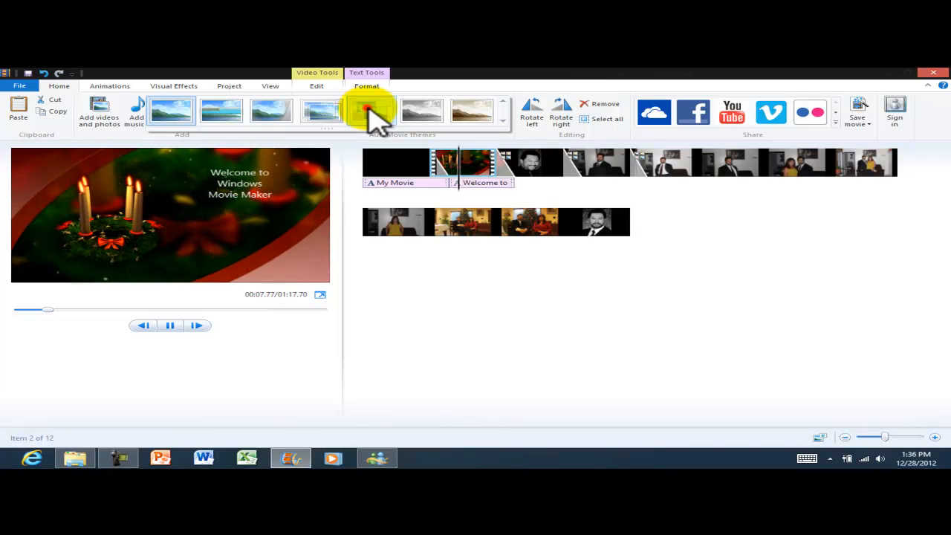
pyautogui.click(369, 117)
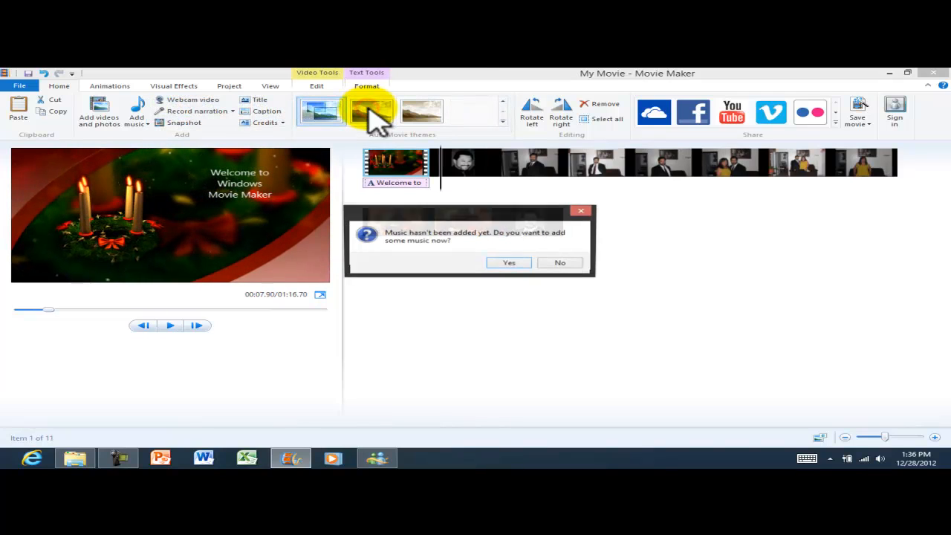
# Decline adding music and delete the unwanted black credit clips at the end.
pyautogui.click(568, 263)
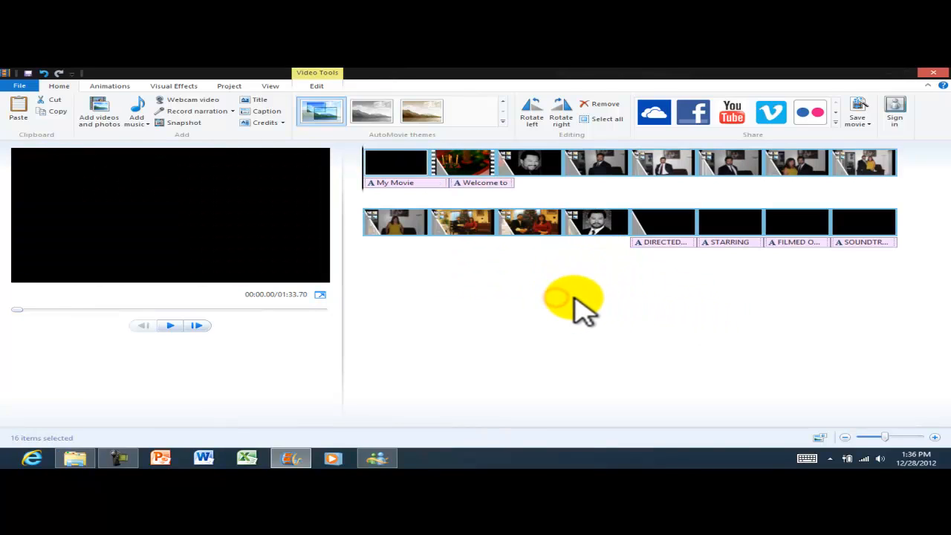
pyautogui.click(394, 162)
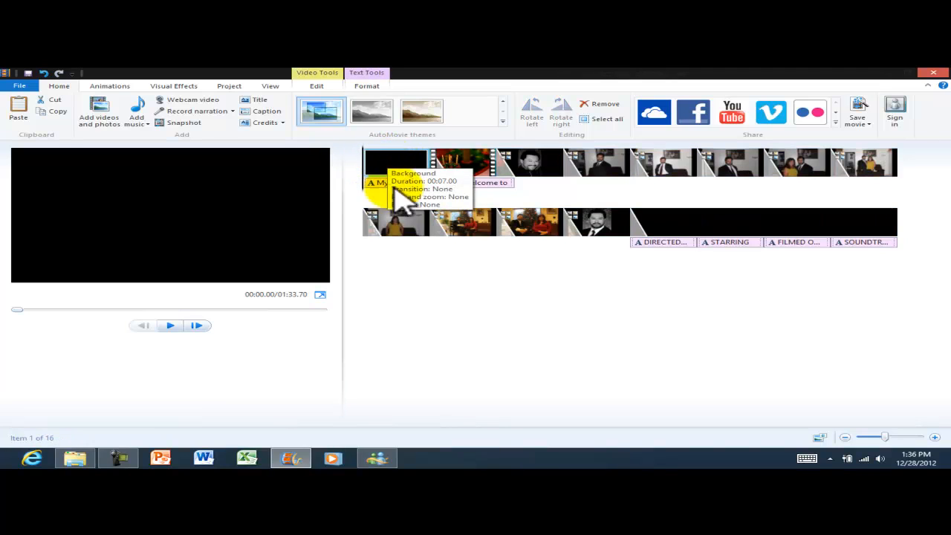
pyautogui.click(170, 325)
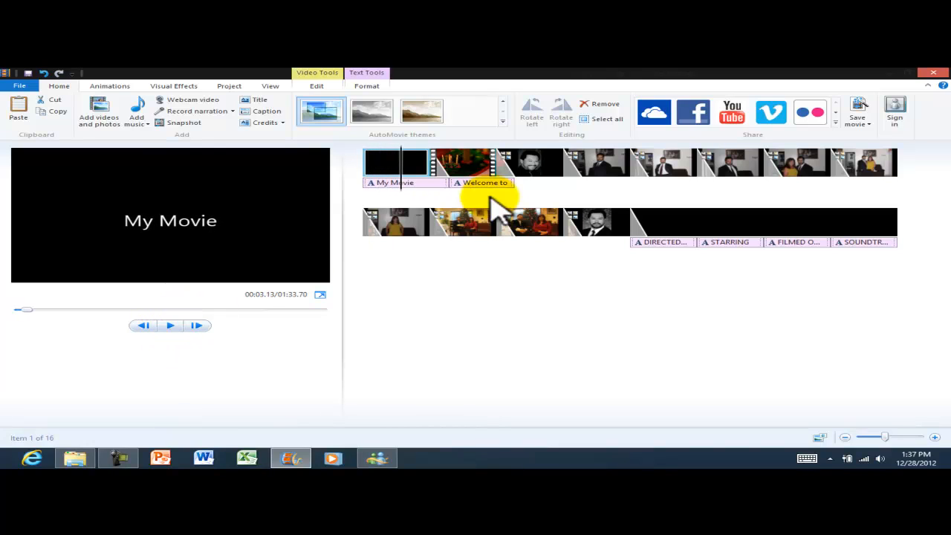
pyautogui.click(658, 239)
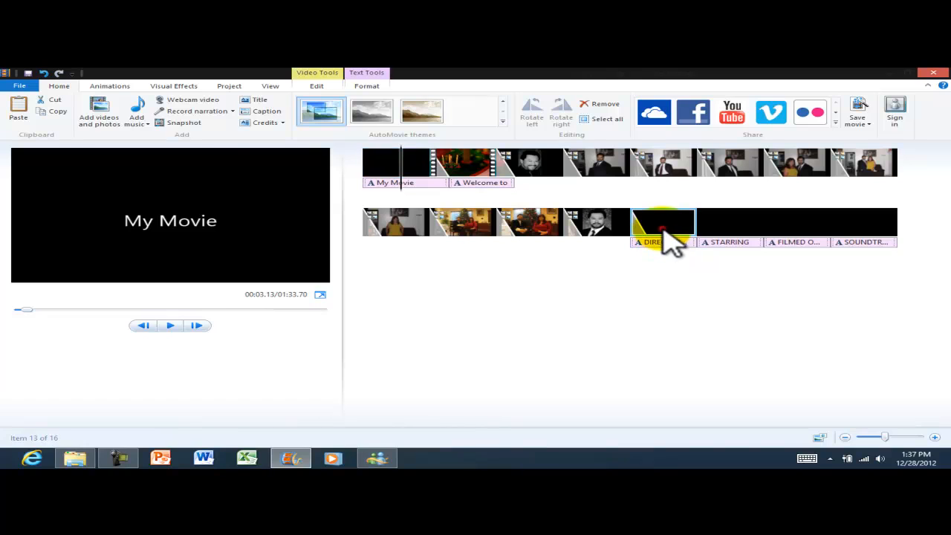
pyautogui.click(728, 236)
pyautogui.click(787, 223)
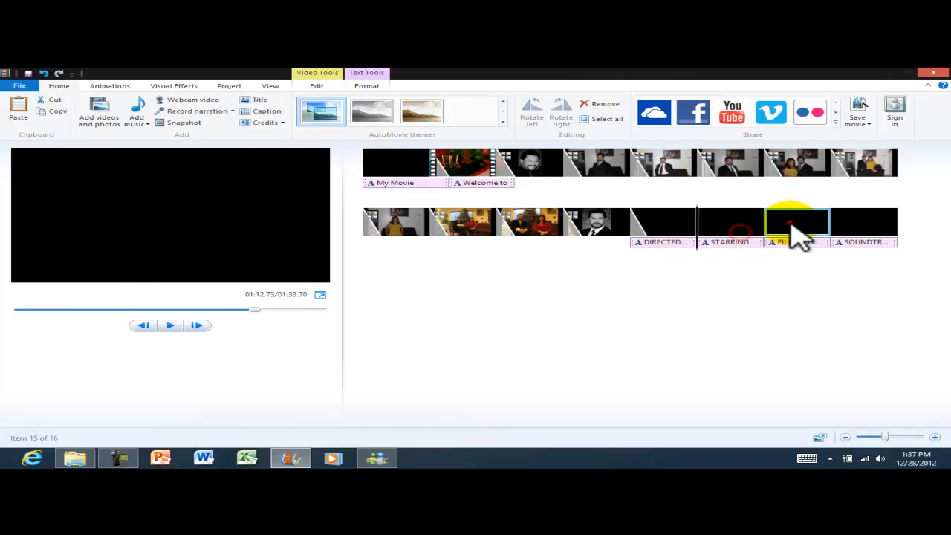
pyautogui.click(855, 223)
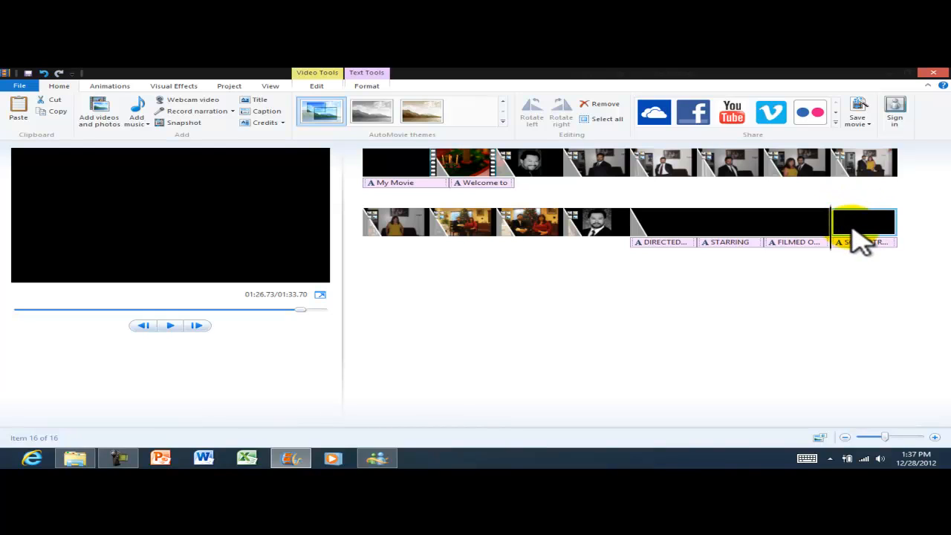
pyautogui.press('Delete')
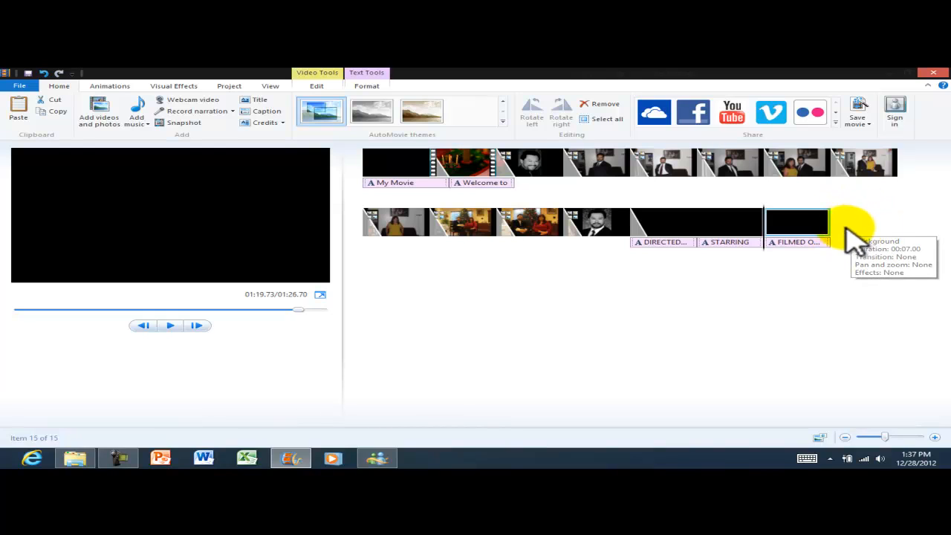
pyautogui.press('Delete')
pyautogui.press('Delete')
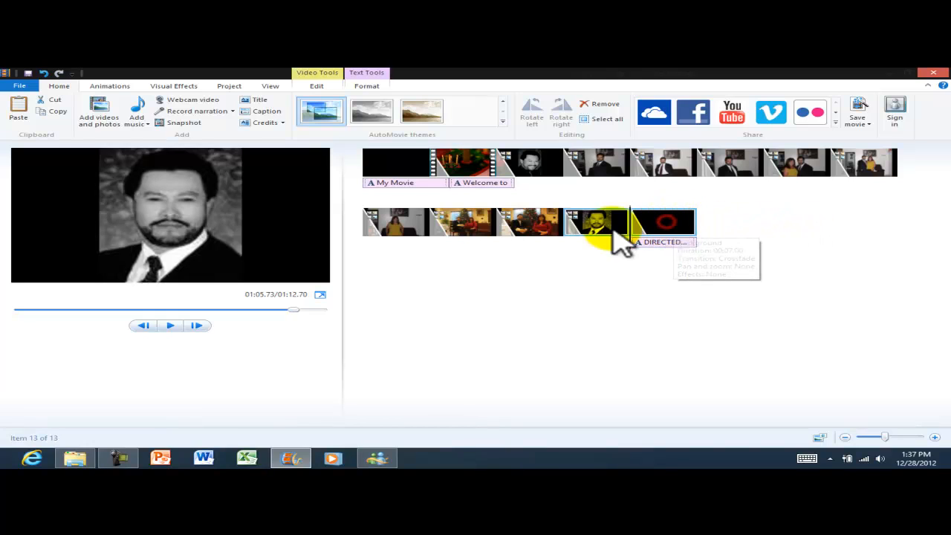
# Delete the My Movie title clip from the start of the movie.
pyautogui.click(379, 173)
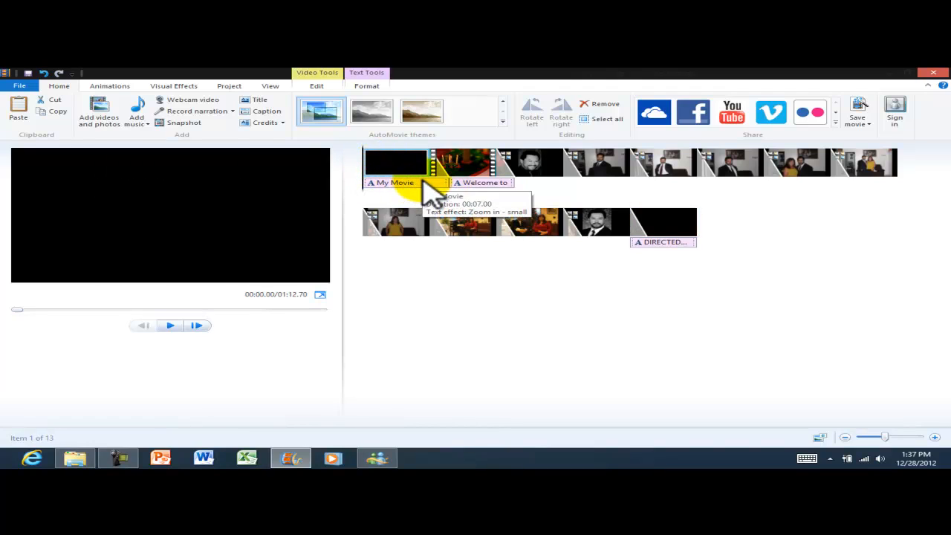
pyautogui.press('Delete')
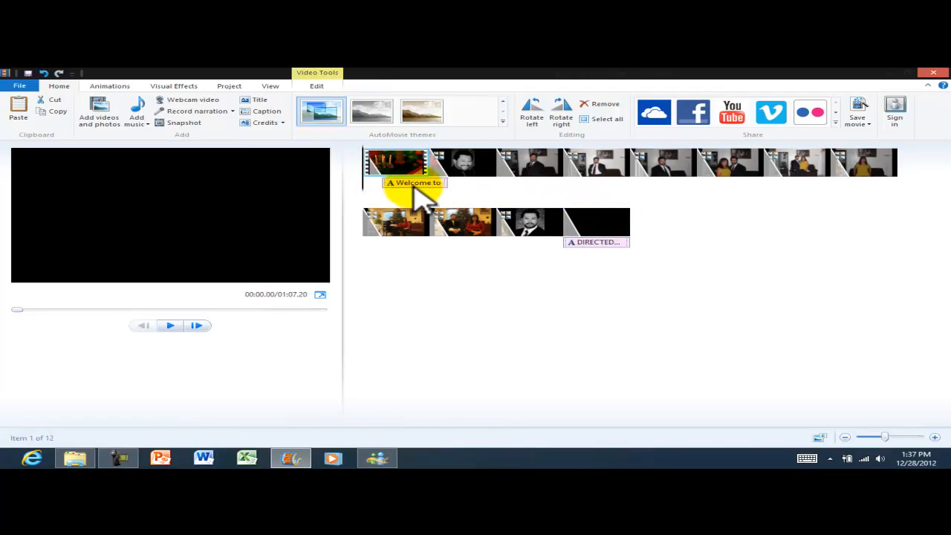
pyautogui.moveTo(416, 192); pyautogui.dragTo(376, 187)
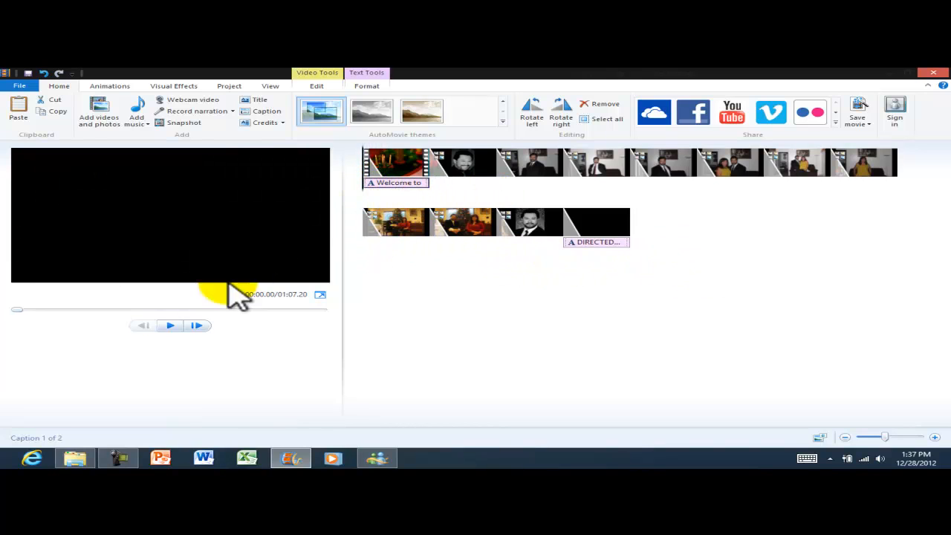
pyautogui.click(168, 326)
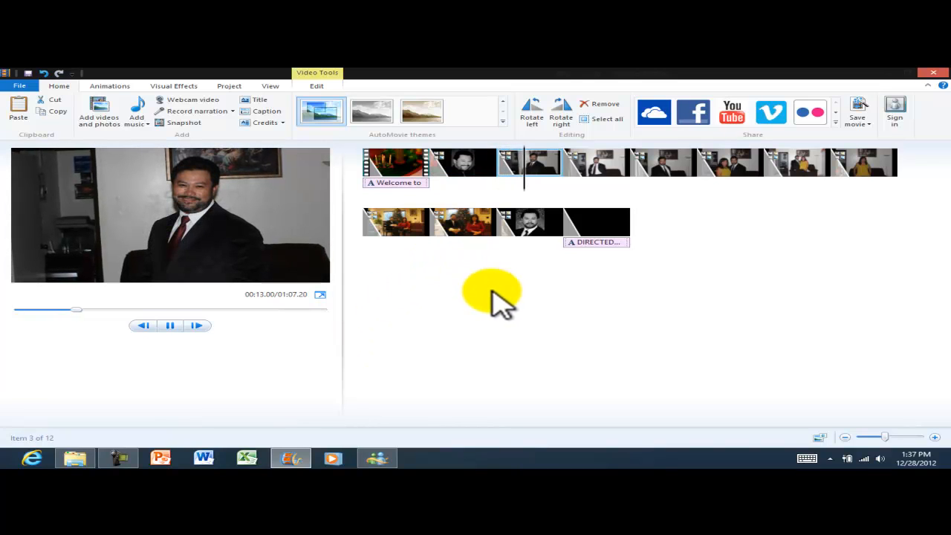
pyautogui.click(170, 326)
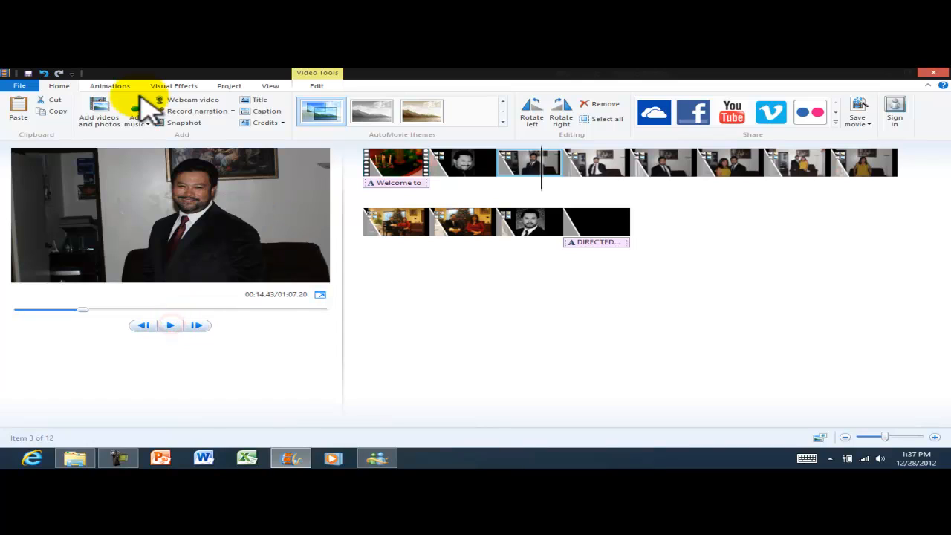
pyautogui.click(104, 86)
pyautogui.click(60, 86)
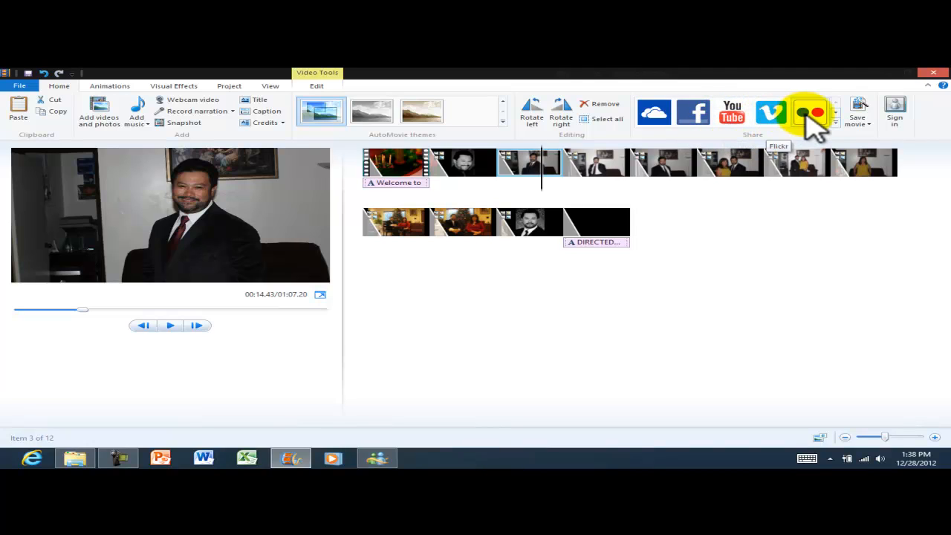
# Dismiss the Save movie list and select the closing DIRECTED BY credits clip.
pyautogui.click(868, 123)
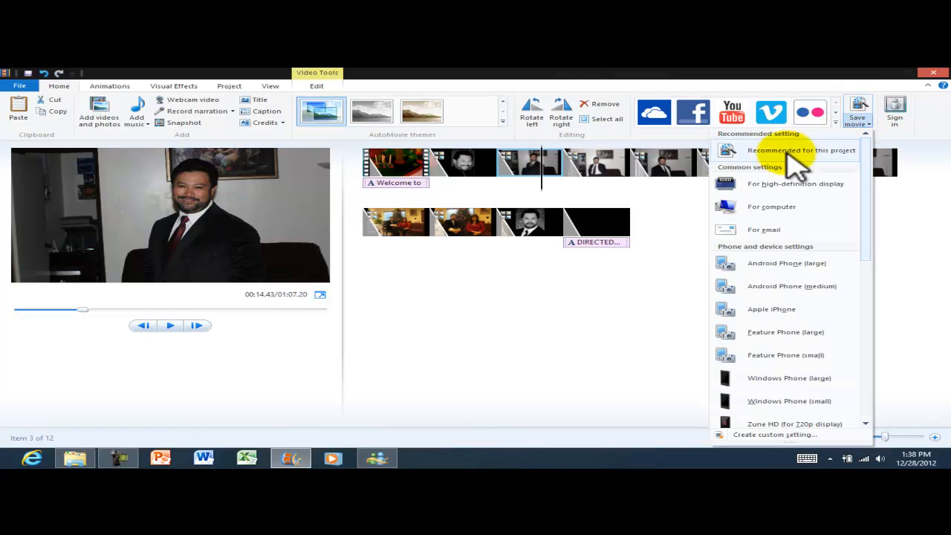
pyautogui.click(603, 300)
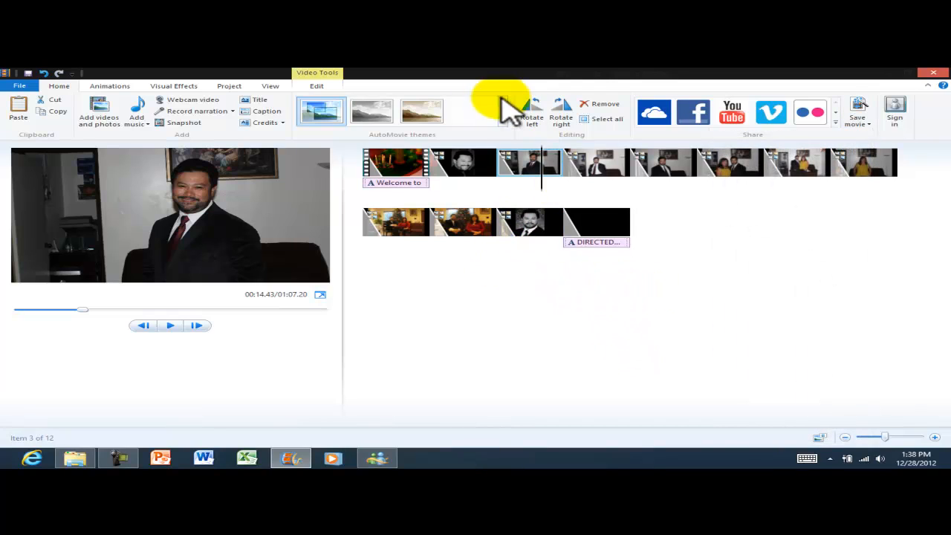
pyautogui.click(603, 232)
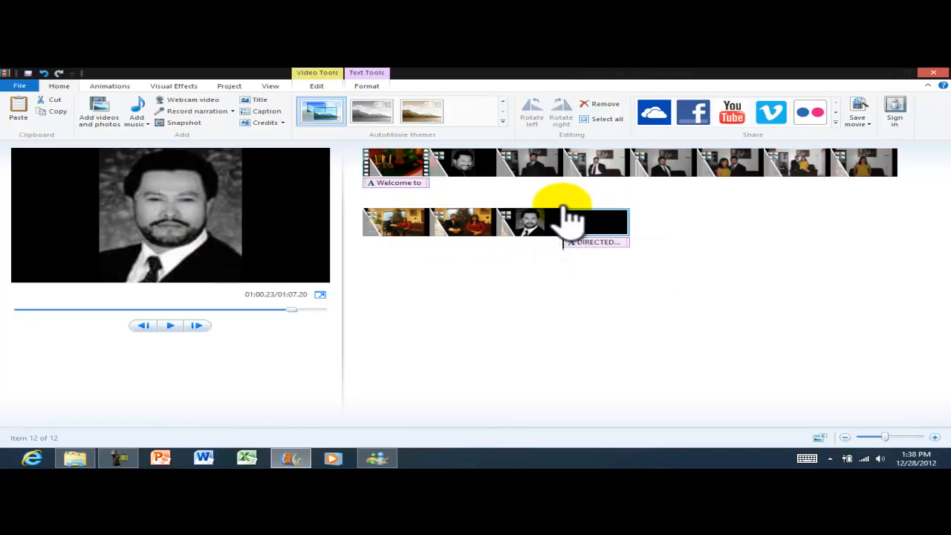
# Set all of the closing credits text to size 36.
pyautogui.moveTo(563, 207); pyautogui.dragTo(592, 207)
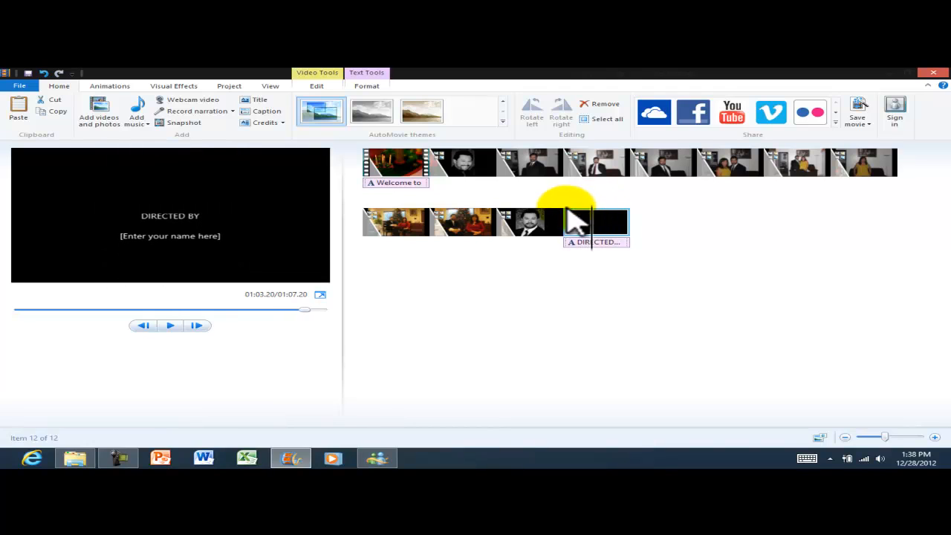
pyautogui.click(183, 216)
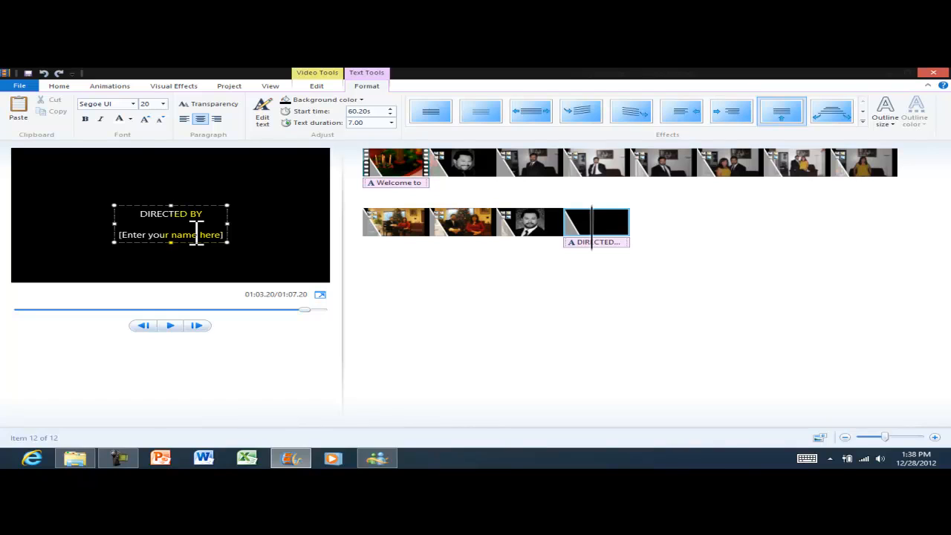
pyautogui.hotkey('ctrl', 'a')
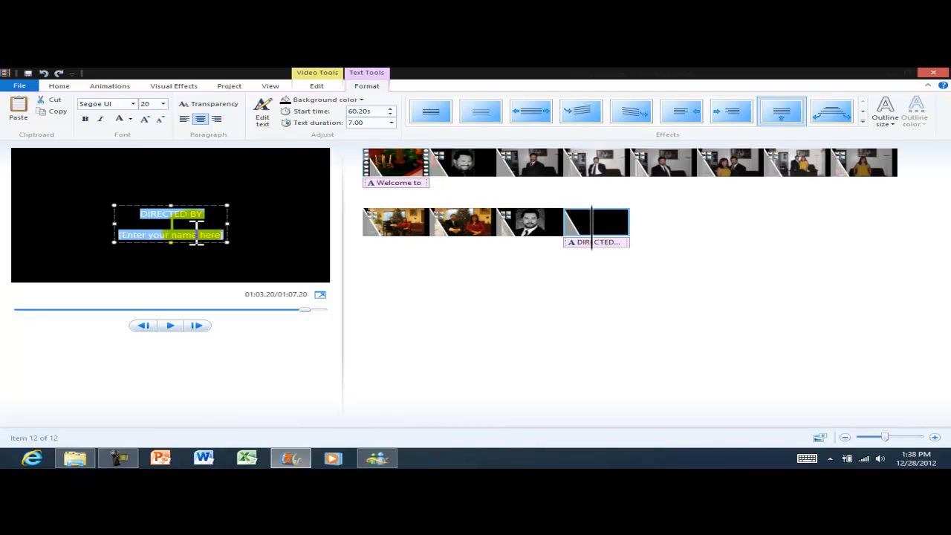
pyautogui.click(162, 104)
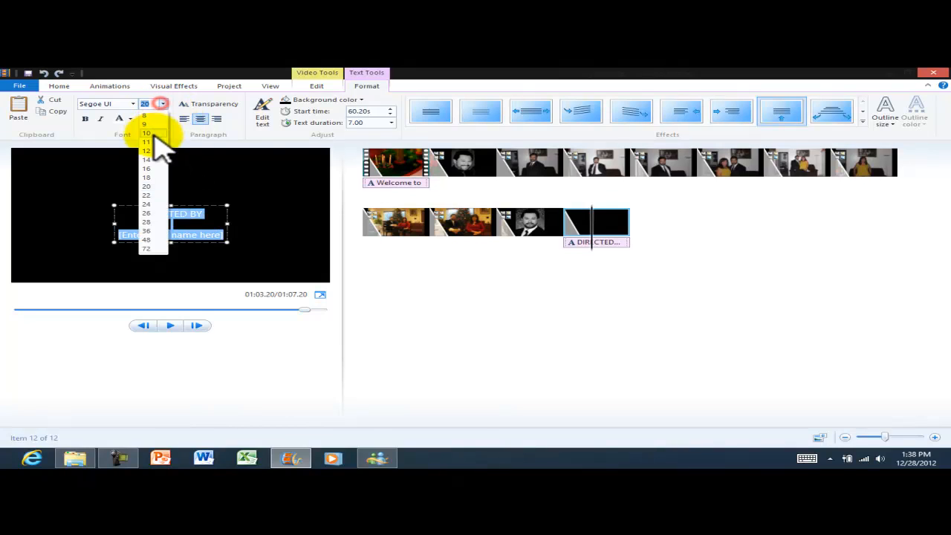
pyautogui.click(148, 231)
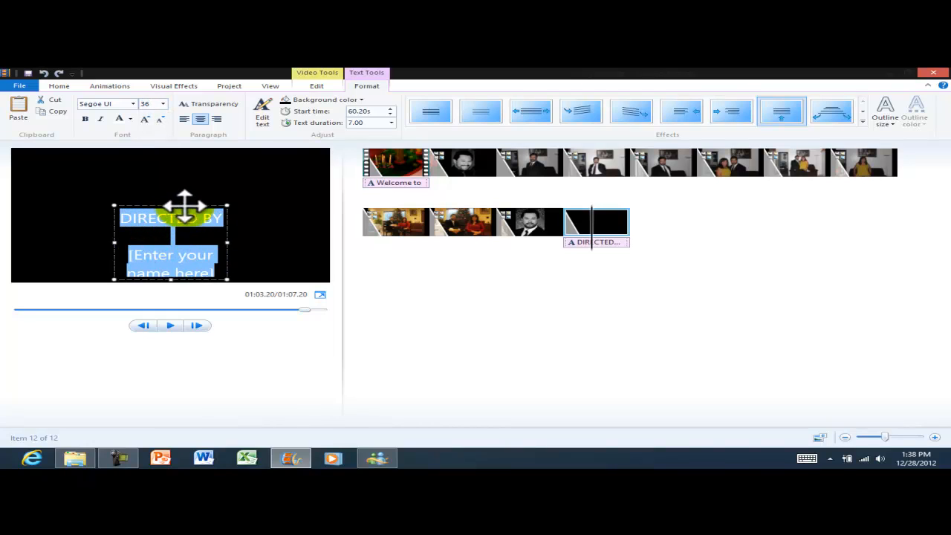
pyautogui.click(318, 219)
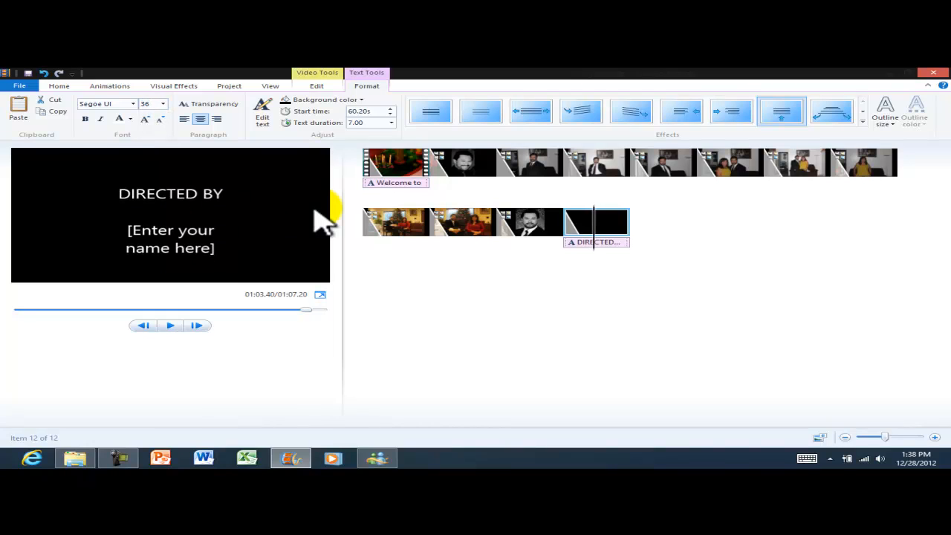
# Replace the DIRECTED BY credits text with 'Thank You for Watching'.
pyautogui.click(271, 133)
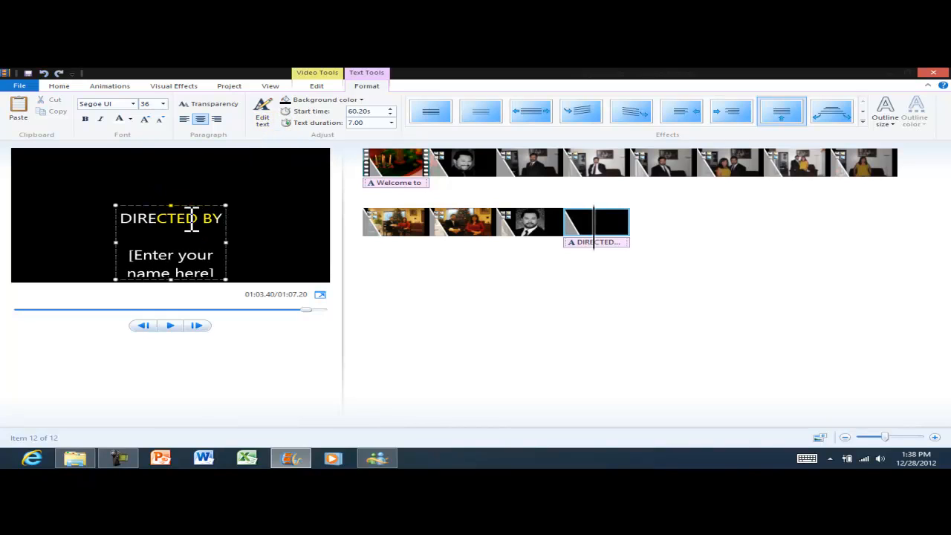
pyautogui.doubleClick(191, 218)
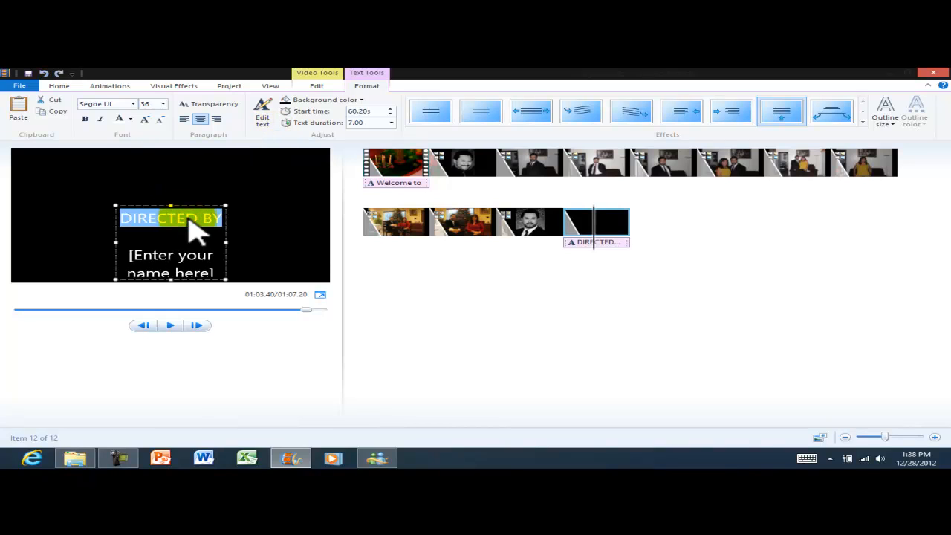
pyautogui.press('Delete')
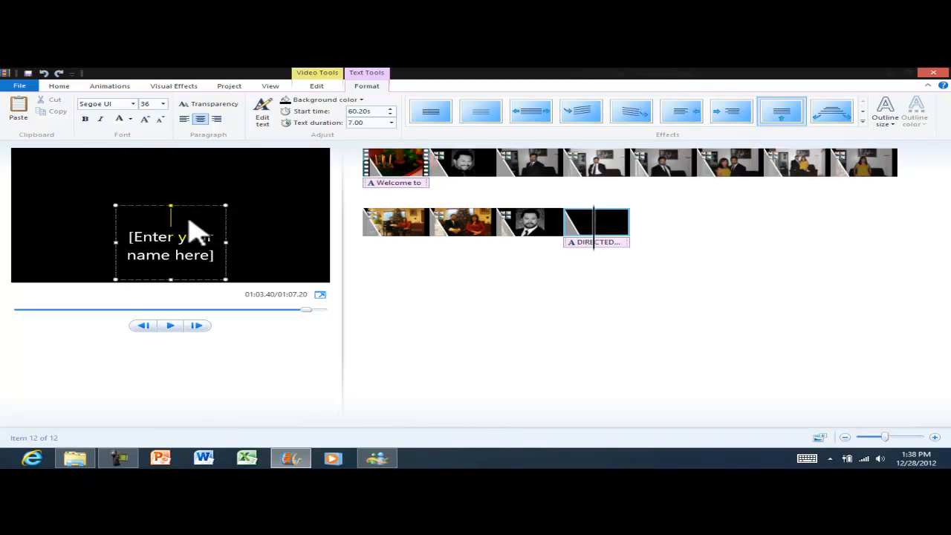
pyautogui.press('Delete')
pyautogui.press('Delete')
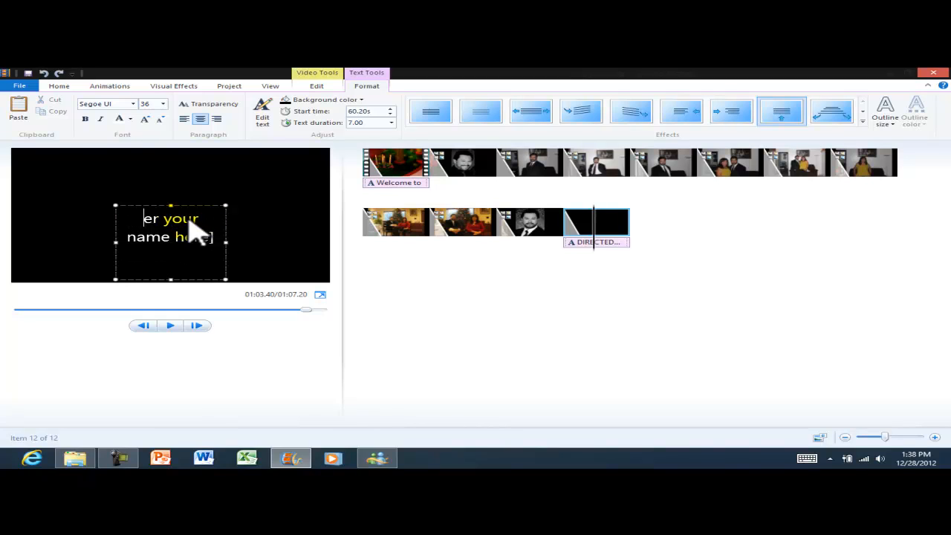
pyautogui.press('Delete')
pyautogui.press('Delete')
pyautogui.press('Delete')
pyautogui.press('Delete')
pyautogui.press('Delete')
pyautogui.press('Delete')
pyautogui.press('Delete')
pyautogui.press('Delete')
pyautogui.press('Delete')
pyautogui.press('Delete')
pyautogui.press('Delete')
pyautogui.press('Delete')
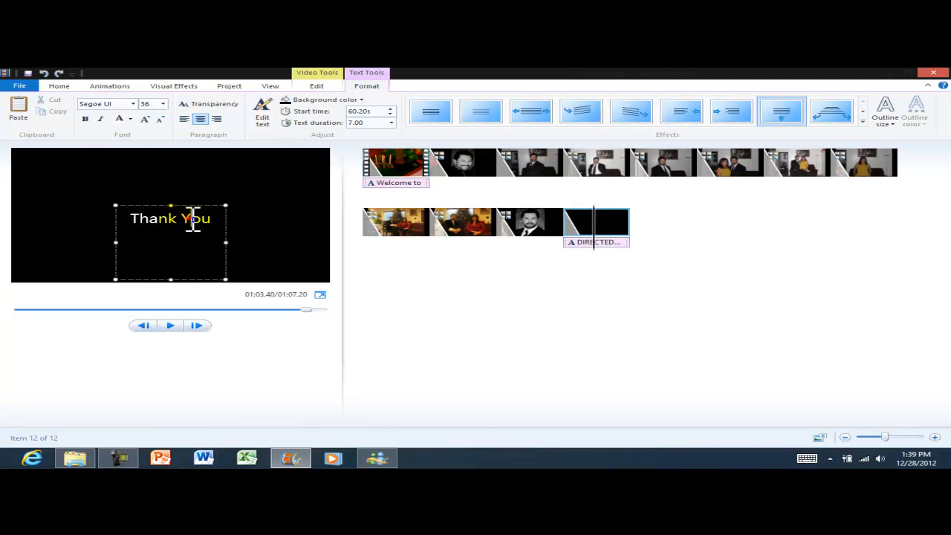
pyautogui.write('for')
pyautogui.press('Return')
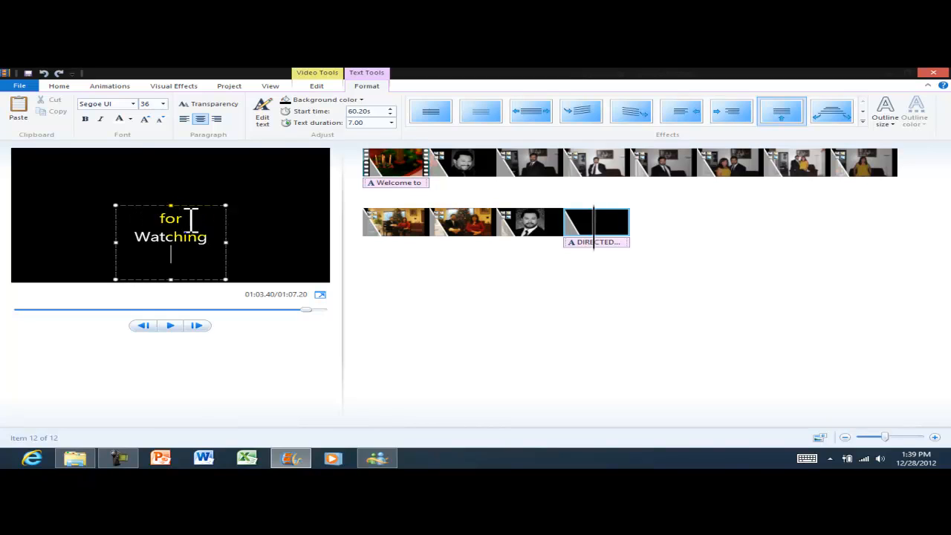
# Enlarge the text box on all sides and add the director's name on a new line.
pyautogui.moveTo(168, 200); pyautogui.dragTo(176, 159)
pyautogui.moveTo(226, 222); pyautogui.dragTo(264, 222)
pyautogui.moveTo(114, 223); pyautogui.dragTo(69, 220)
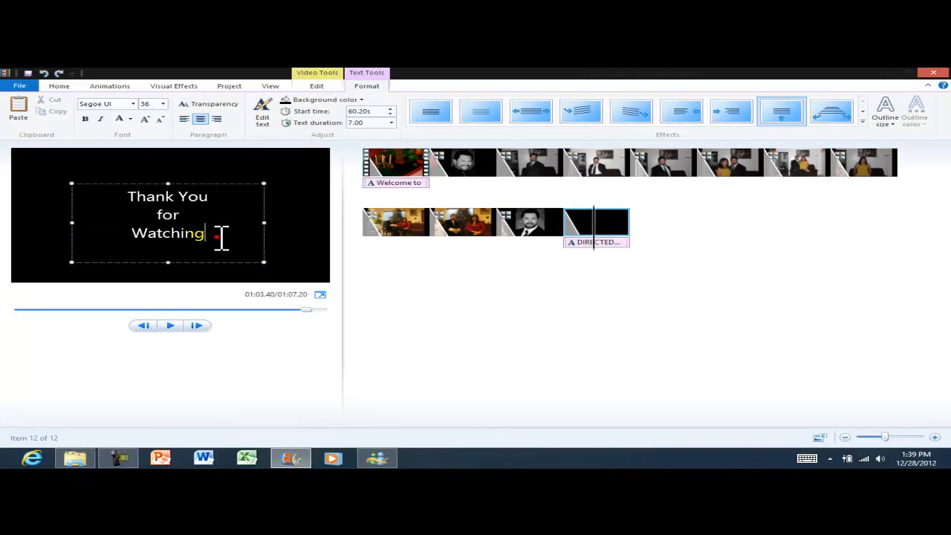
pyautogui.press('Return')
pyautogui.press('Return')
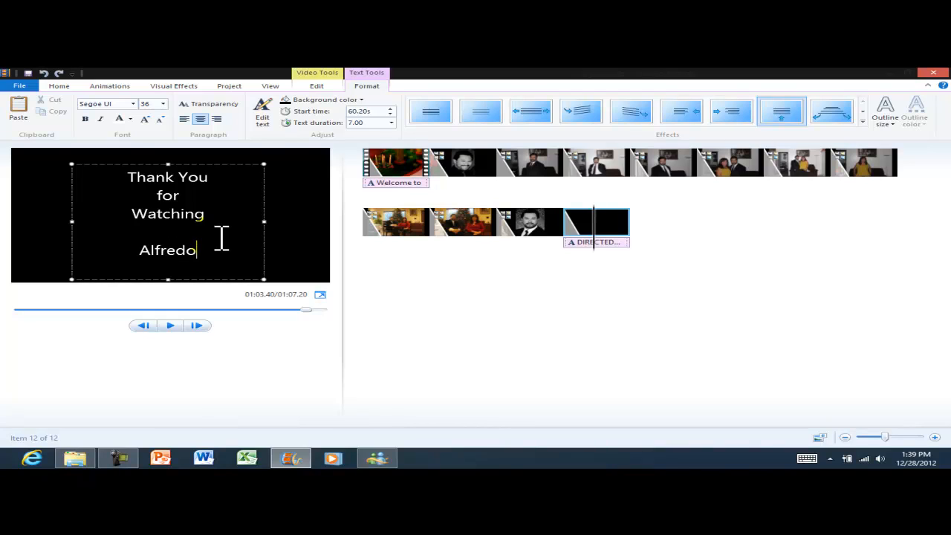
pyautogui.click(309, 195)
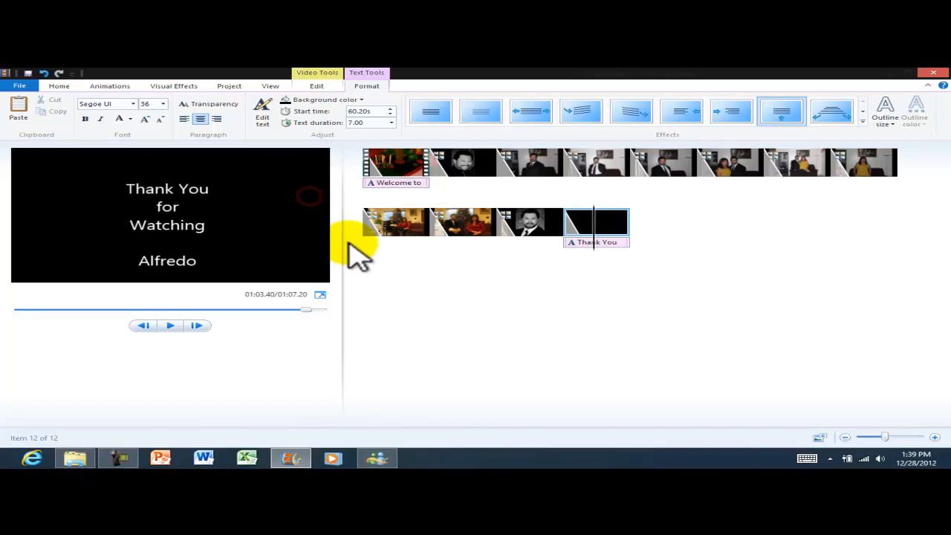
# Change the Thank You title background from red to a custom dark navy and preview it.
pyautogui.click(351, 102)
pyautogui.click(264, 192)
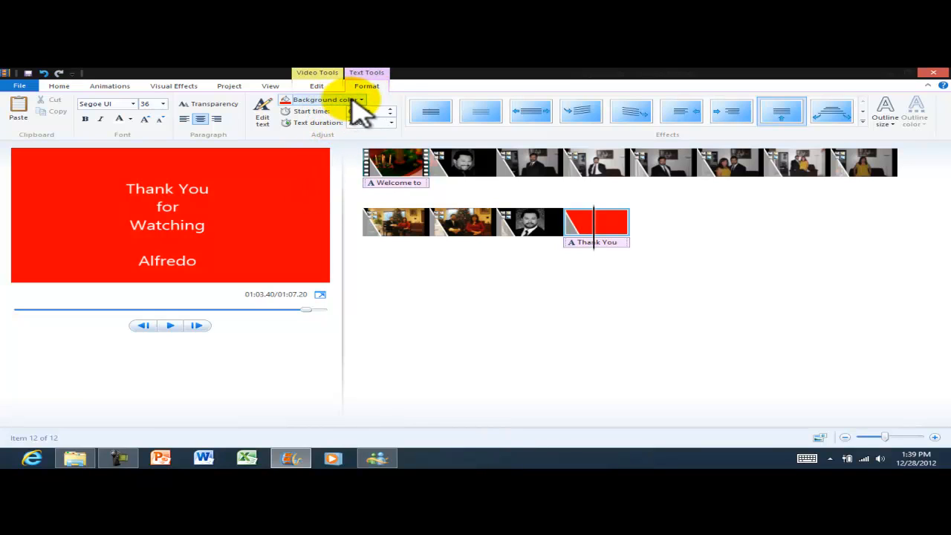
pyautogui.click(352, 101)
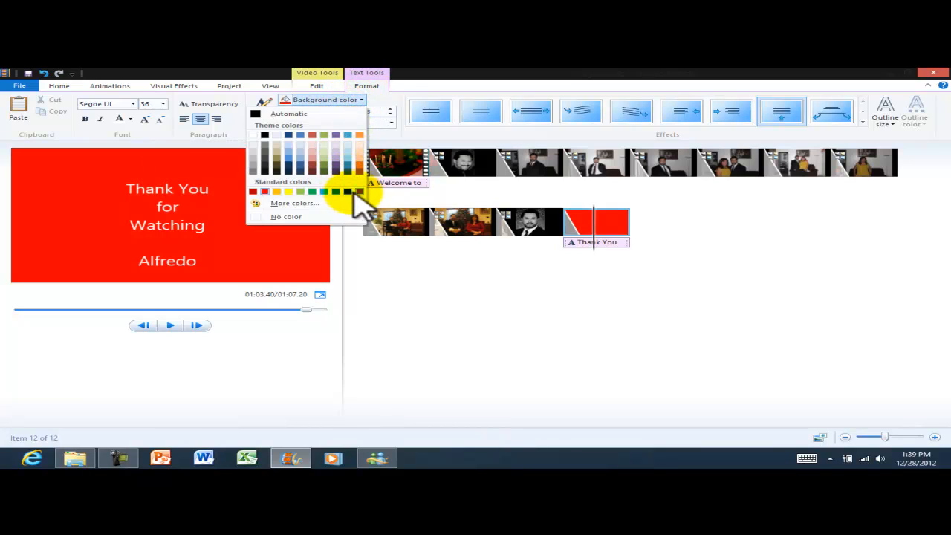
pyautogui.click(294, 203)
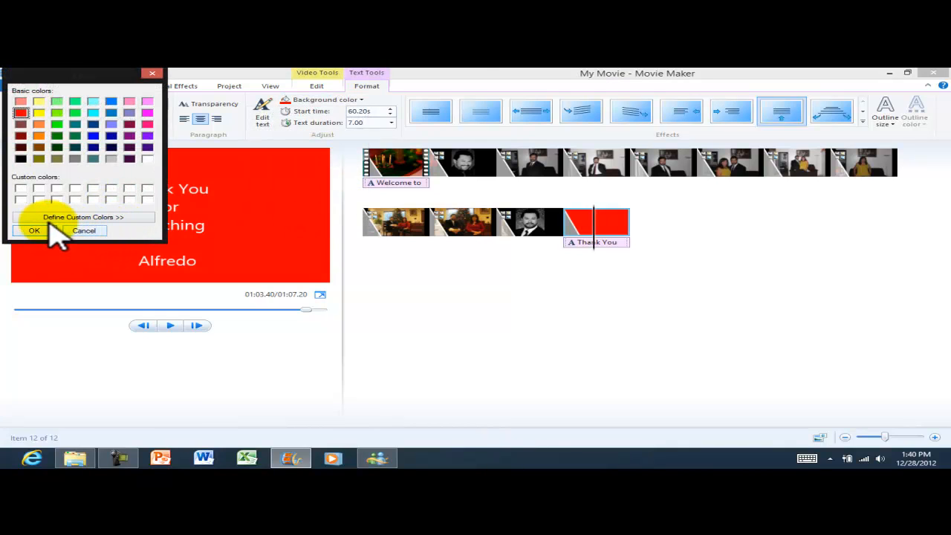
pyautogui.click(46, 218)
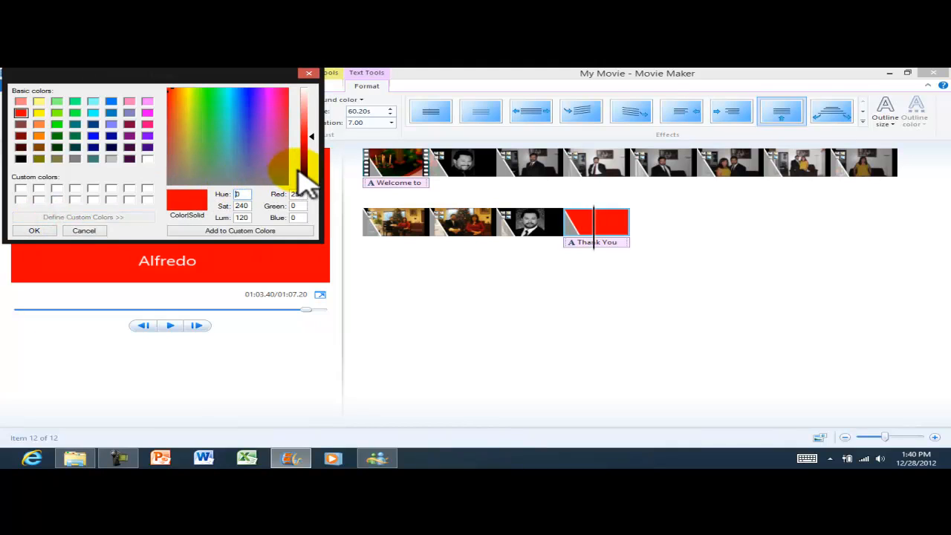
pyautogui.click(247, 95)
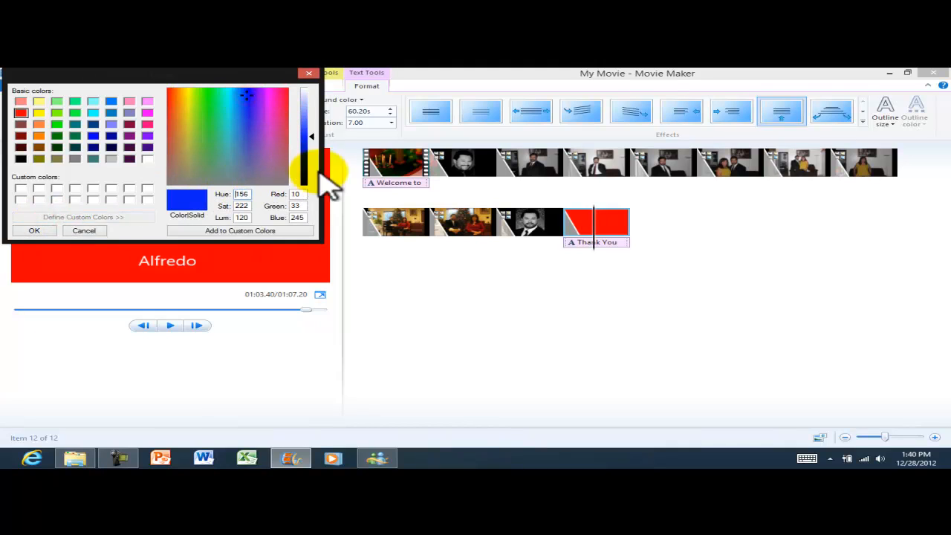
pyautogui.moveTo(312, 136); pyautogui.dragTo(312, 171)
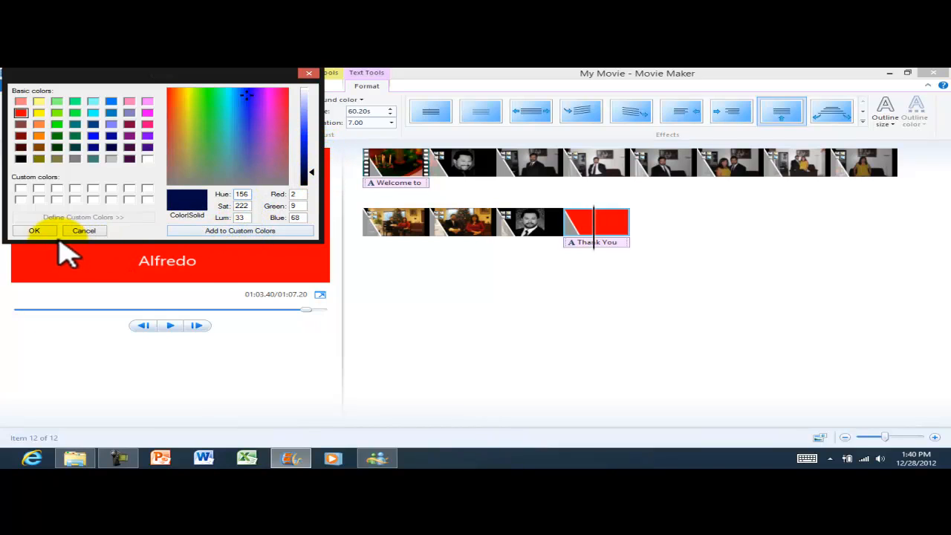
pyautogui.click(31, 230)
pyautogui.click(175, 324)
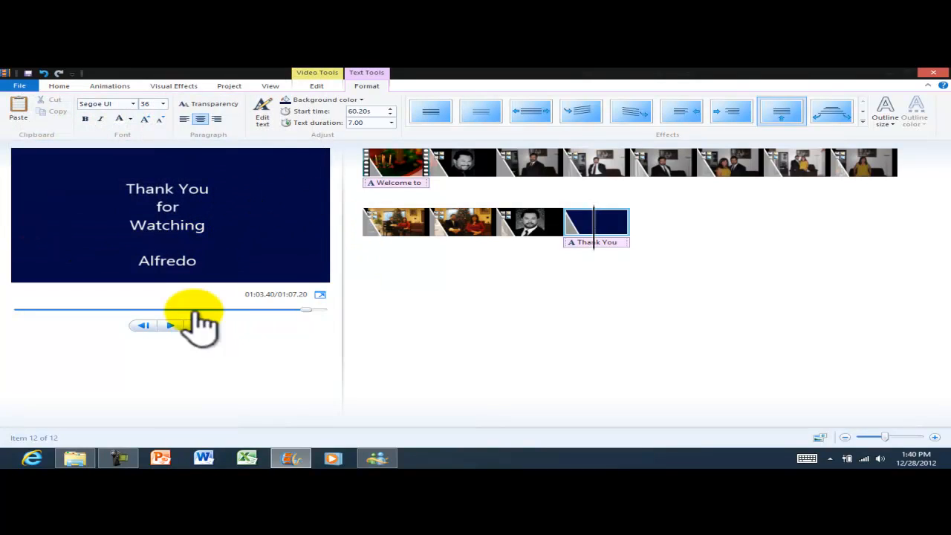
# Preview the movie from the man's portrait clip near the end.
pyautogui.click(526, 221)
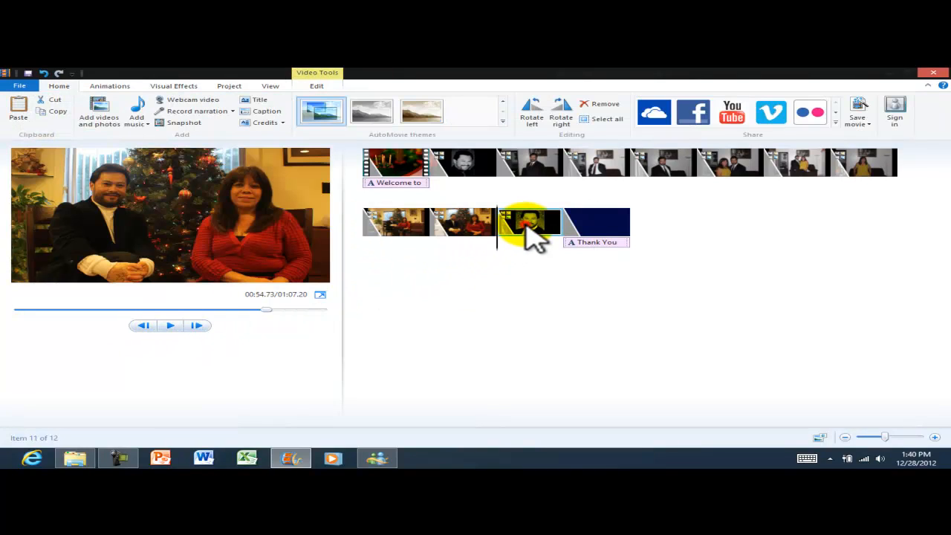
pyautogui.click(170, 325)
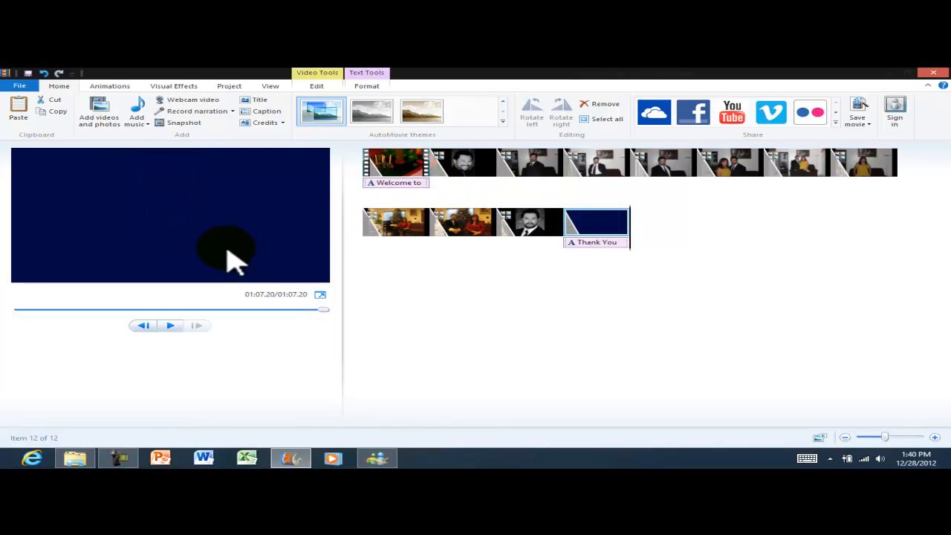
pyautogui.click(526, 227)
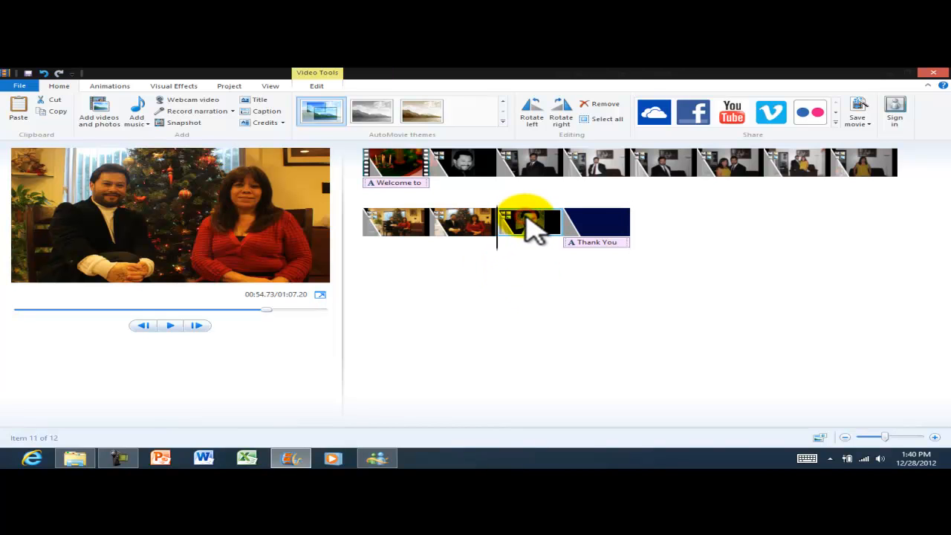
pyautogui.click(171, 326)
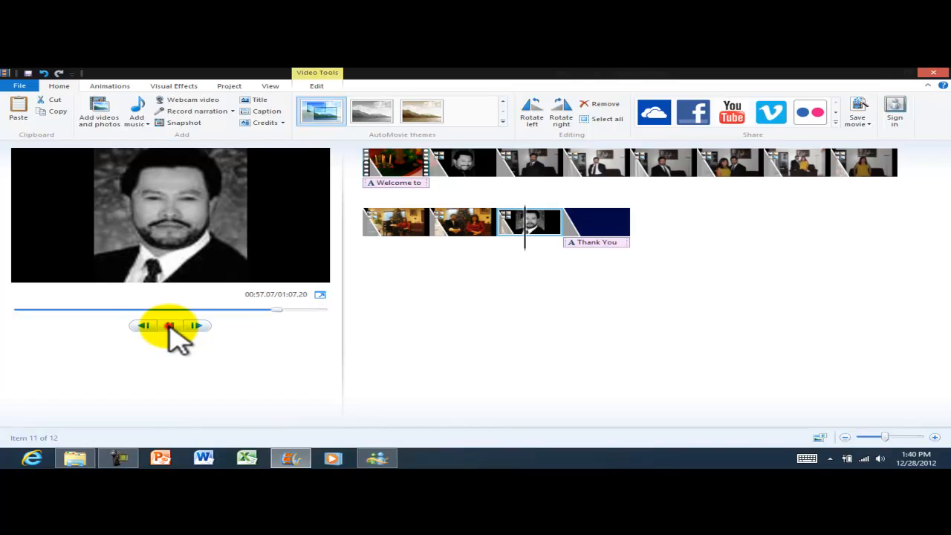
pyautogui.click(170, 325)
# Cut the portrait clip and paste it after the second clip in the top row.
pyautogui.click(463, 175)
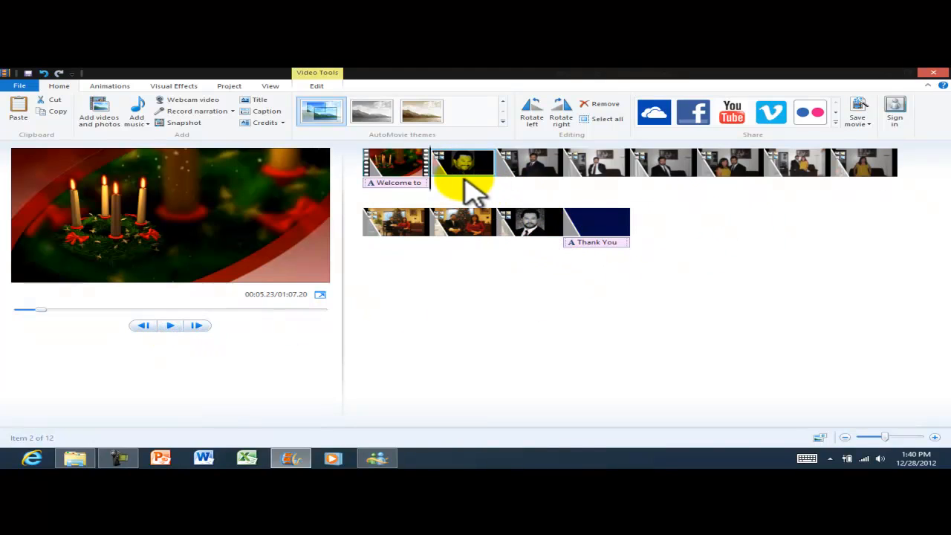
pyautogui.click(520, 226)
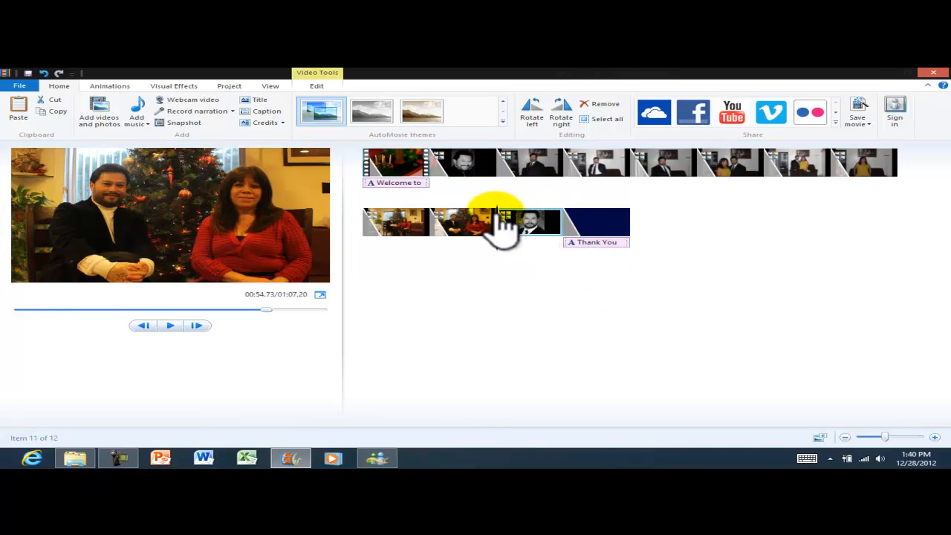
pyautogui.press('Delete')
pyautogui.click(466, 177)
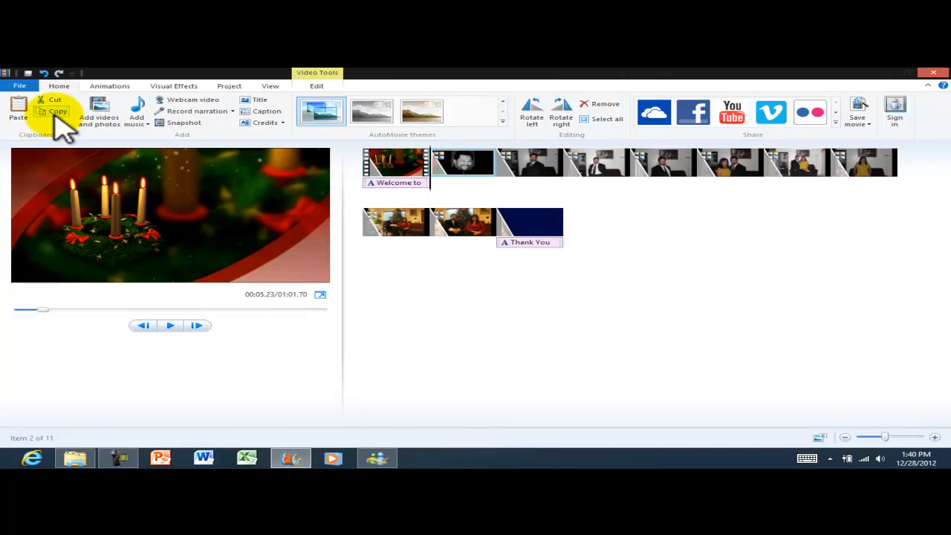
pyautogui.click(17, 103)
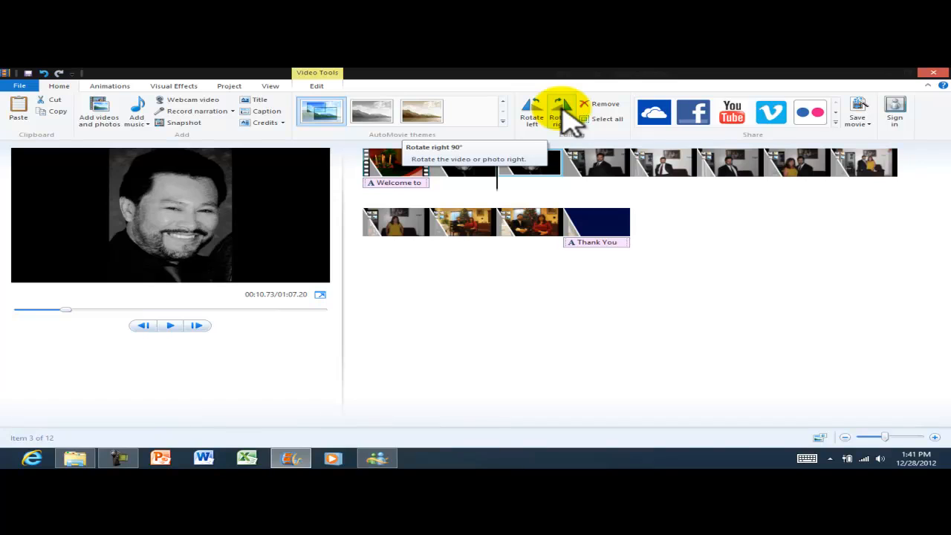
# Rotate the portrait clip two quarter turns clockwise.
pyautogui.click(569, 117)
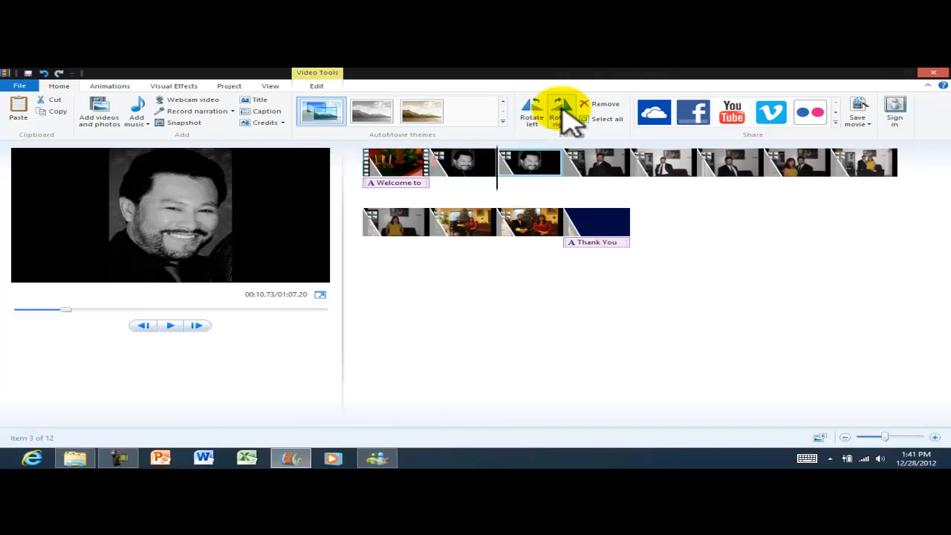
pyautogui.doubleClick(533, 172)
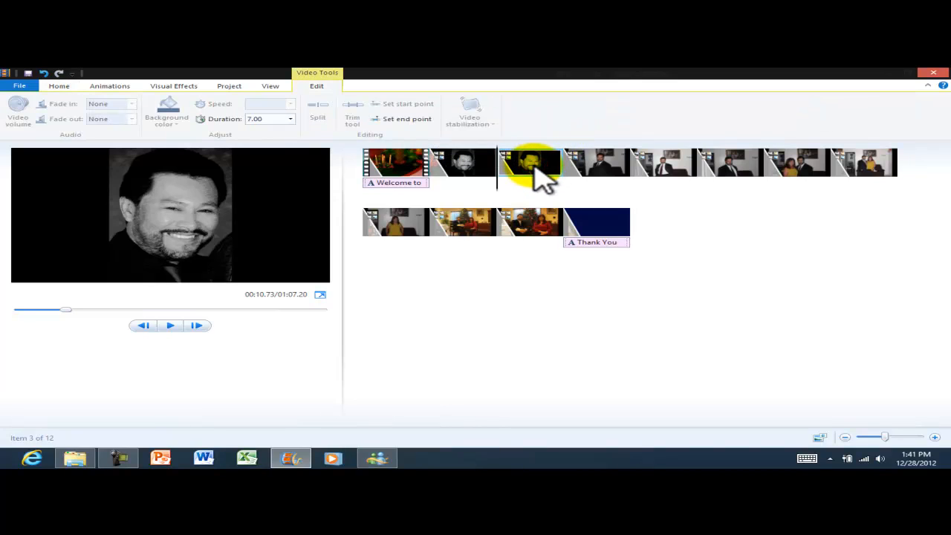
pyautogui.rightClick(535, 166)
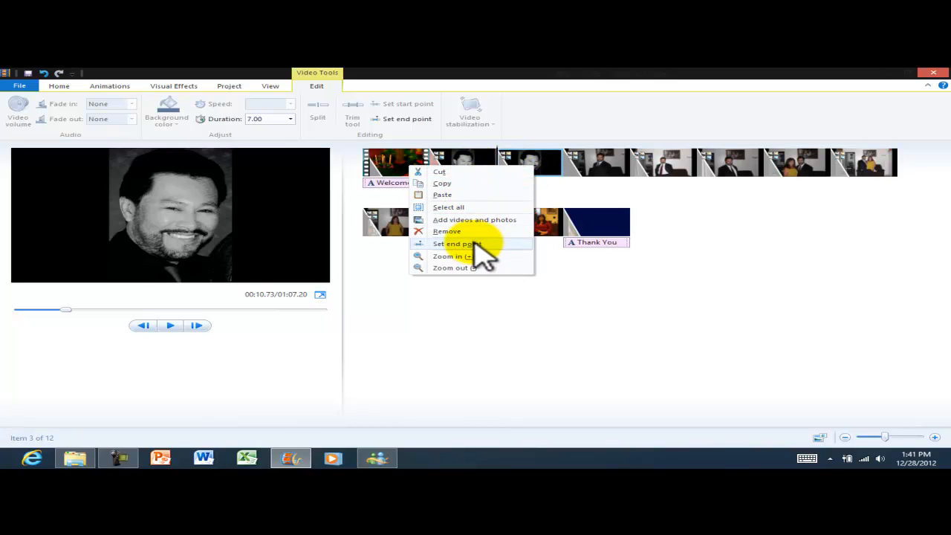
pyautogui.click(532, 153)
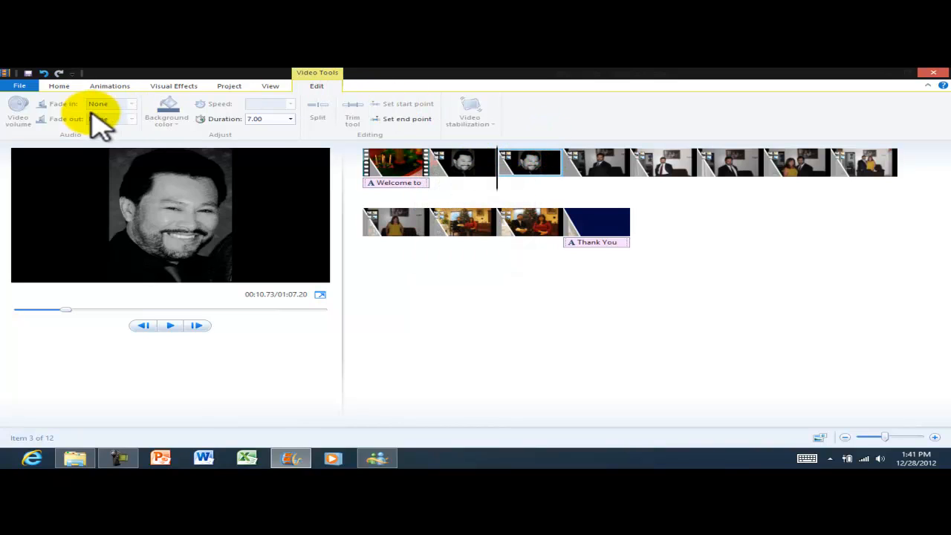
pyautogui.click(58, 86)
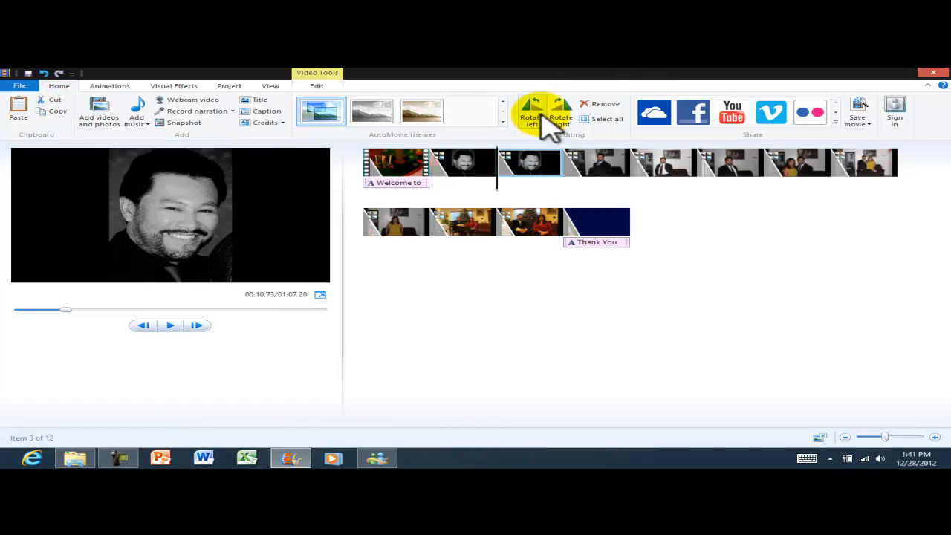
pyautogui.click(562, 113)
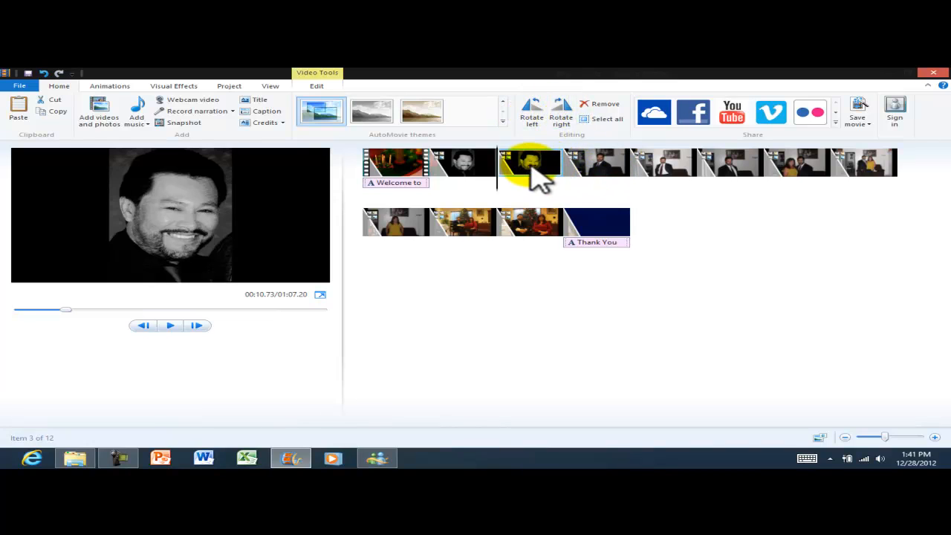
# Move the portrait clip back before Thank You and rotate it until upright.
pyautogui.moveTo(529, 164); pyautogui.dragTo(566, 223)
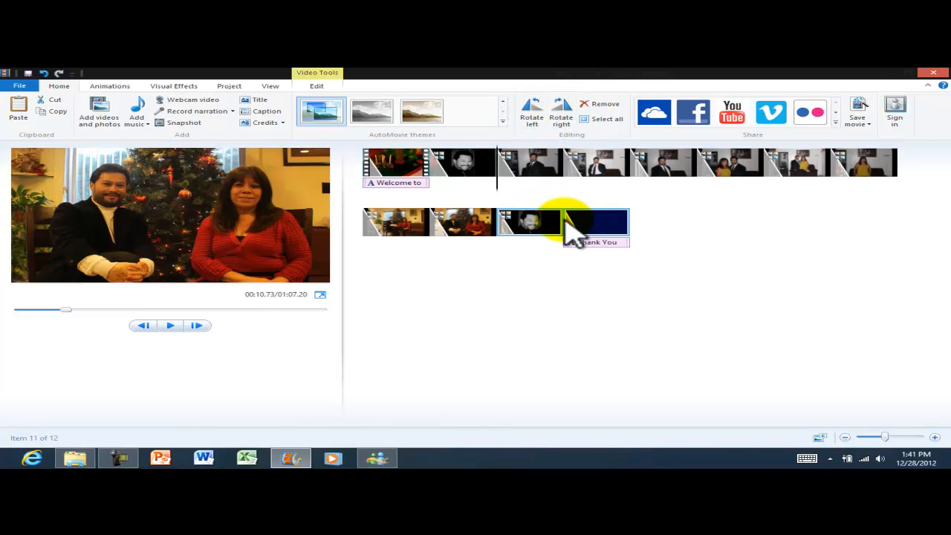
pyautogui.click(169, 325)
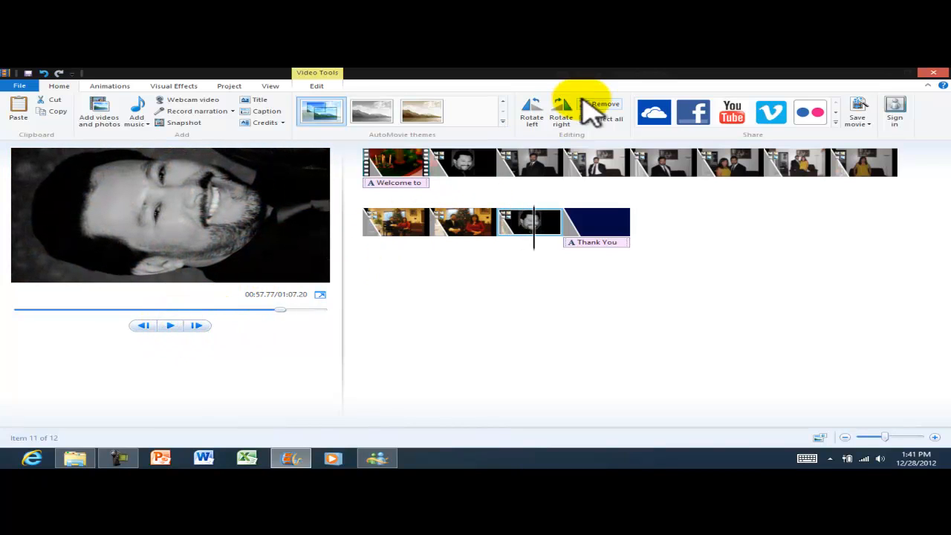
pyautogui.click(561, 111)
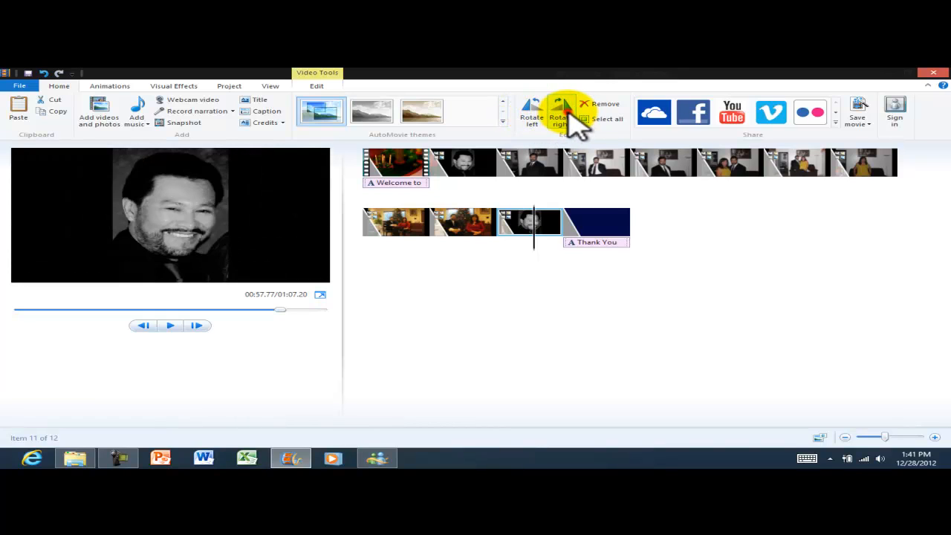
pyautogui.click(569, 117)
pyautogui.click(568, 117)
pyautogui.click(568, 117)
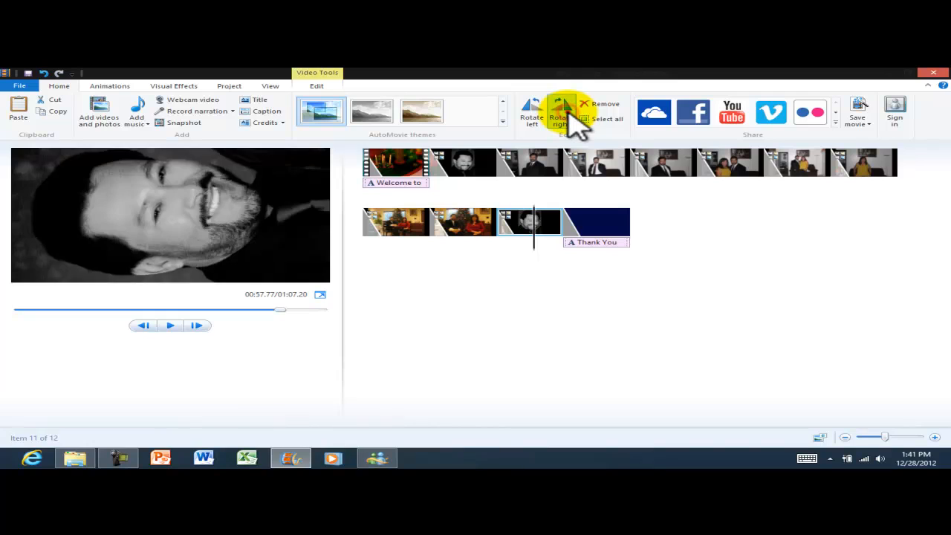
pyautogui.click(568, 118)
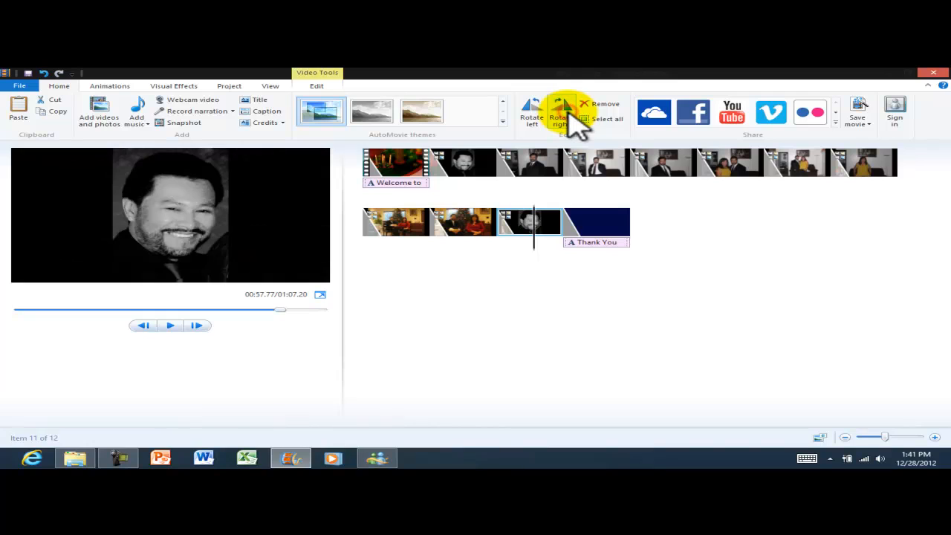
pyautogui.click(688, 299)
pyautogui.click(111, 86)
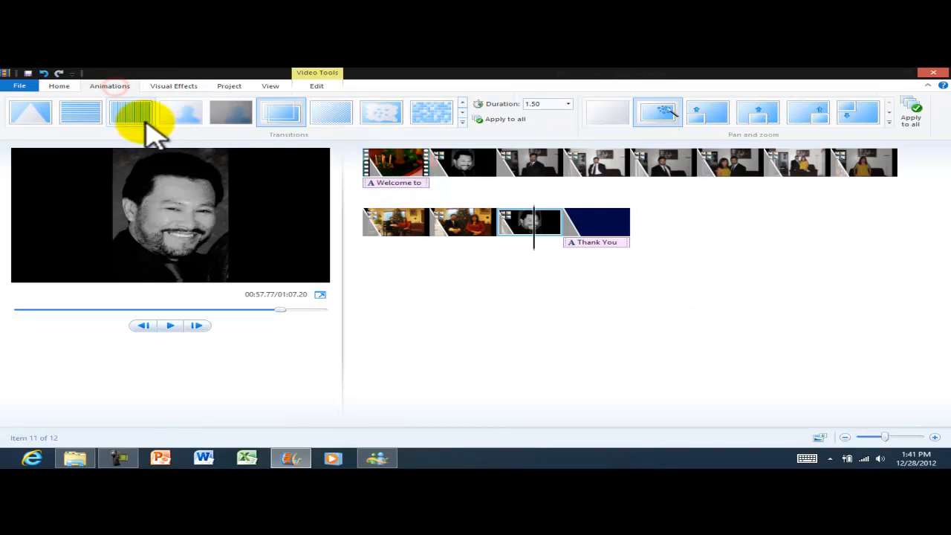
# Pick a 1.50-second dissolve transition, apply it to all clips, and preview the movie.
pyautogui.click(61, 86)
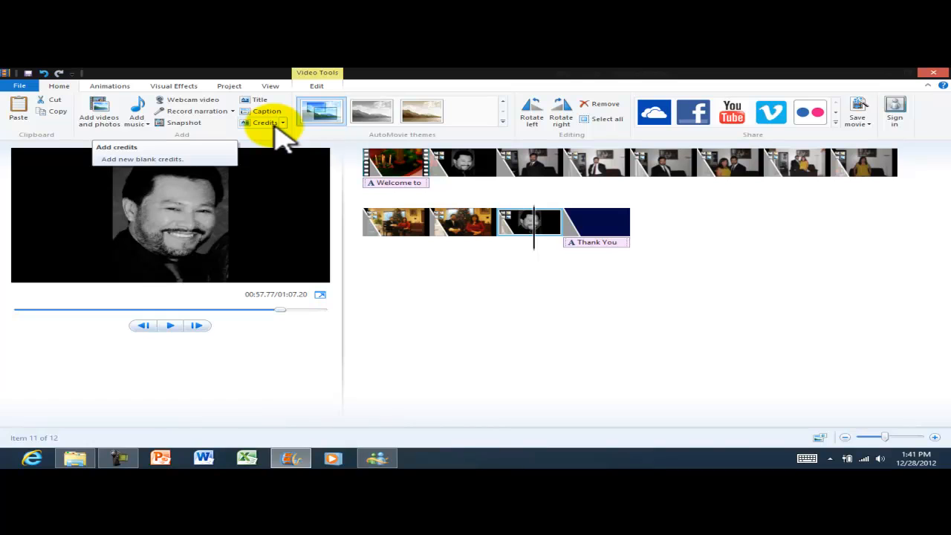
pyautogui.click(110, 88)
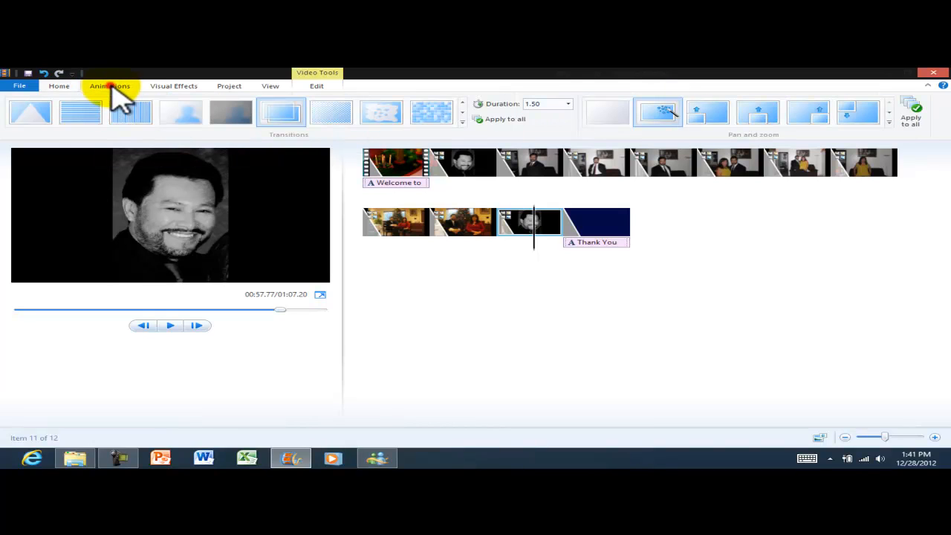
pyautogui.click(446, 172)
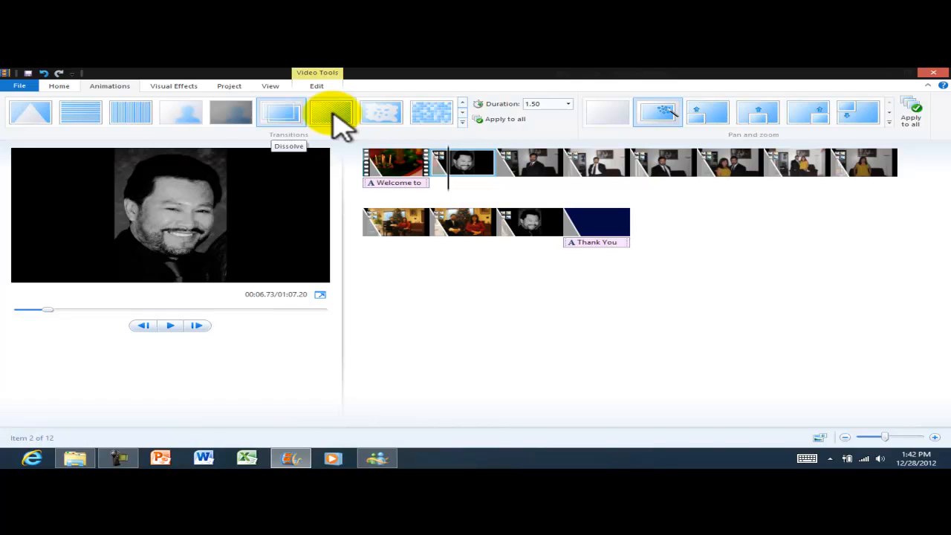
pyautogui.click(385, 120)
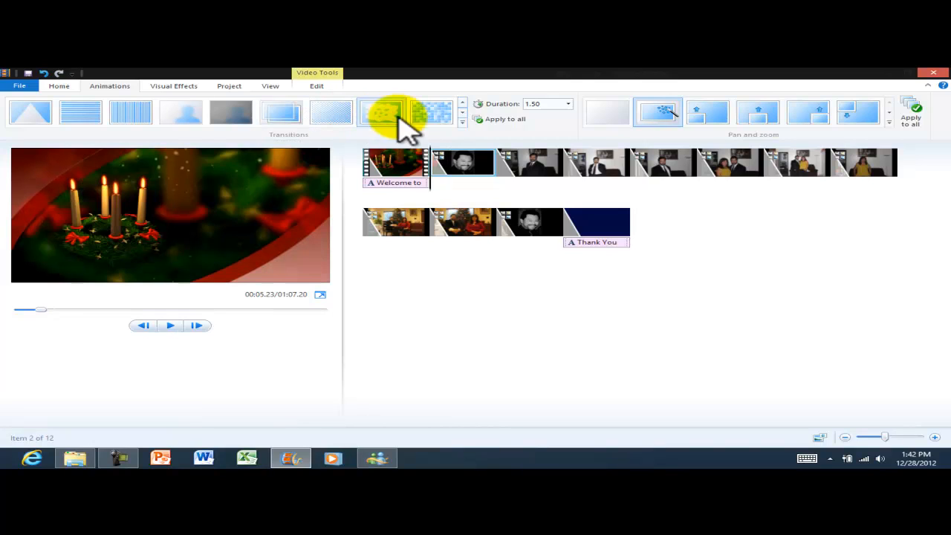
pyautogui.click(500, 122)
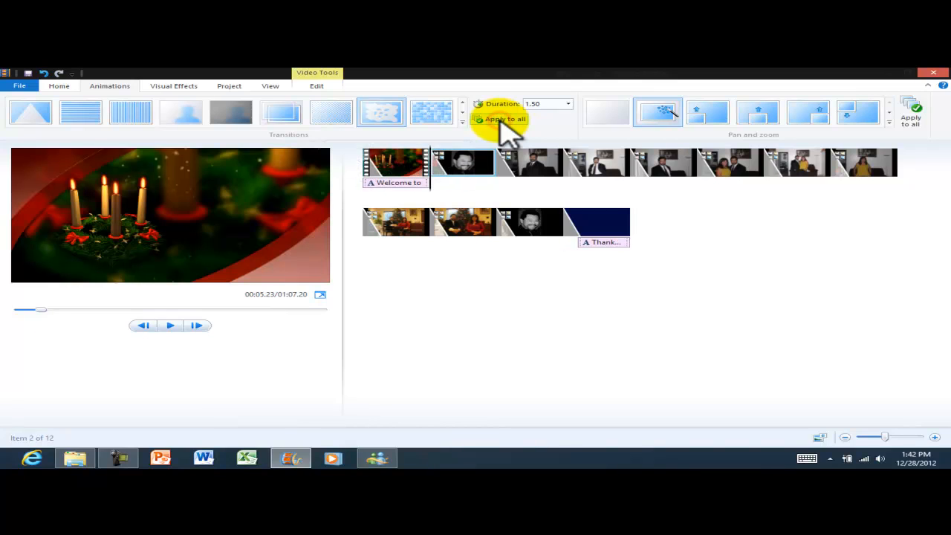
pyautogui.click(170, 326)
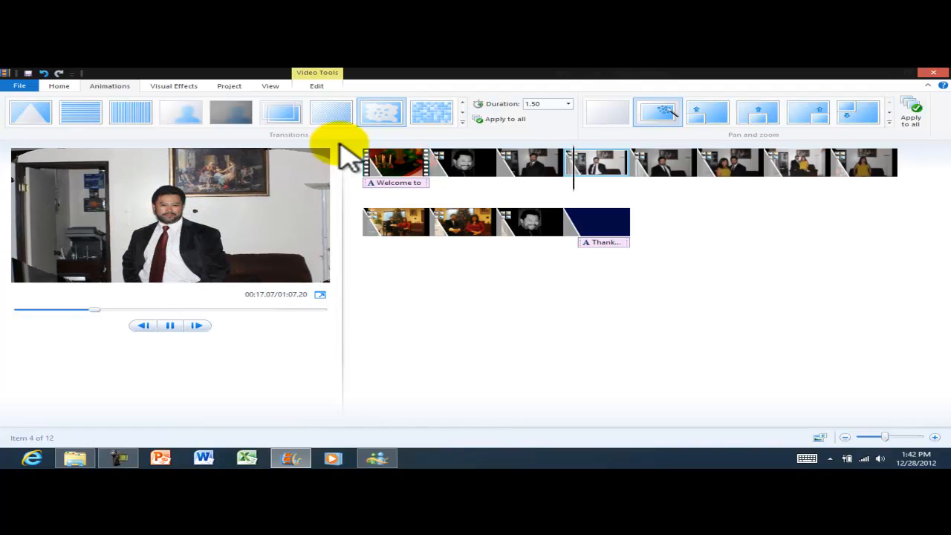
pyautogui.click(170, 326)
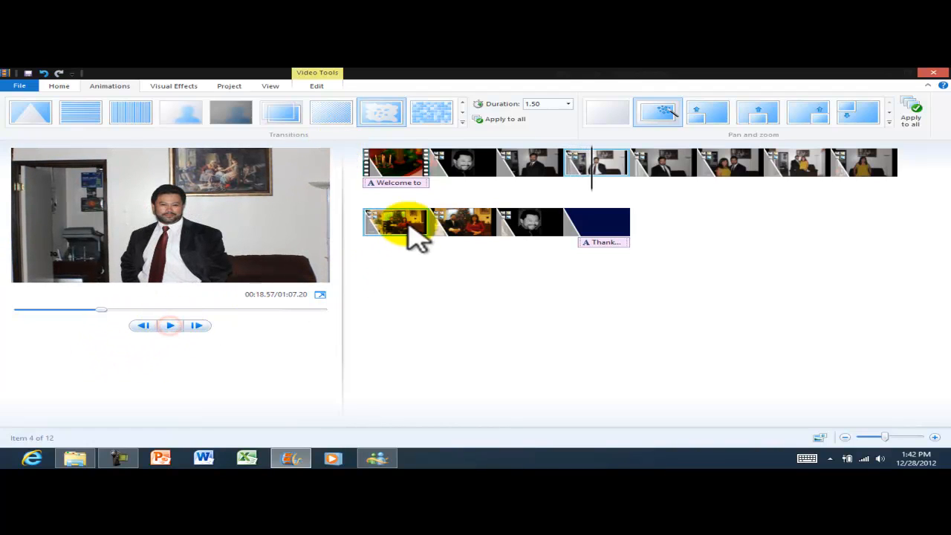
# Browse the visual effects gallery and apply a Motions and Fades effect, then view project settings.
pyautogui.click(173, 87)
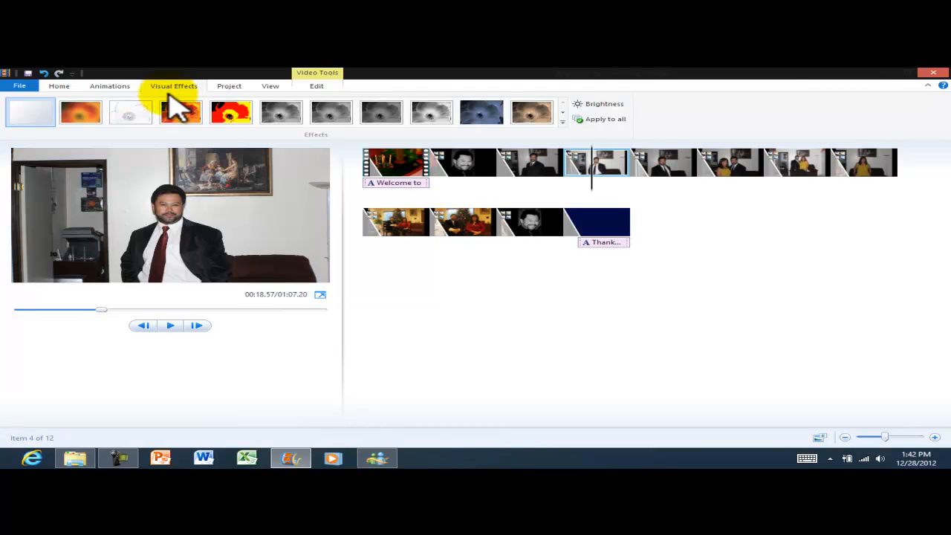
pyautogui.click(754, 269)
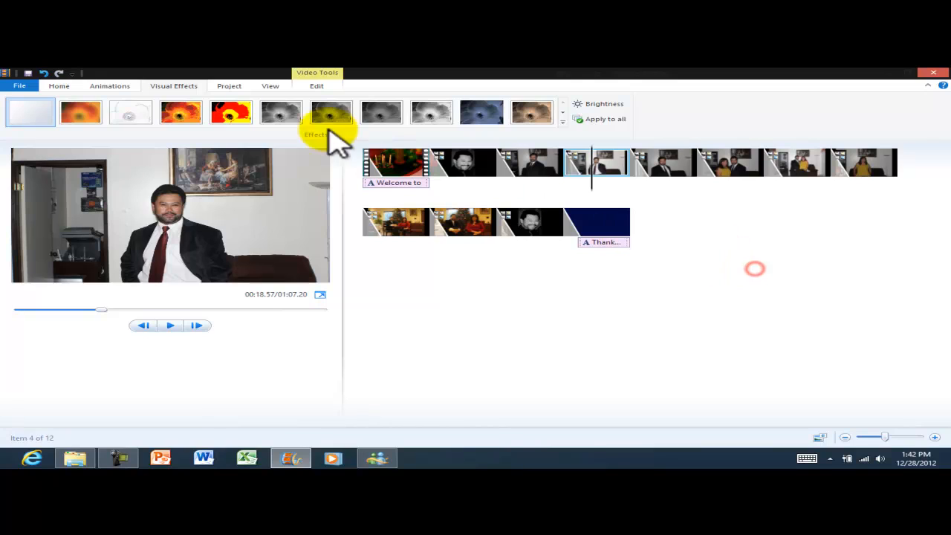
pyautogui.click(562, 118)
pyautogui.moveTo(564, 124); pyautogui.dragTo(570, 162)
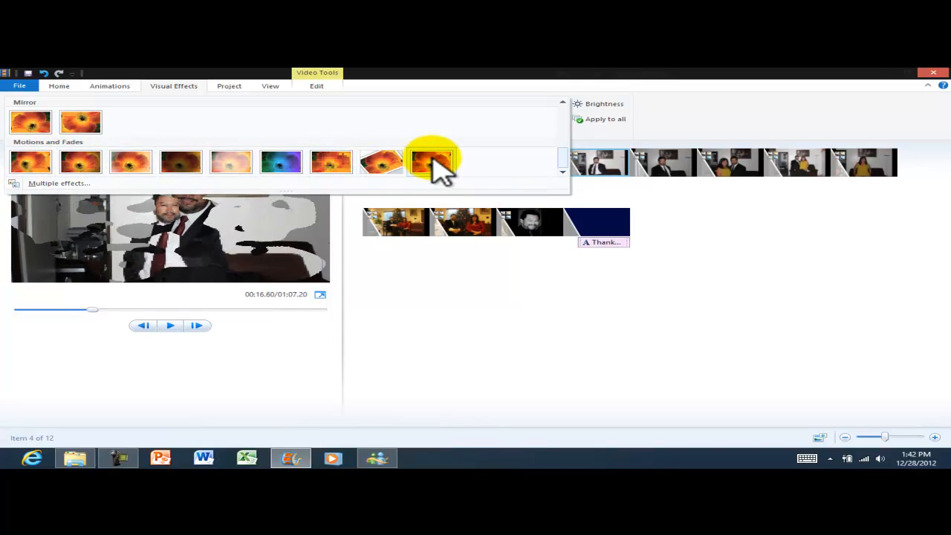
pyautogui.click(747, 215)
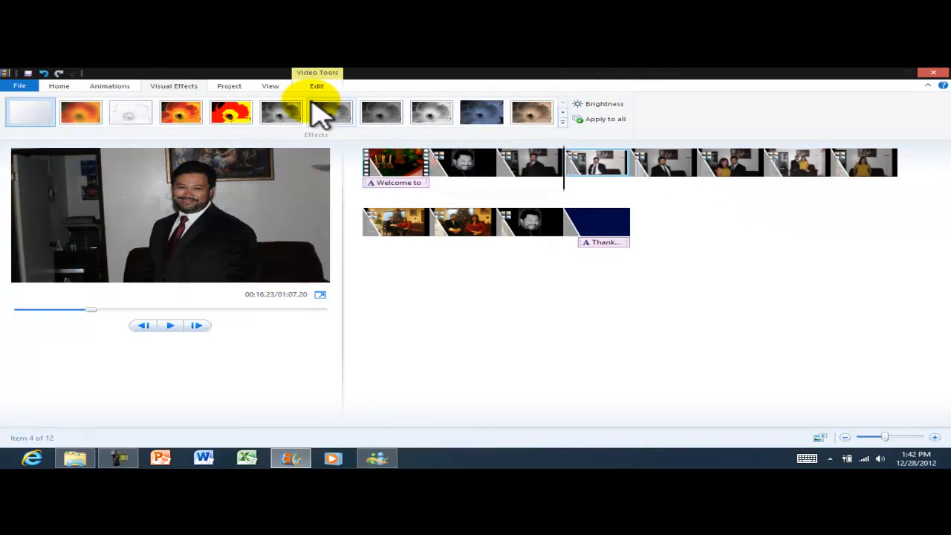
pyautogui.click(230, 88)
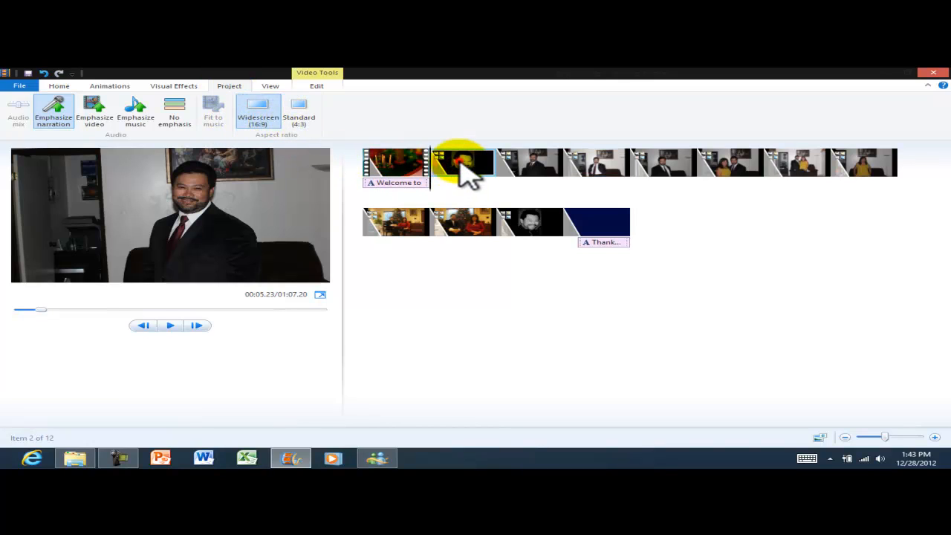
# Try the Standard 4:3 aspect ratio, then return the movie to Widescreen 16:9.
pyautogui.click(456, 168)
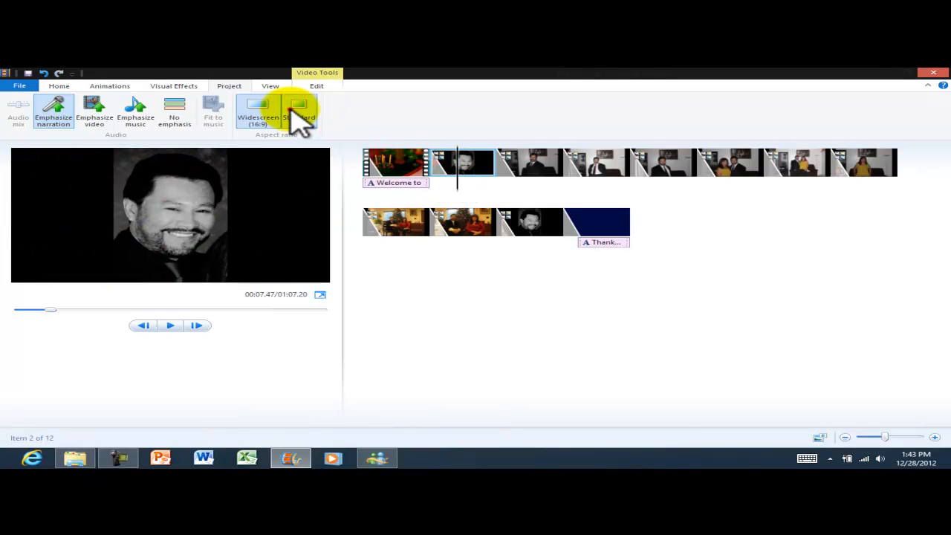
pyautogui.click(299, 119)
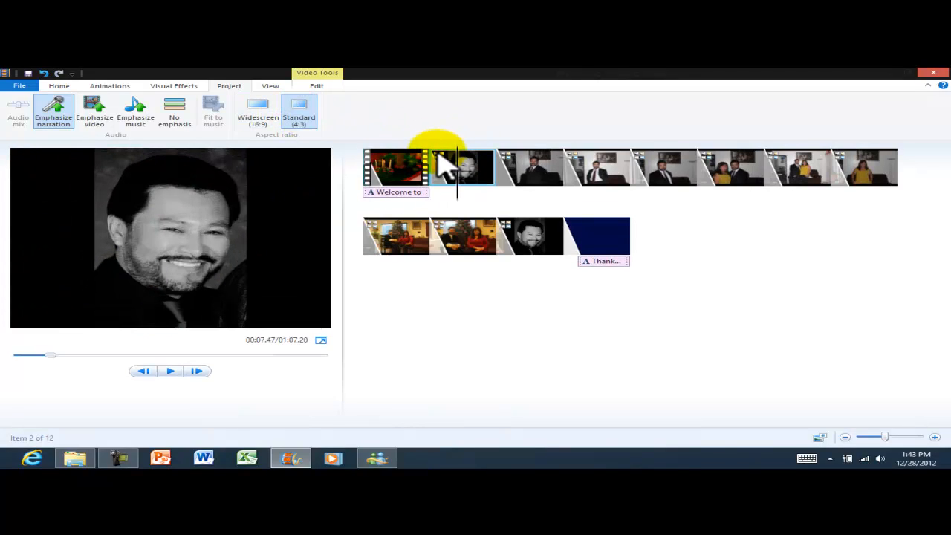
pyautogui.click(258, 113)
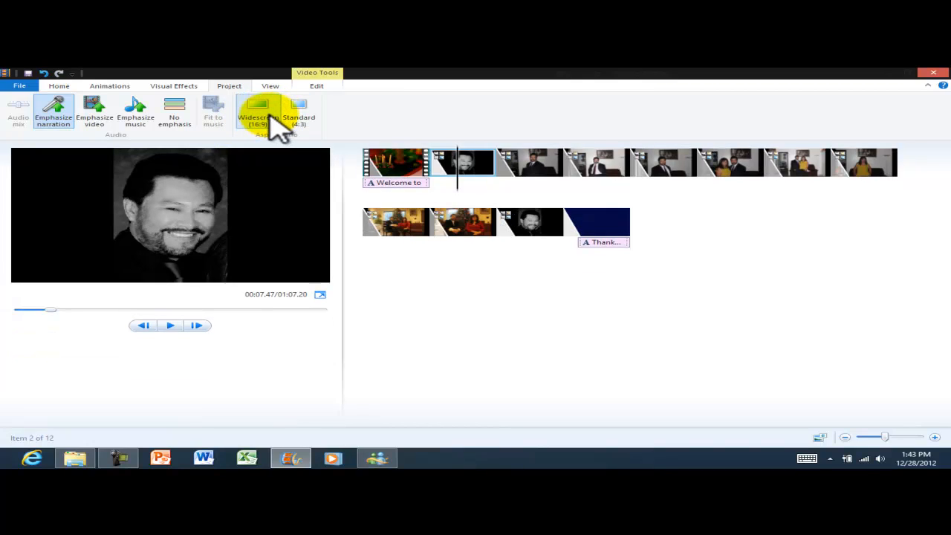
# Look over the timeline viewing and clip editing options on the View and Edit tabs.
pyautogui.click(271, 86)
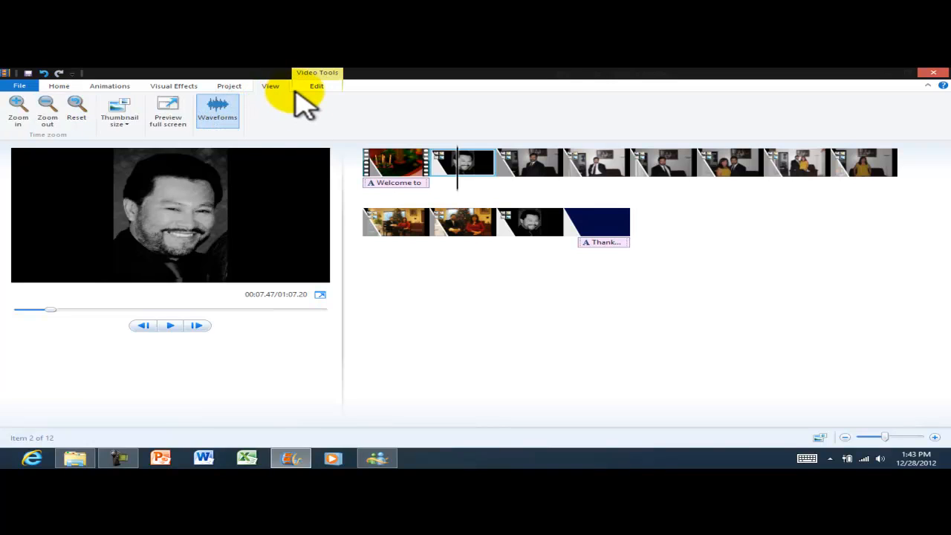
pyautogui.click(312, 87)
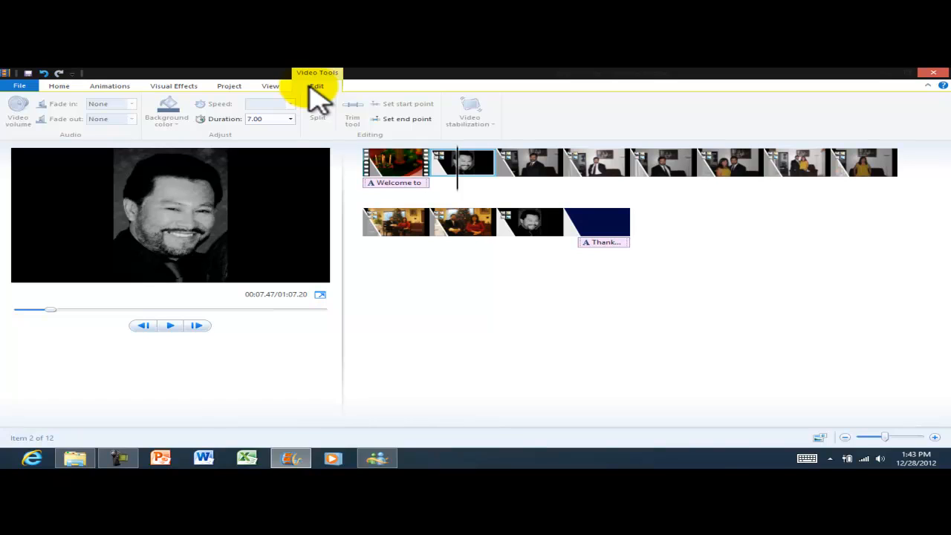
pyautogui.click(270, 86)
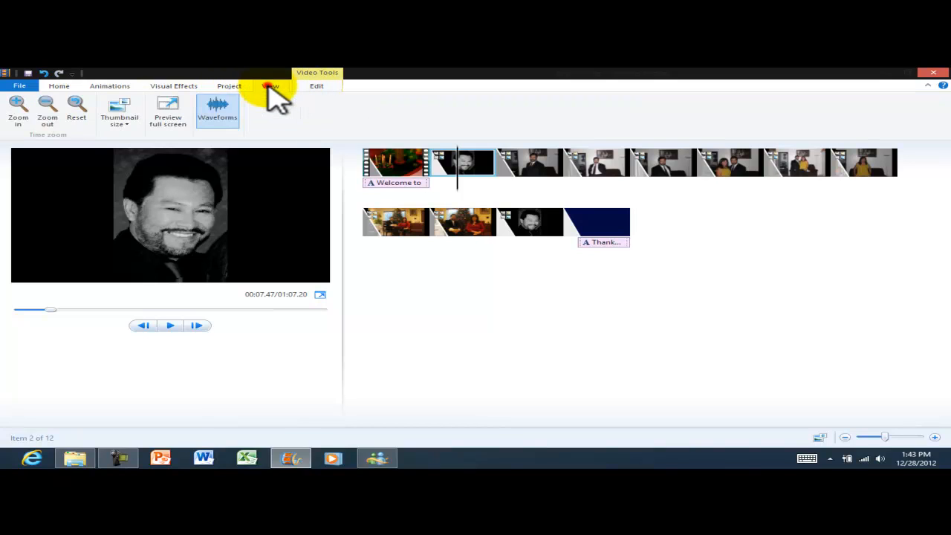
pyautogui.click(229, 87)
pyautogui.click(178, 87)
# Expand the Pan and zoom gallery to review its effects, closing it unchanged.
pyautogui.click(110, 87)
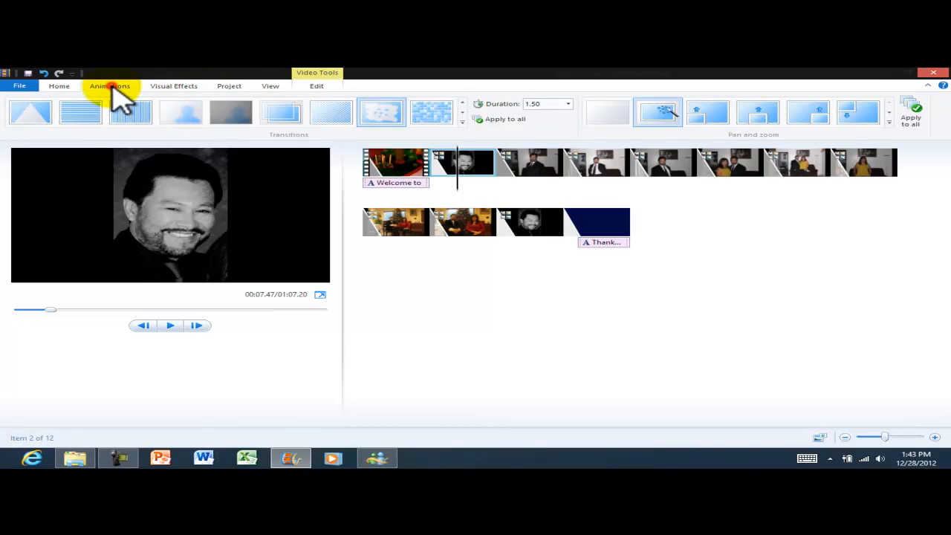
pyautogui.click(61, 86)
pyautogui.click(104, 88)
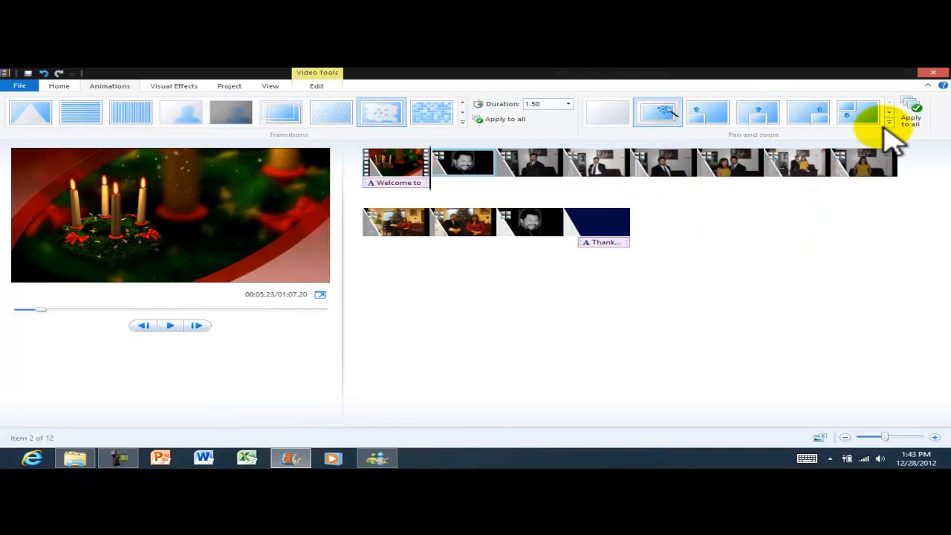
pyautogui.click(889, 124)
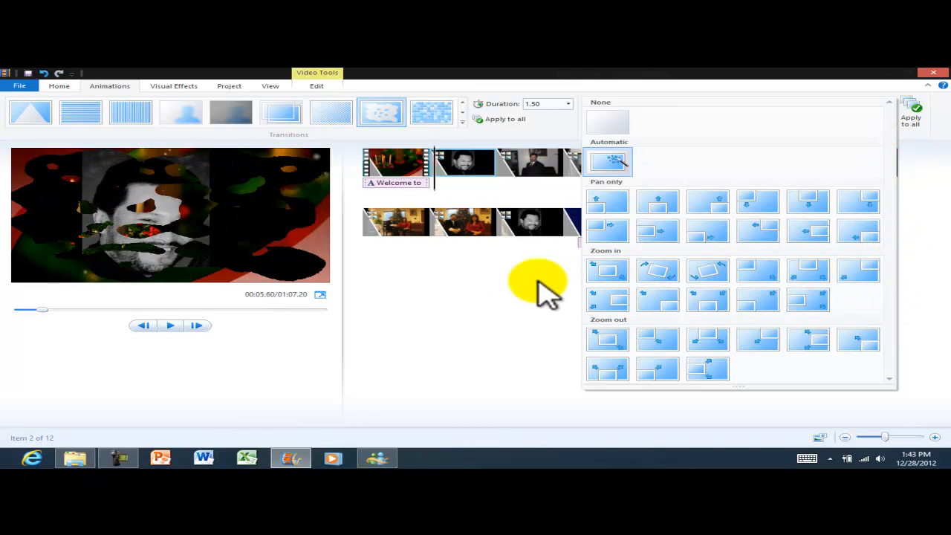
pyautogui.click(484, 288)
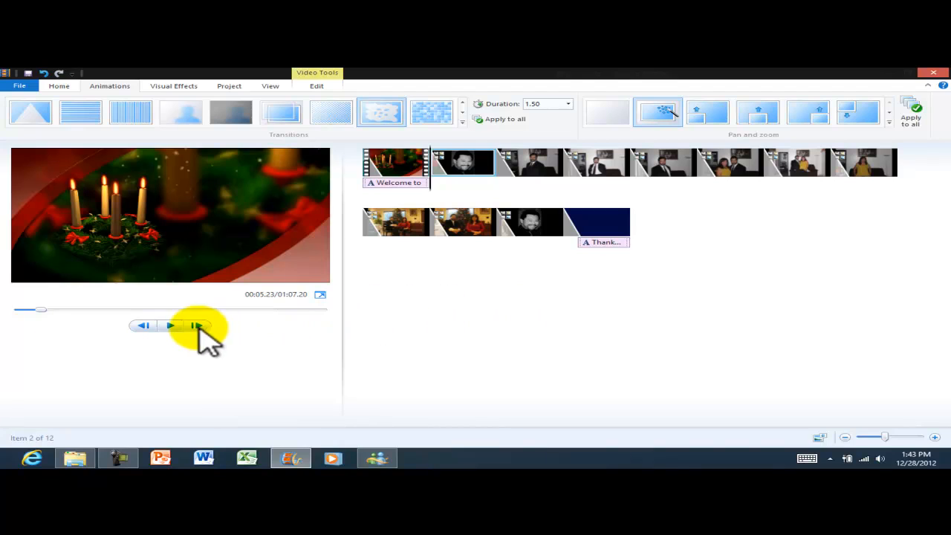
# Play the movie preview, then resume playback from the second row's first clip.
pyautogui.click(170, 326)
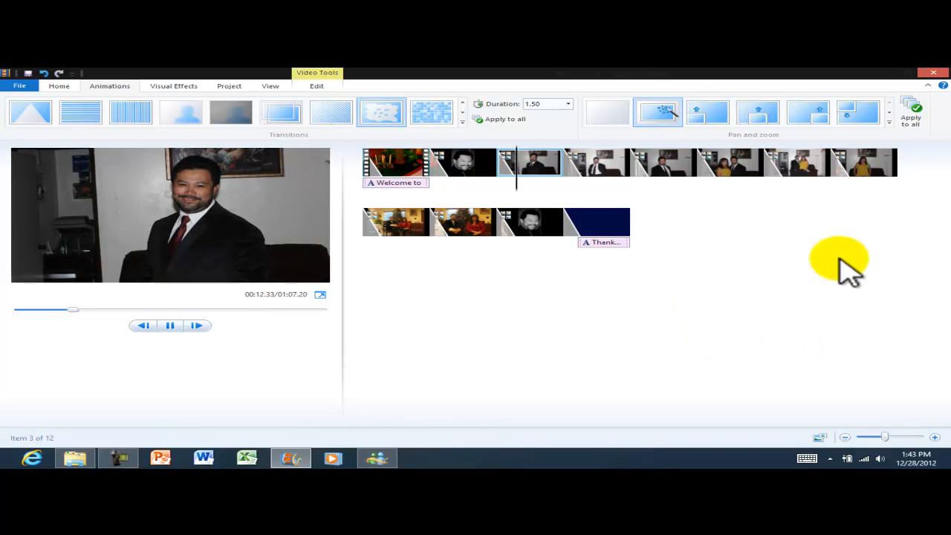
pyautogui.click(401, 223)
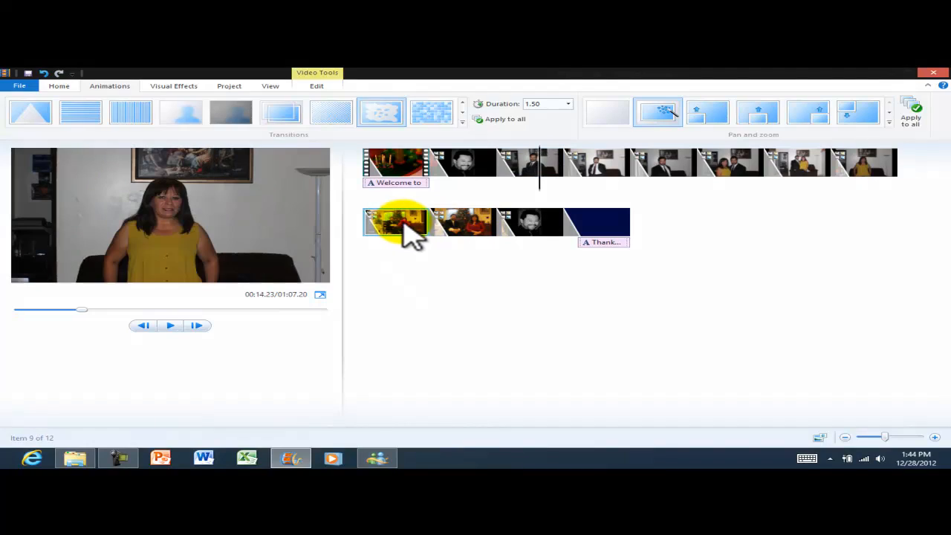
pyautogui.click(169, 326)
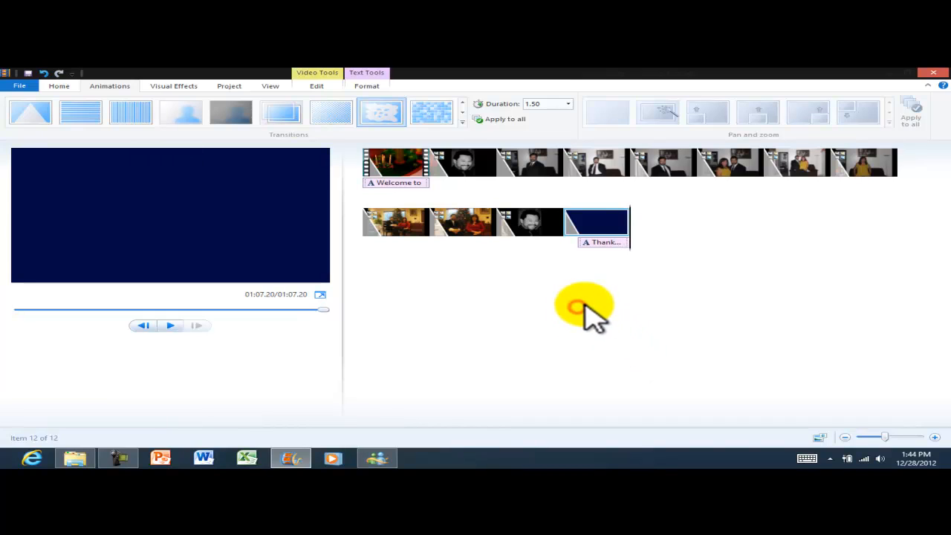
pyautogui.click(58, 86)
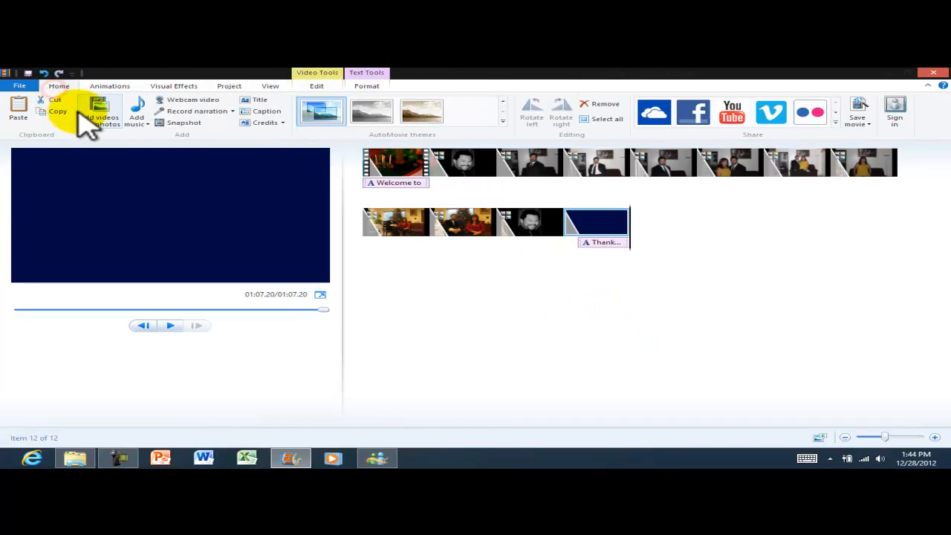
# Choose Free Music Archive from the Add music dropdown.
pyautogui.click(138, 121)
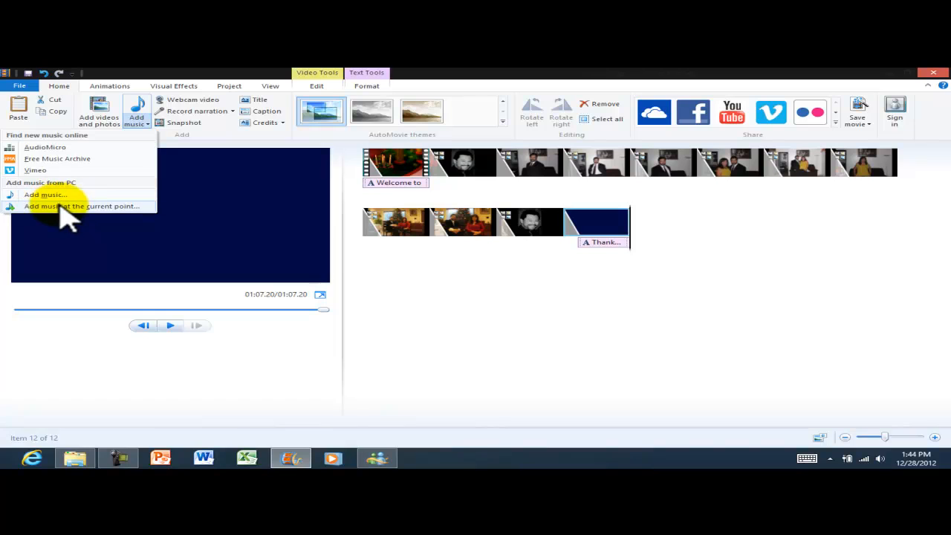
pyautogui.click(49, 159)
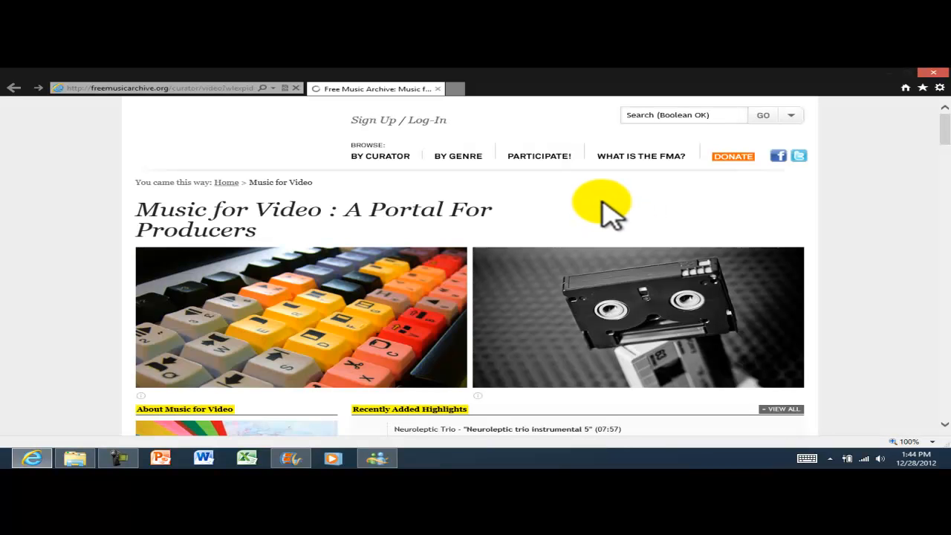
# Browse the Music for Video tracks, sampling As Colorful As Ever and a recent highlight, then reveal BY GENRE.
pyautogui.scroll(-3, 817, 254)
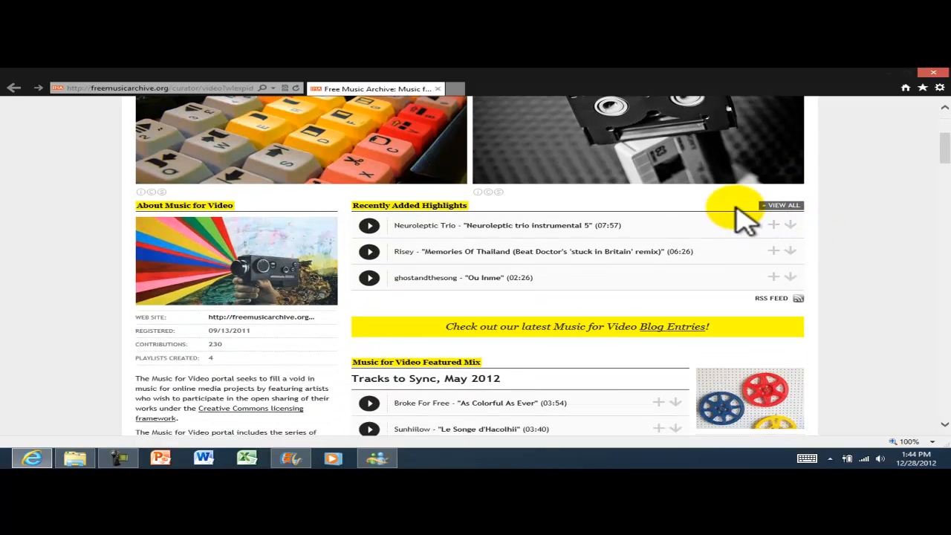
pyautogui.scroll(3, 742, 215)
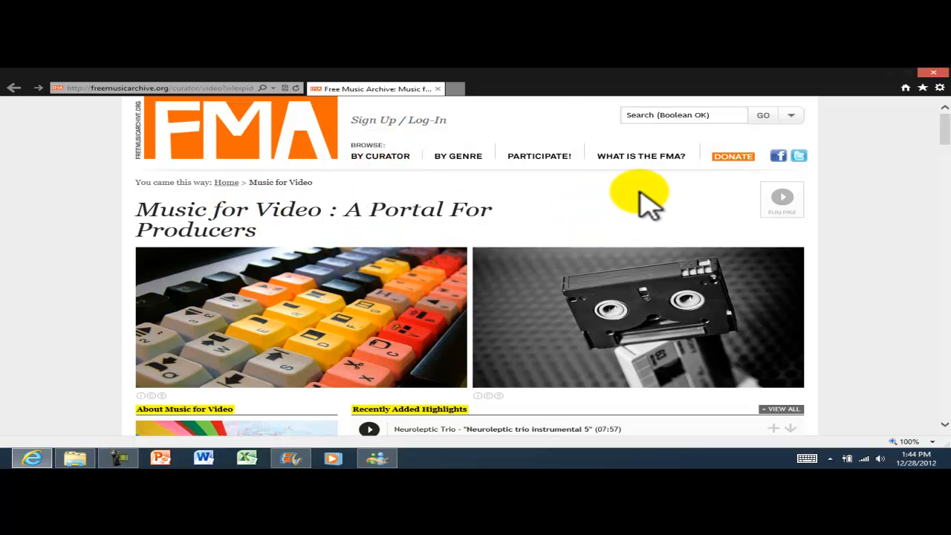
pyautogui.scroll(-3, 646, 201)
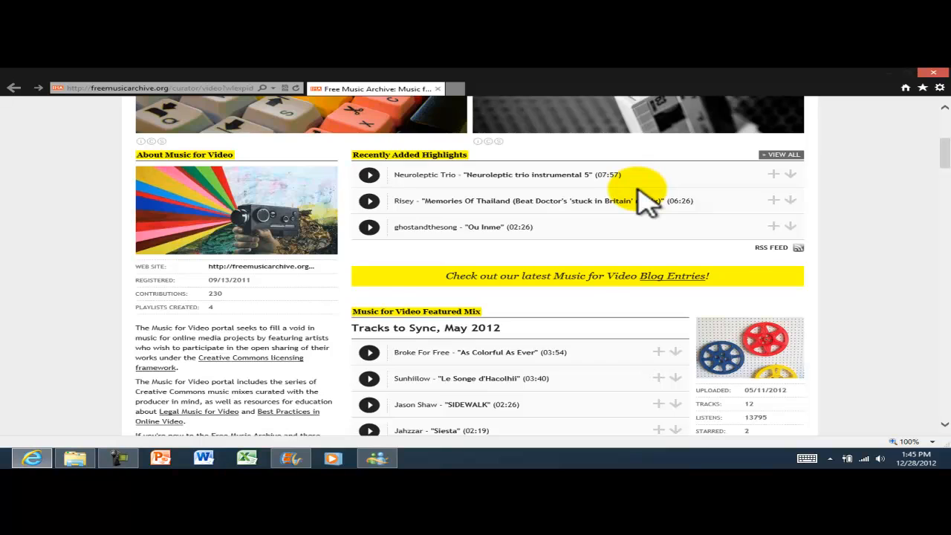
pyautogui.scroll(-2, 643, 200)
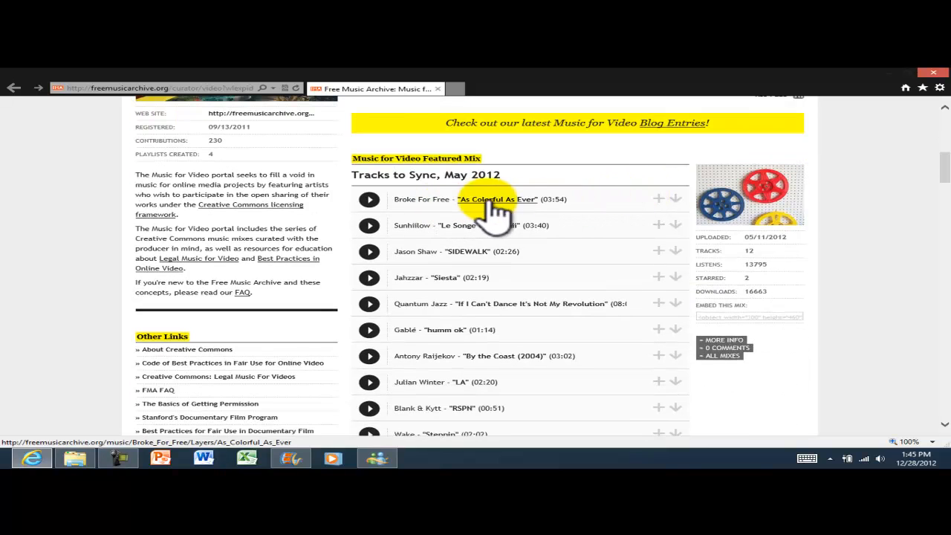
pyautogui.click(369, 200)
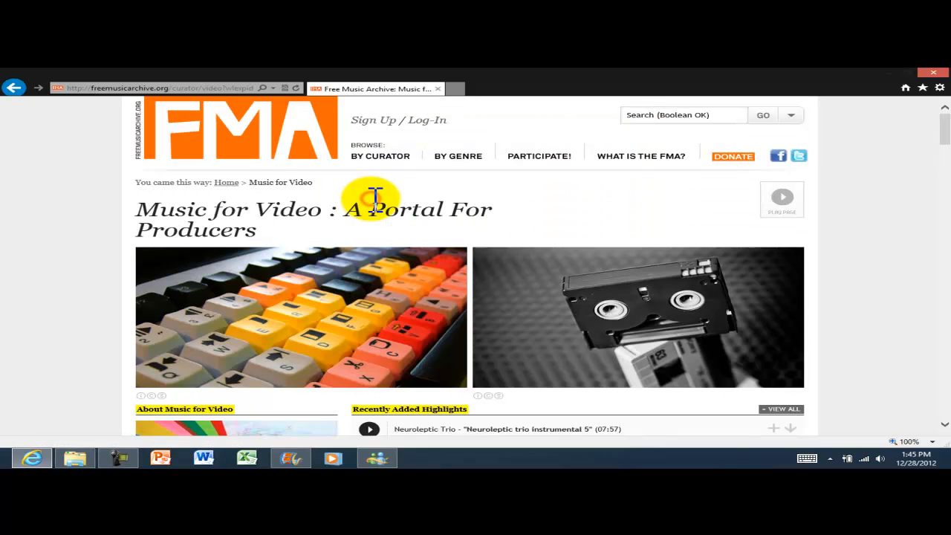
pyautogui.scroll(-2, 446, 223)
pyautogui.click(371, 283)
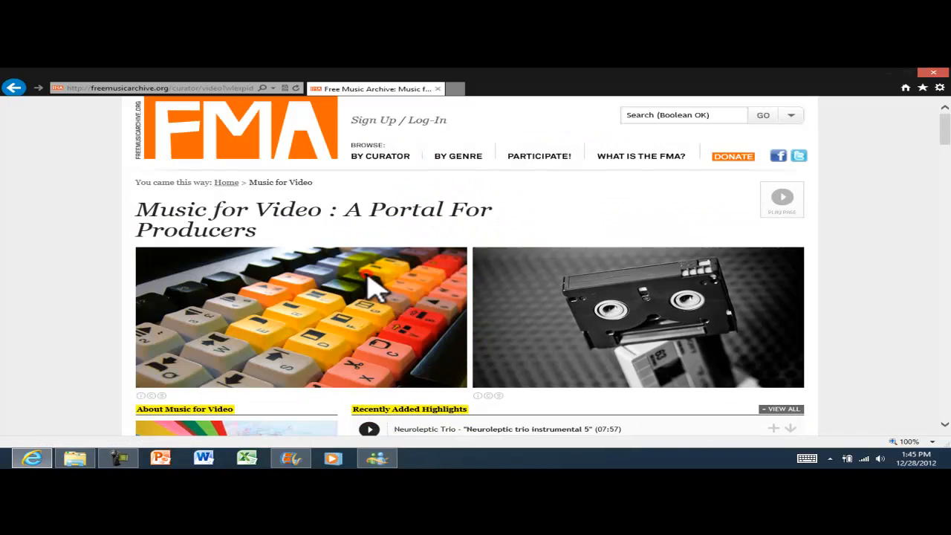
pyautogui.scroll(-3, 416, 267)
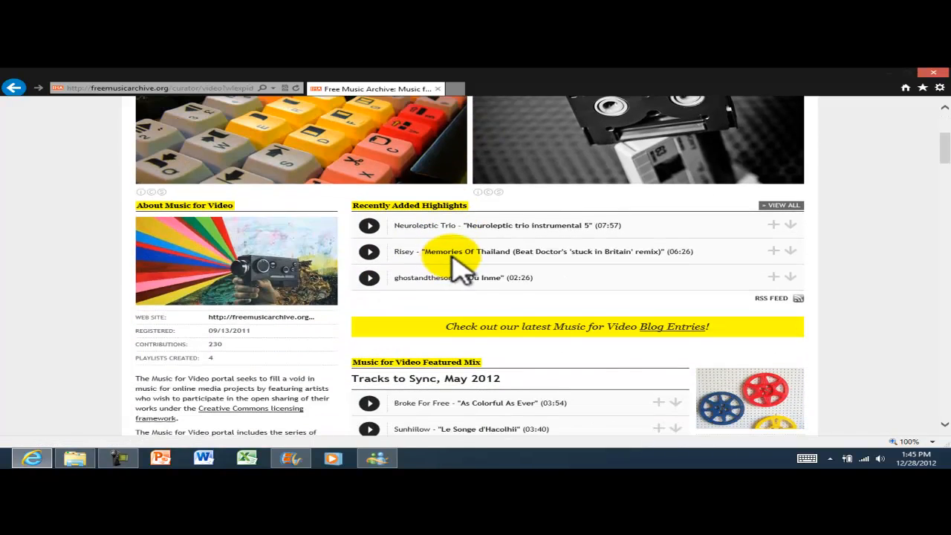
pyautogui.scroll(-2, 458, 256)
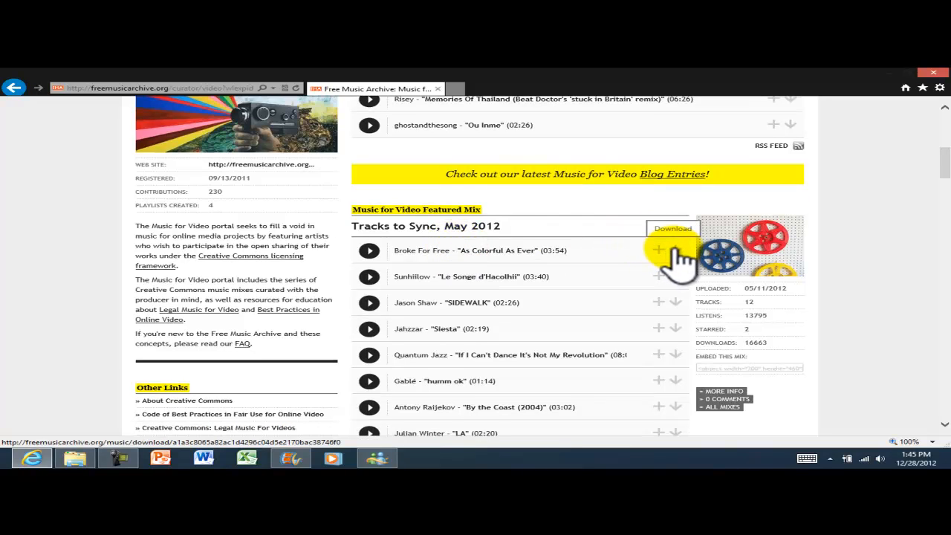
pyautogui.scroll(5, 676, 256)
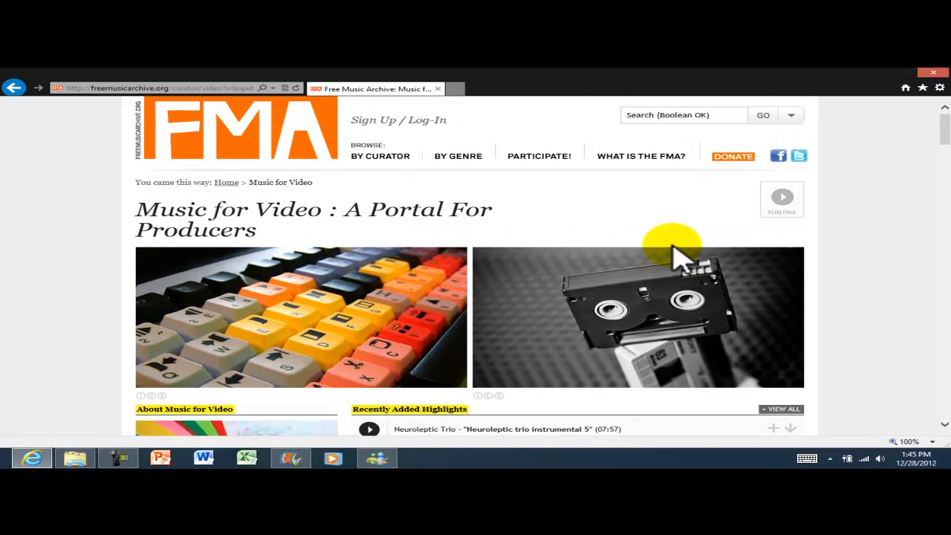
pyautogui.moveTo(466, 167)
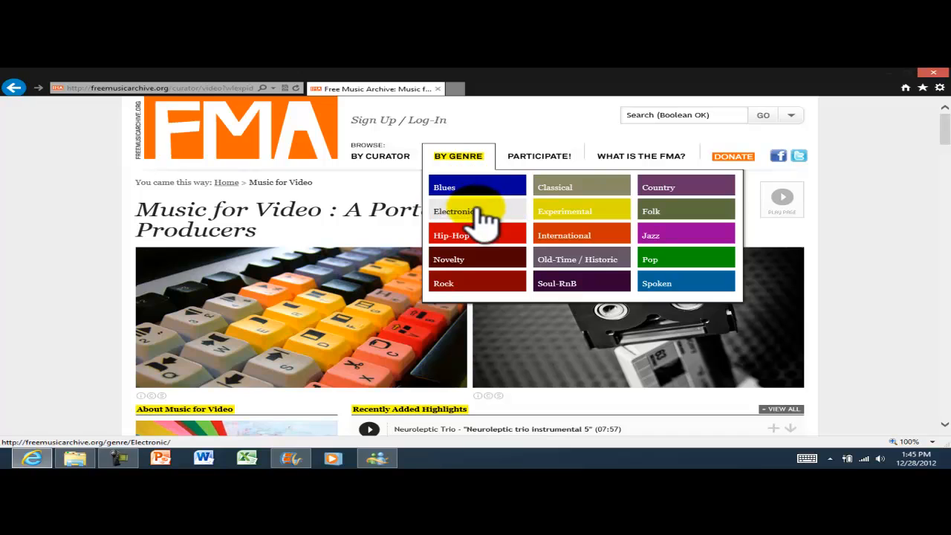
# Open the Classical genre page and play the Strides track.
pyautogui.click(566, 192)
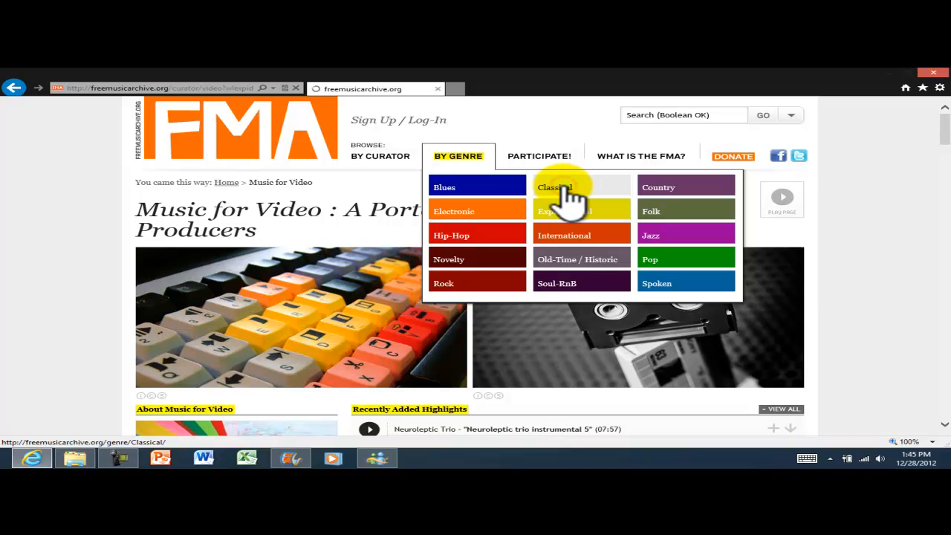
pyautogui.scroll(-3, 694, 213)
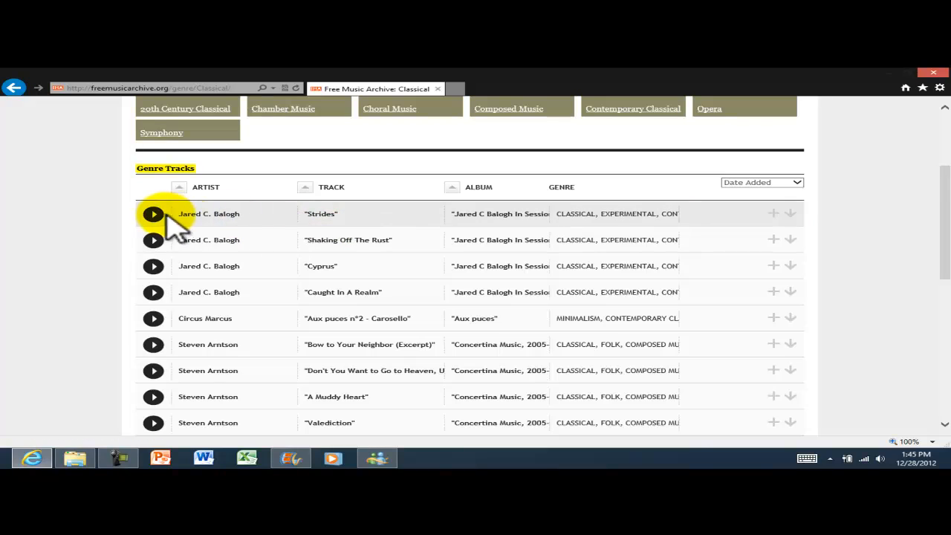
pyautogui.click(153, 214)
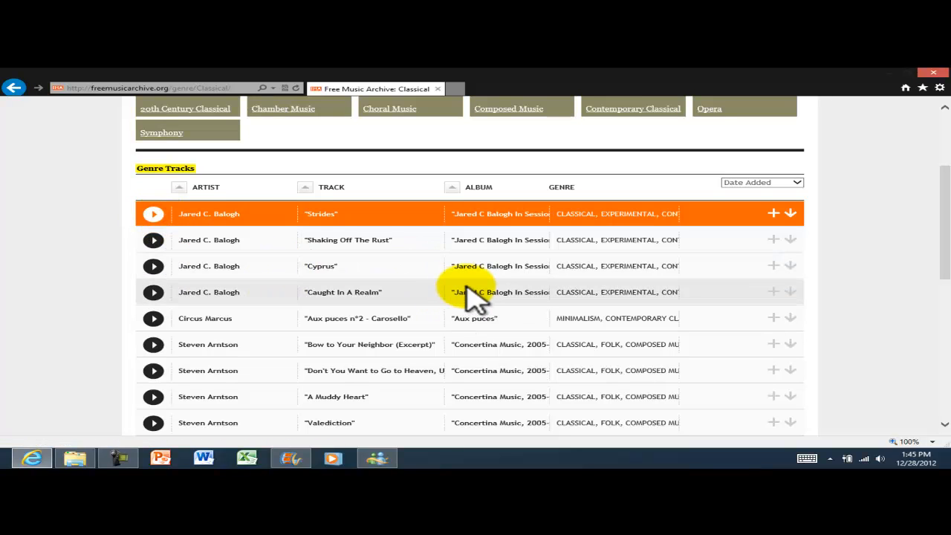
# Preview the track from the album Aux puces, then stop it.
pyautogui.scroll(-1, 476, 297)
pyautogui.scroll(-4, 475, 297)
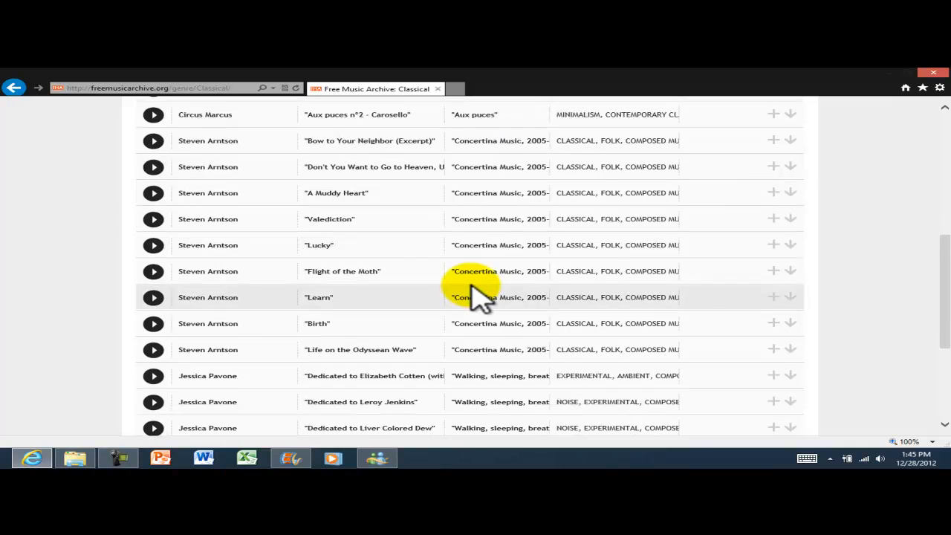
pyautogui.scroll(-1, 475, 297)
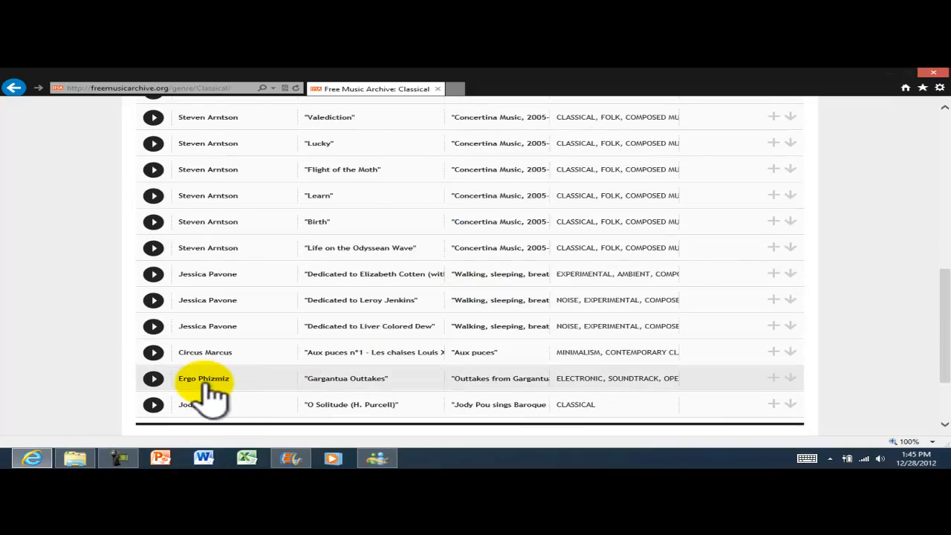
pyautogui.click(153, 352)
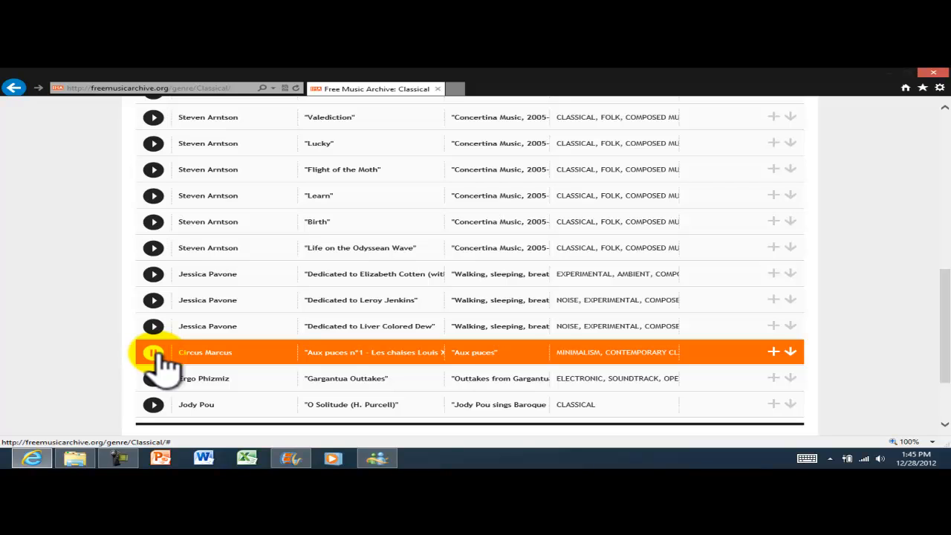
pyautogui.scroll(1, 106, 287)
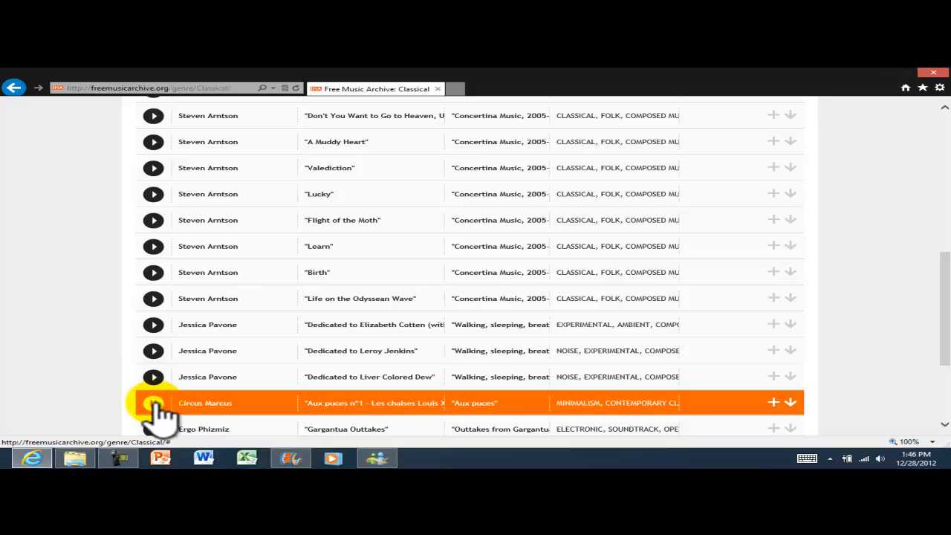
pyautogui.click(153, 403)
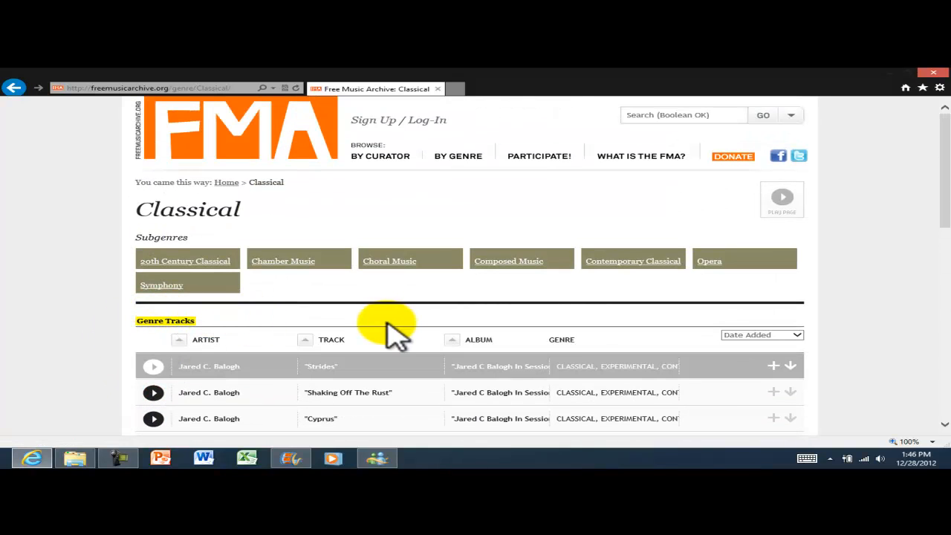
# Sort the Classical track list by Most Interesting.
pyautogui.click(181, 340)
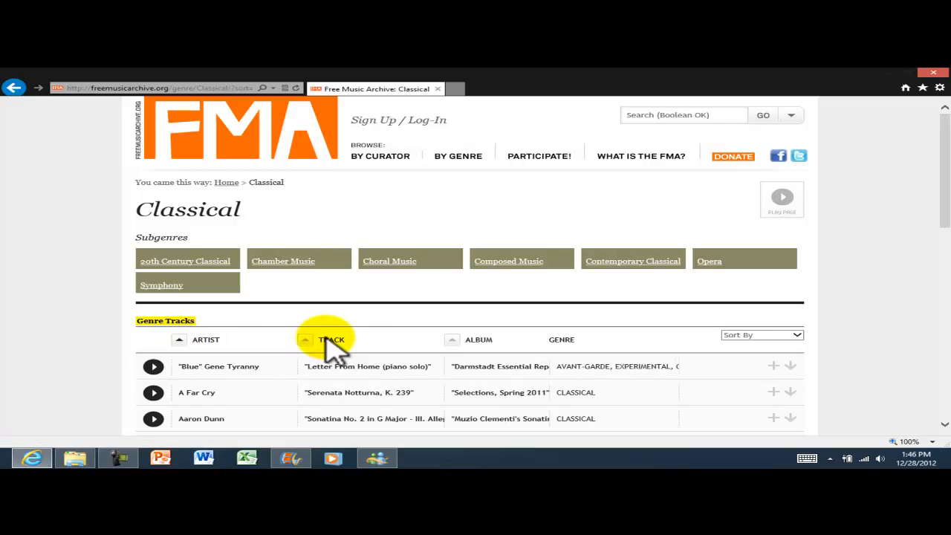
pyautogui.scroll(-1, 246, 356)
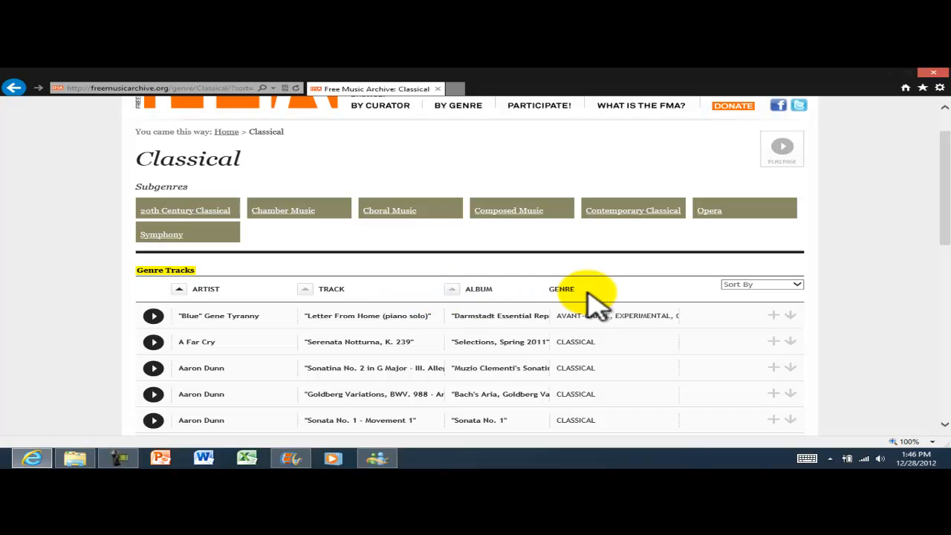
pyautogui.click(746, 289)
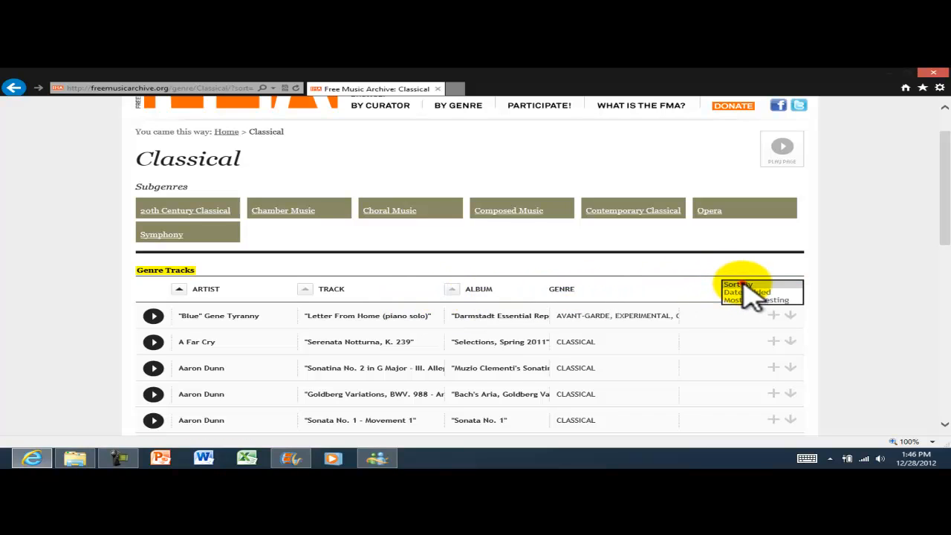
pyautogui.click(774, 300)
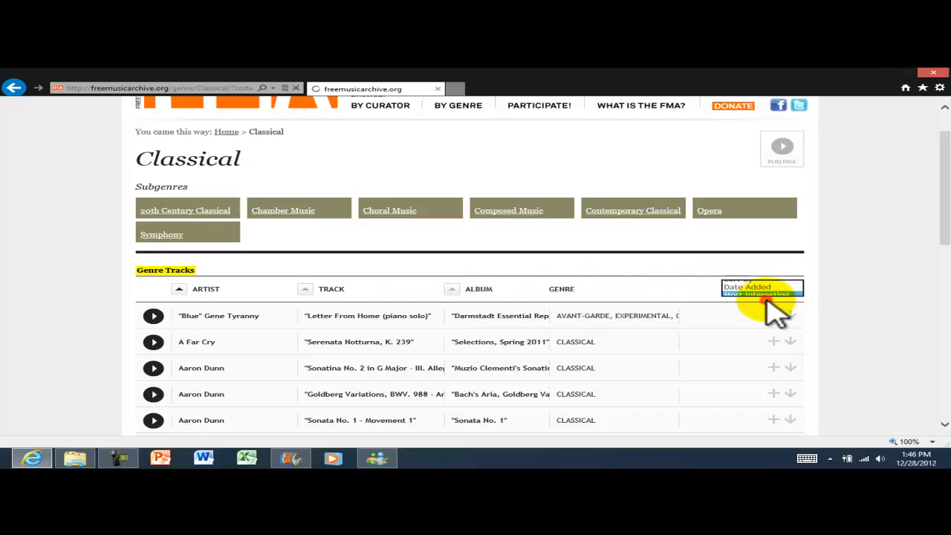
# Preview 'Waking Up (Instrumental)' and start downloading its MP3.
pyautogui.scroll(-1, 846, 290)
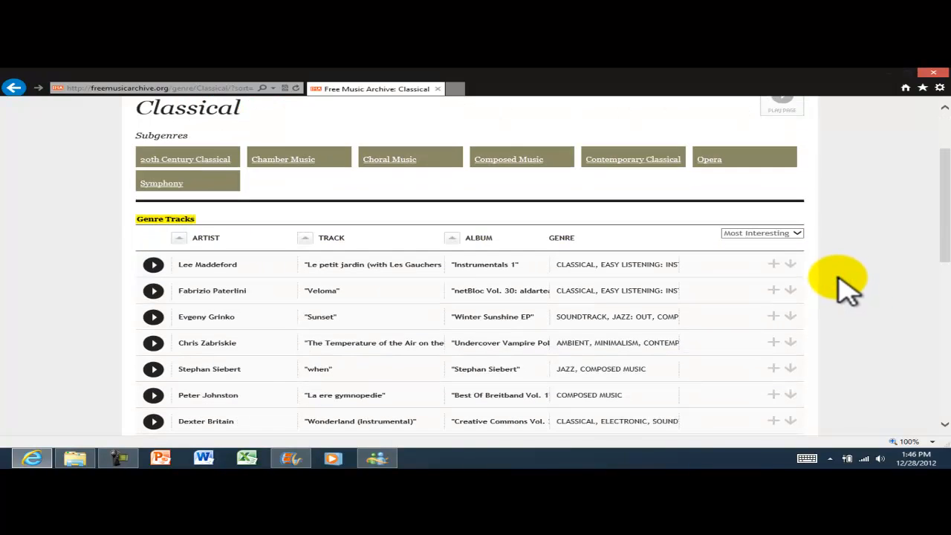
pyautogui.scroll(-1, 847, 286)
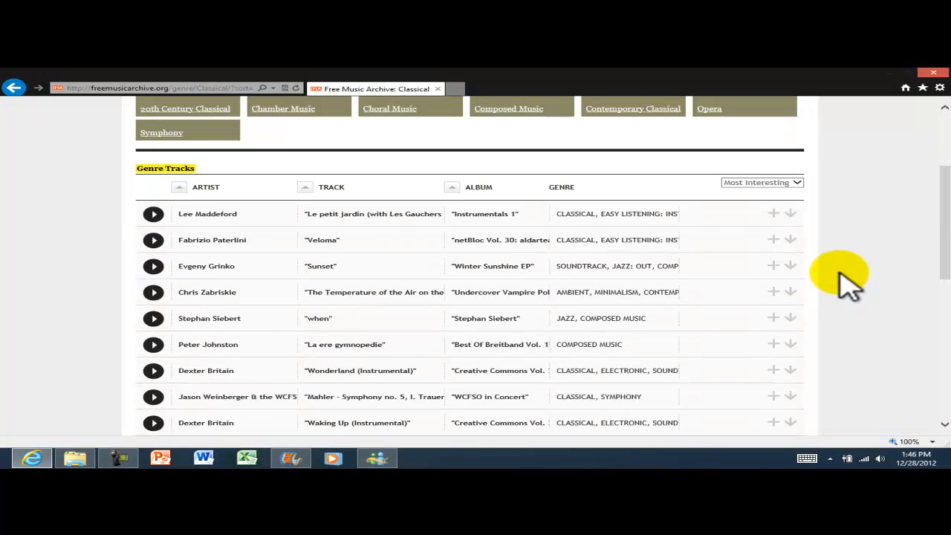
pyautogui.scroll(-2, 851, 282)
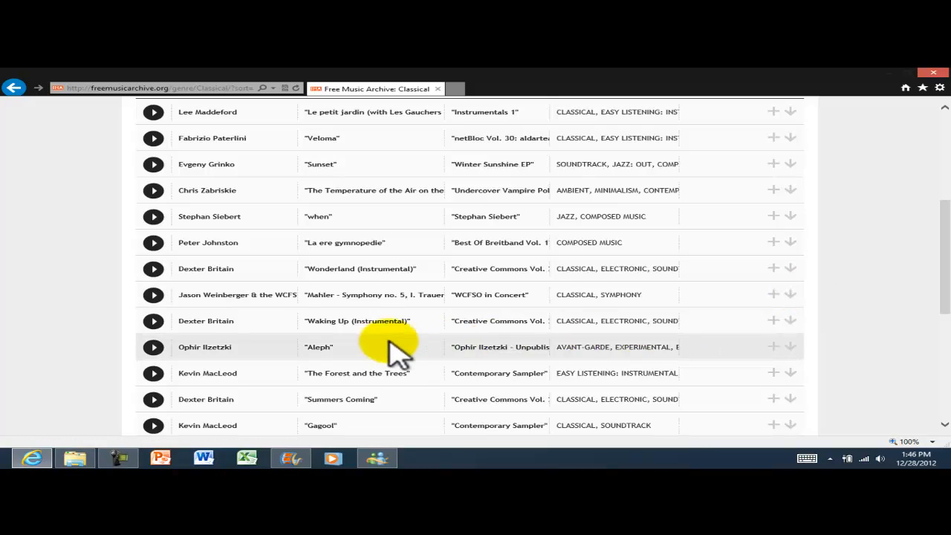
pyautogui.click(153, 321)
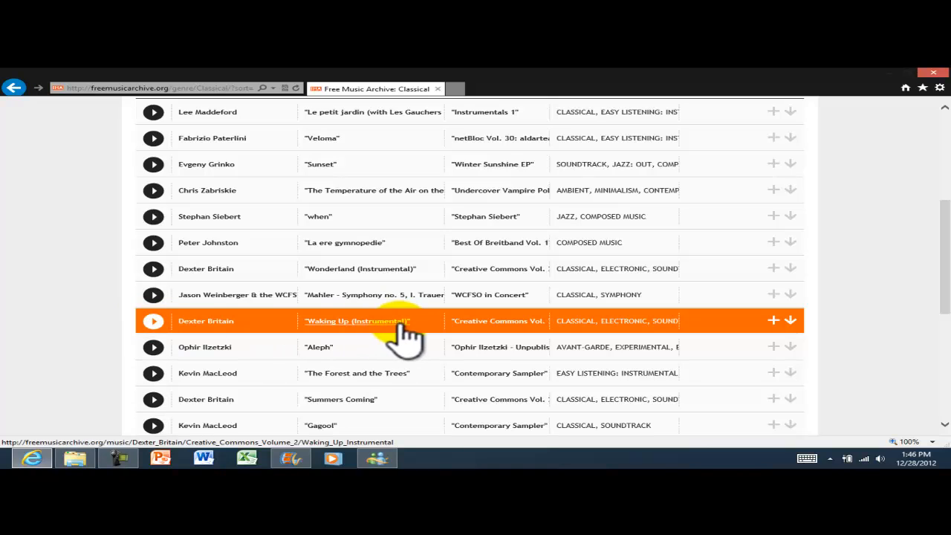
pyautogui.click(791, 321)
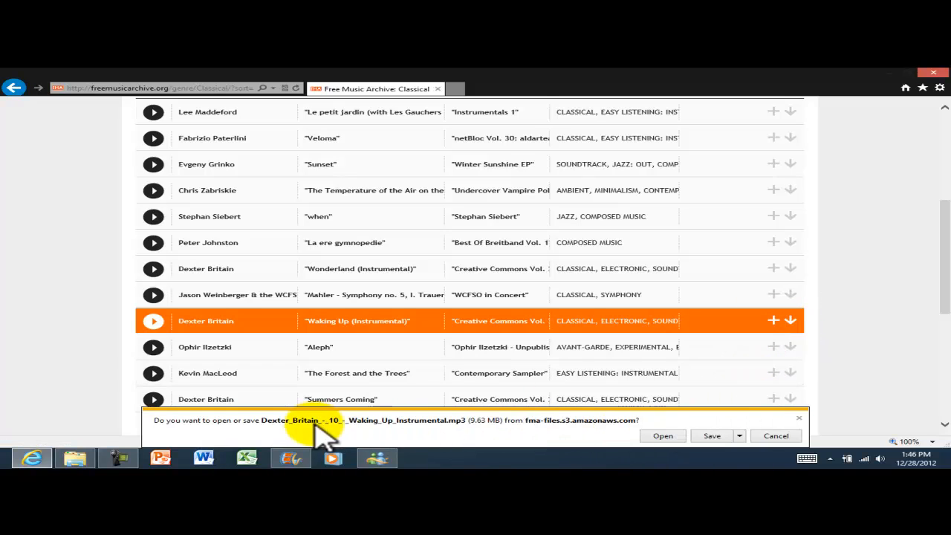
# Save the Waking Up (Instrumental) MP3 into the Music library using Save as.
pyautogui.click(739, 436)
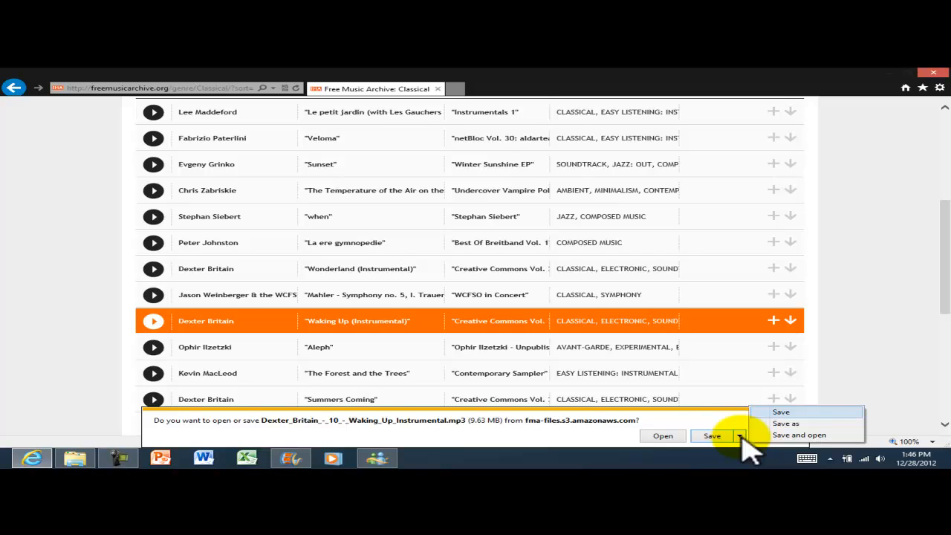
pyautogui.click(785, 423)
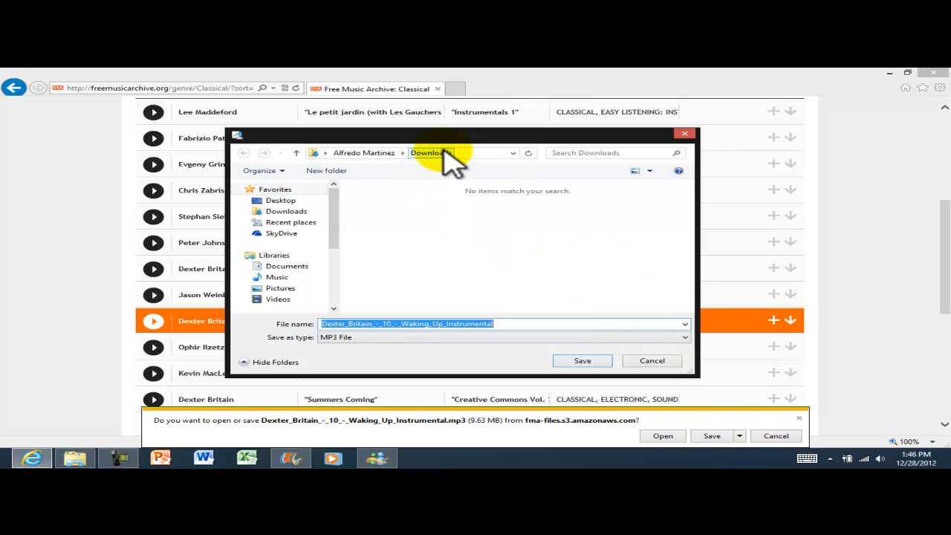
pyautogui.click(284, 280)
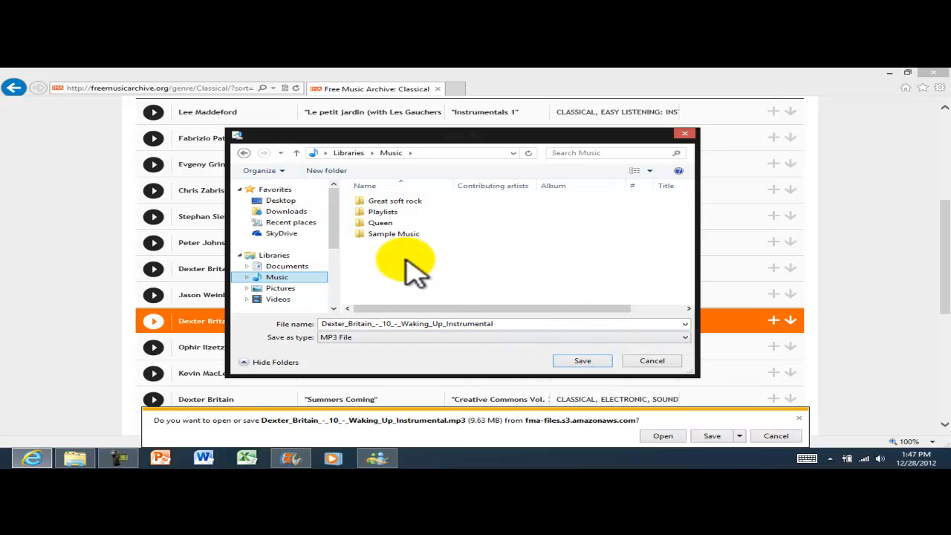
pyautogui.click(587, 362)
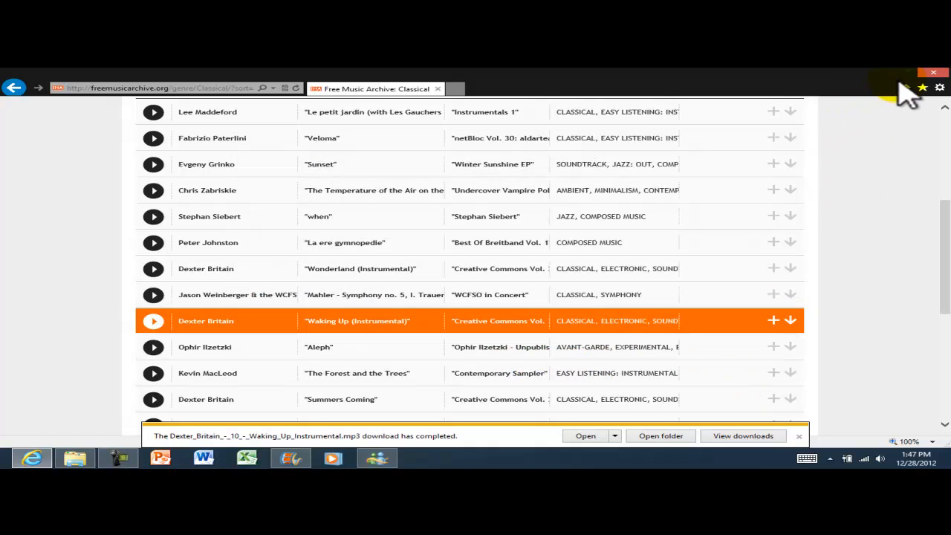
# Close the browser and add the Dexter_Britain Waking Up MP3 from My Music as background music.
pyautogui.click(933, 74)
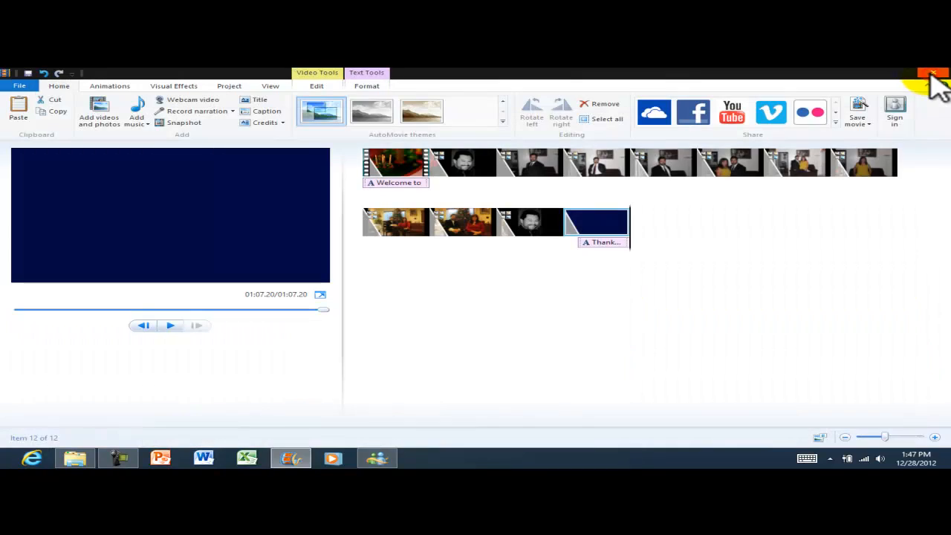
pyautogui.click(722, 294)
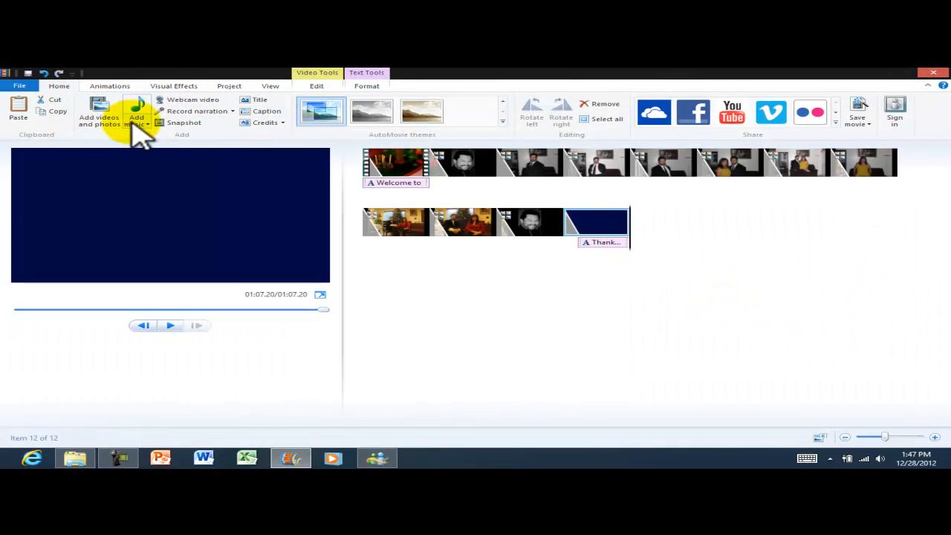
pyautogui.click(137, 124)
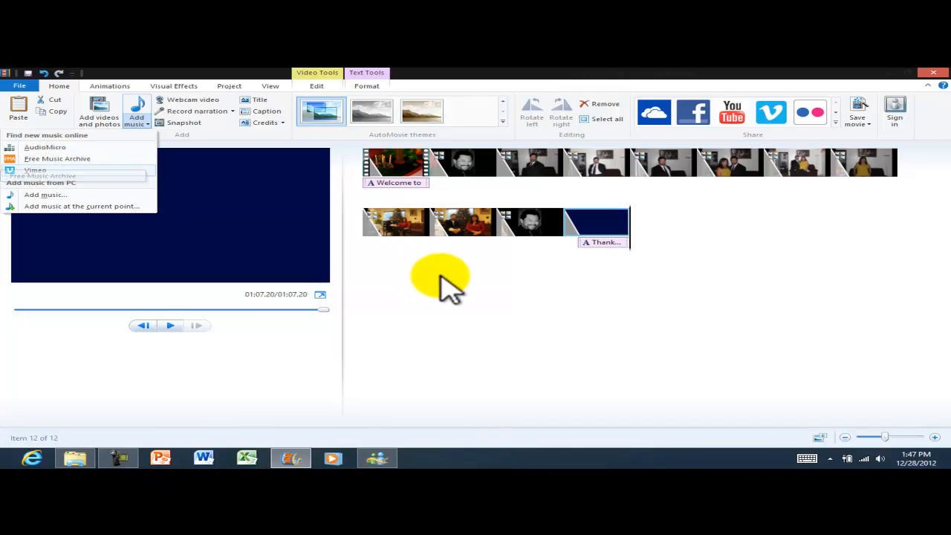
pyautogui.click(30, 195)
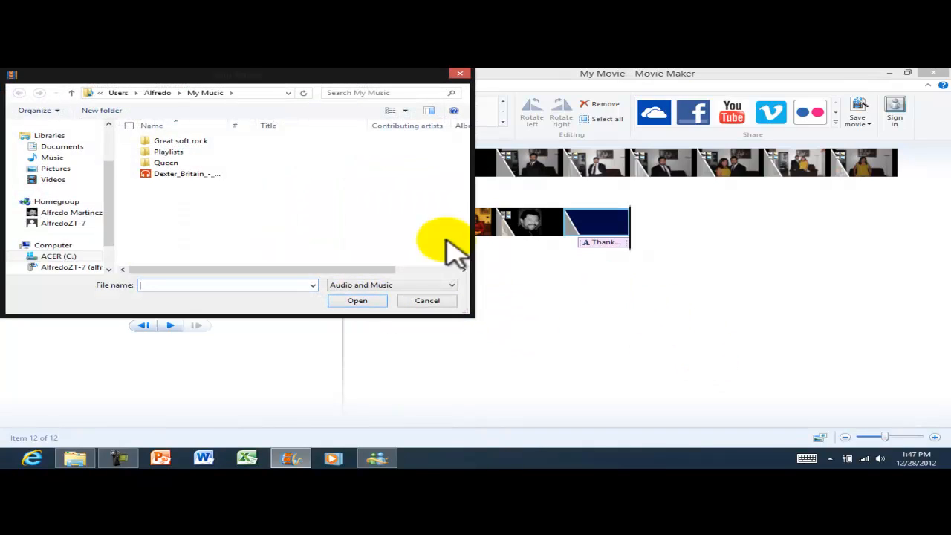
pyautogui.click(170, 178)
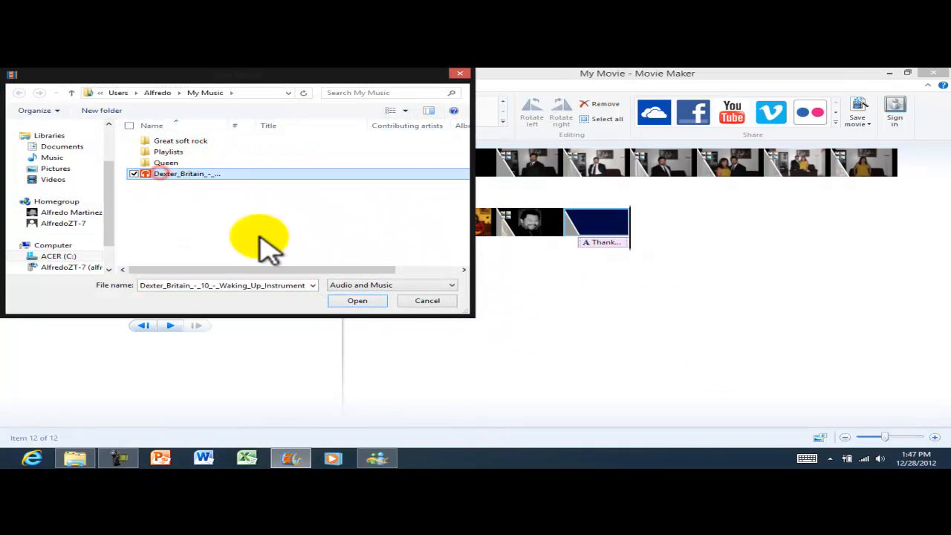
pyautogui.click(355, 301)
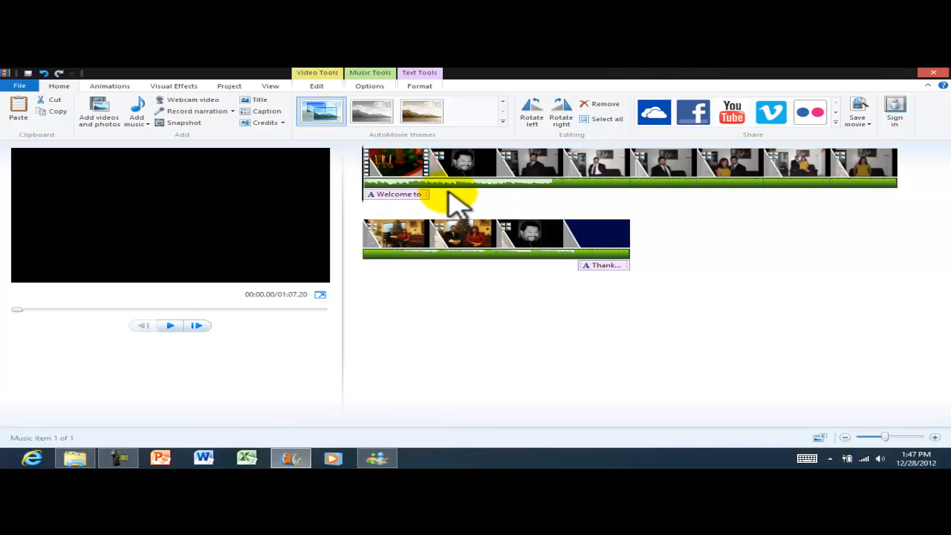
# Play the movie with the new music, then move playback to the opening welcome title.
pyautogui.click(170, 325)
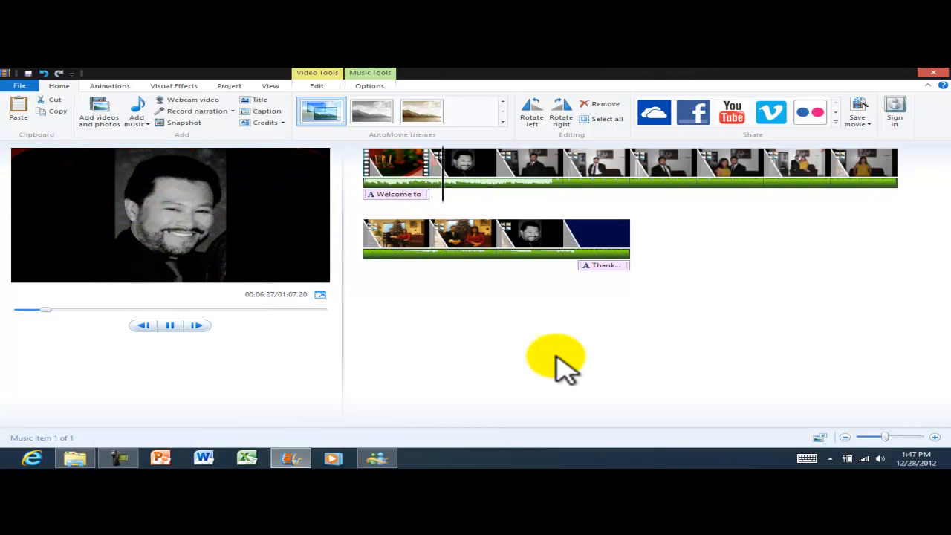
pyautogui.click(170, 326)
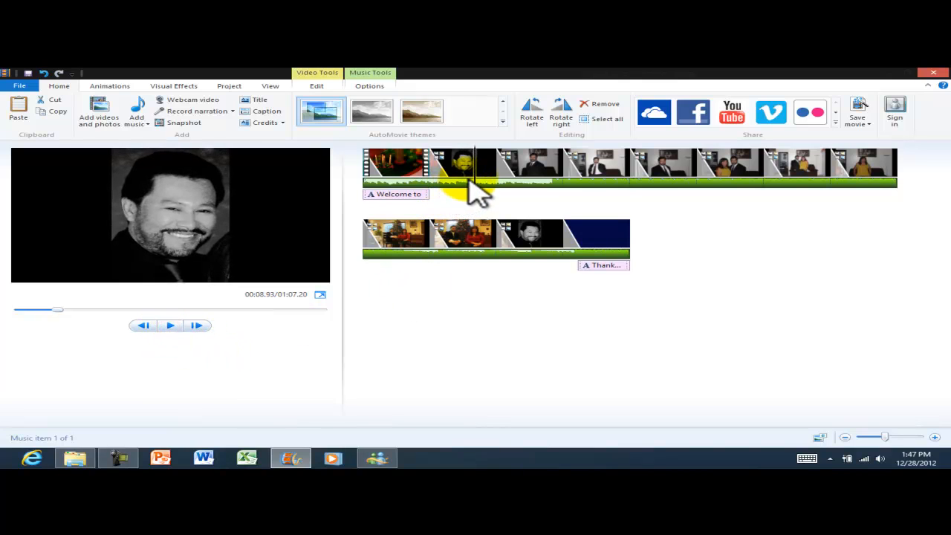
pyautogui.moveTo(474, 177); pyautogui.dragTo(409, 177)
# Make the welcome title 36-point, widen its box onto three lines, and shift it right and down.
pyautogui.click(248, 192)
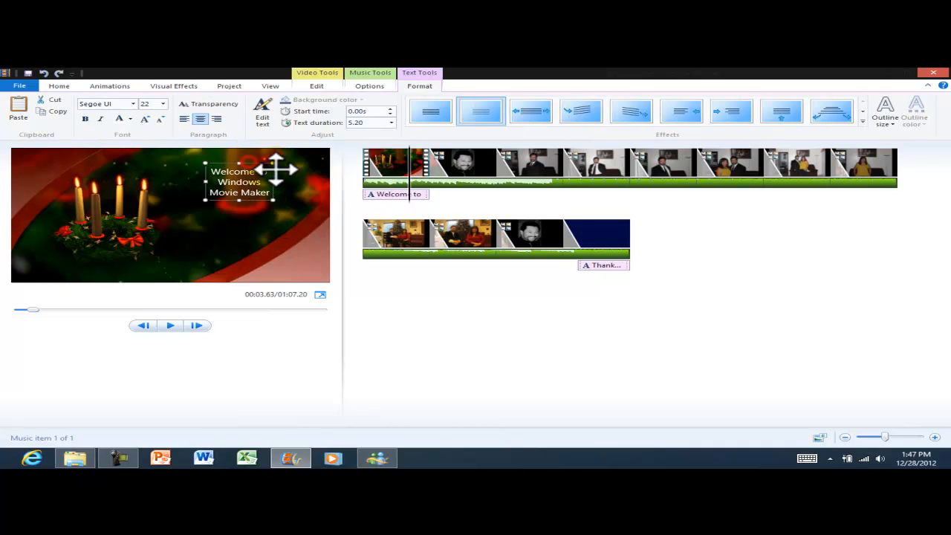
pyautogui.click(163, 103)
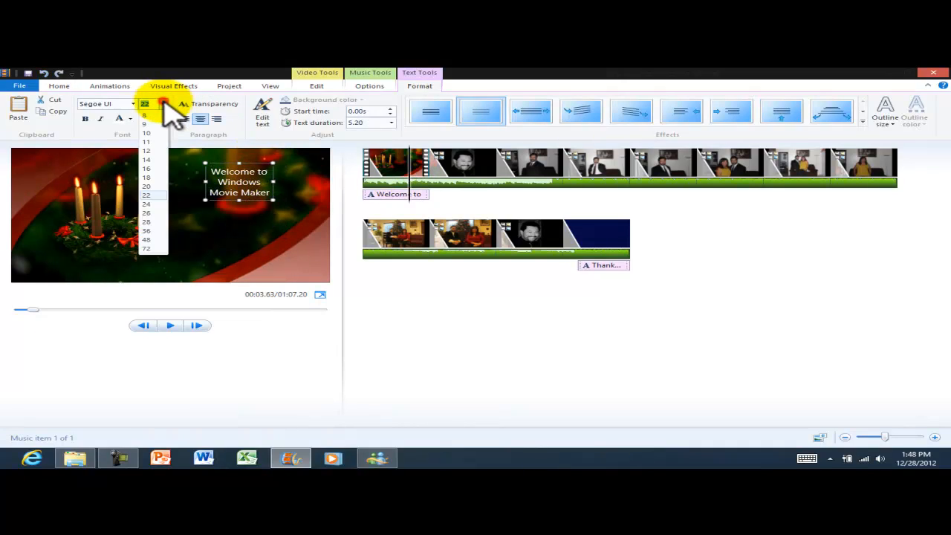
pyautogui.click(148, 231)
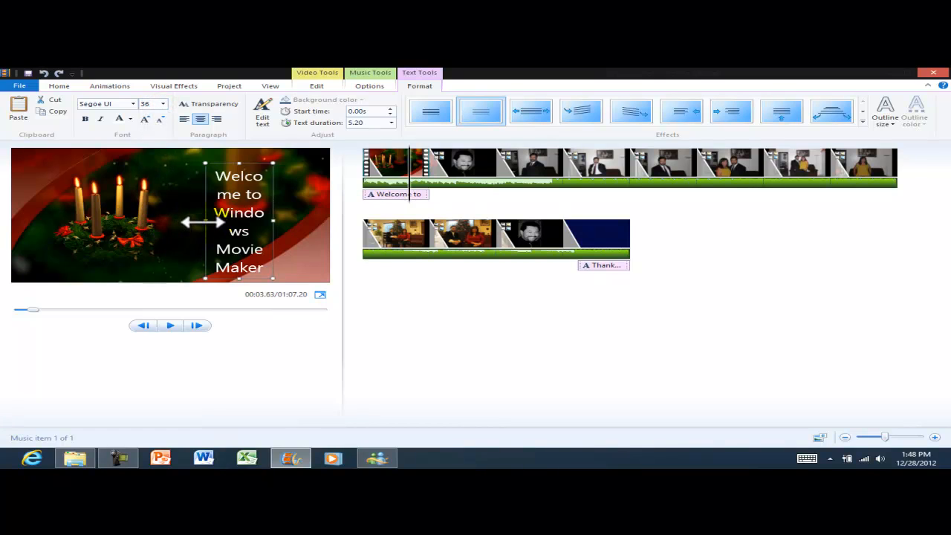
pyautogui.moveTo(202, 221); pyautogui.dragTo(154, 222)
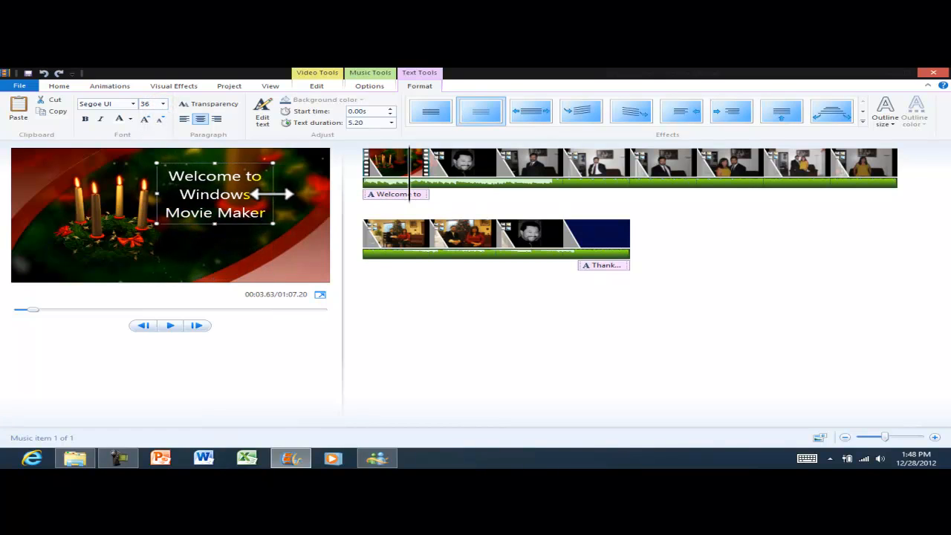
pyautogui.moveTo(273, 183); pyautogui.dragTo(291, 193)
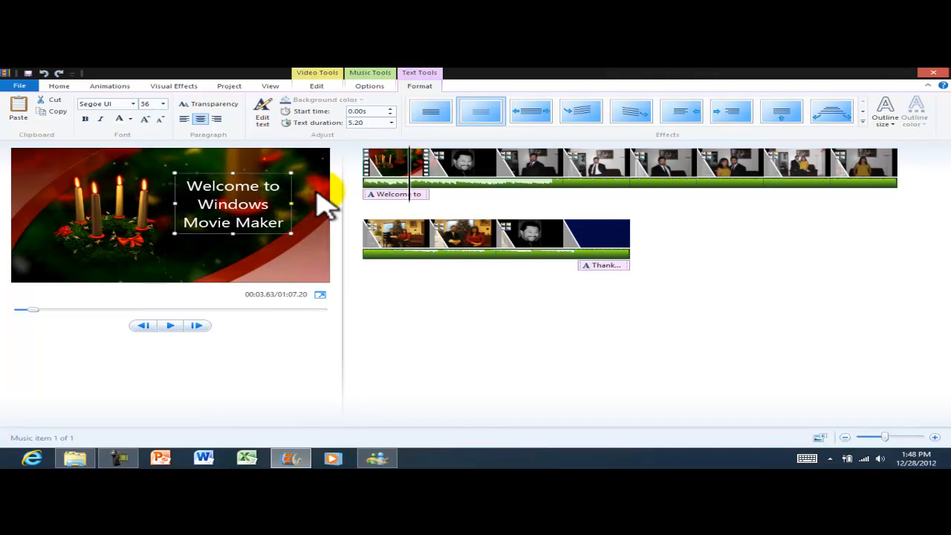
pyautogui.click(318, 192)
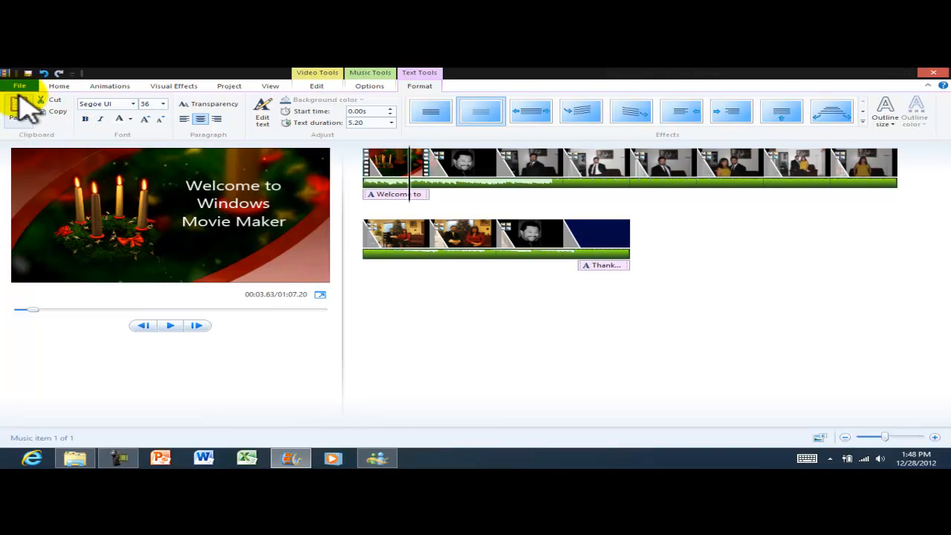
# Save the project into the Videos library, replacing 'My Movie' with 'Movie Maker for Video Tutorial'.
pyautogui.click(19, 86)
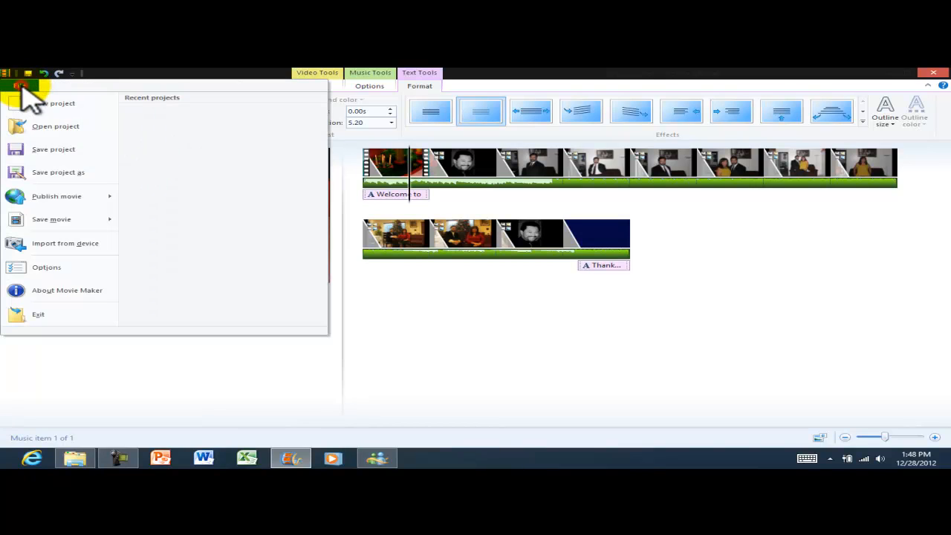
pyautogui.click(52, 151)
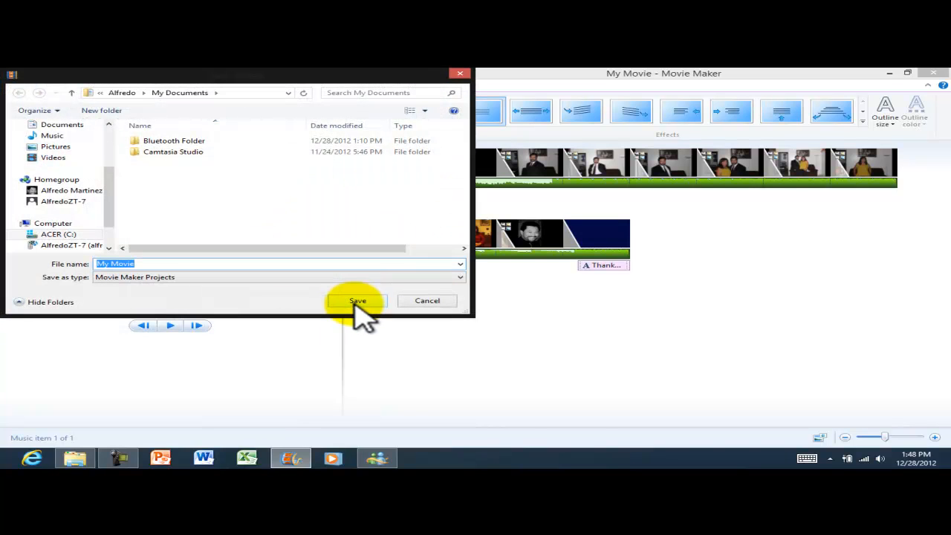
pyautogui.click(54, 157)
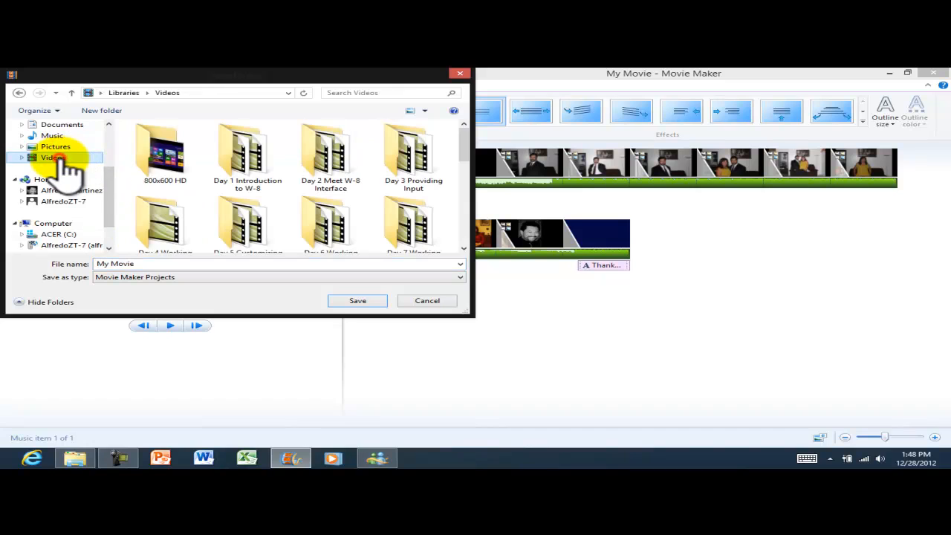
pyautogui.click(159, 263)
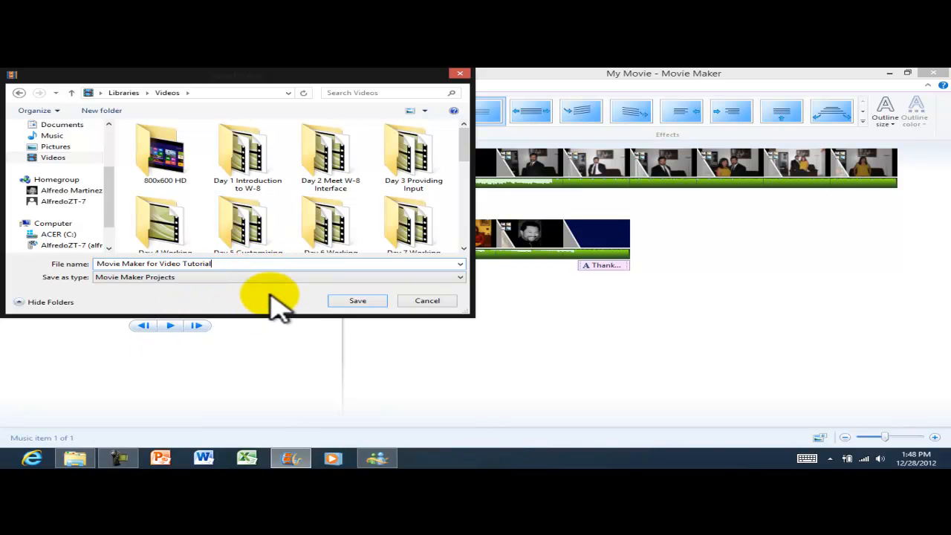
pyautogui.click(359, 301)
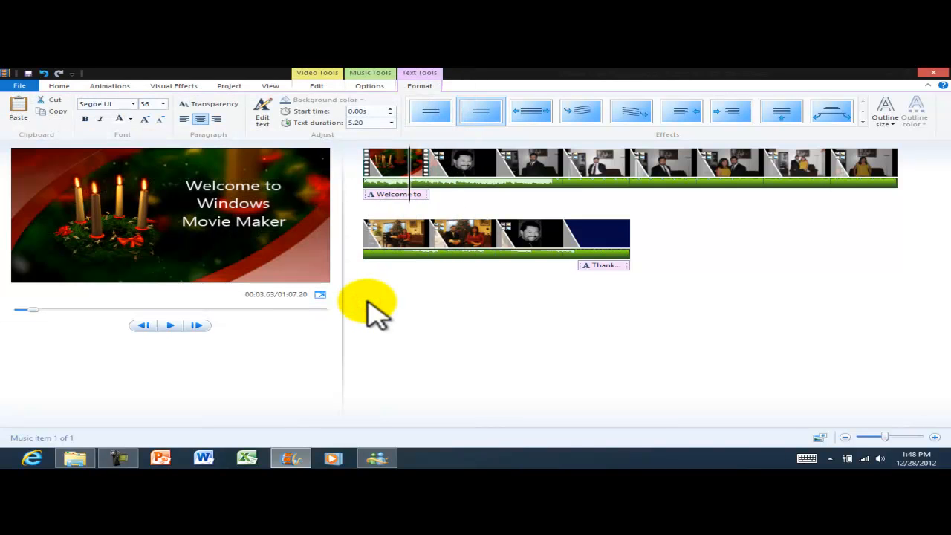
pyautogui.click(81, 459)
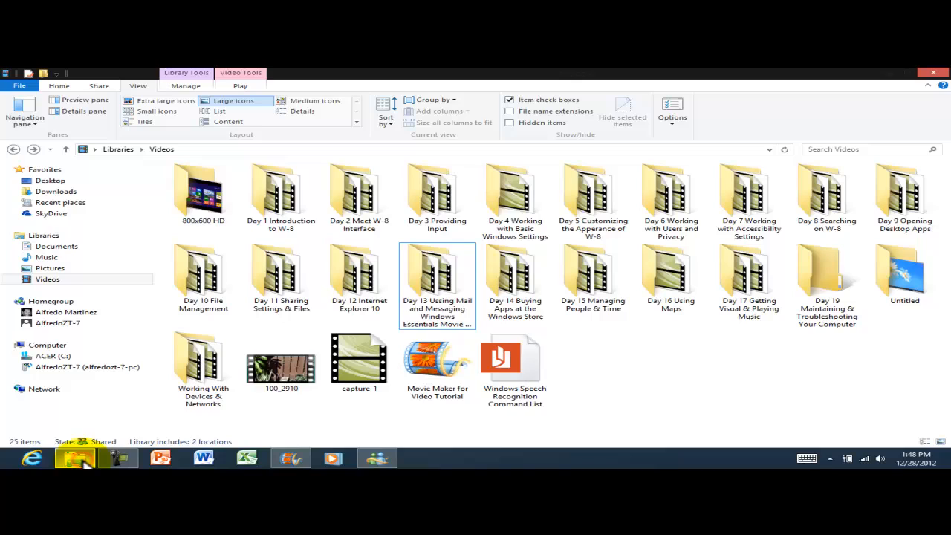
pyautogui.click(447, 365)
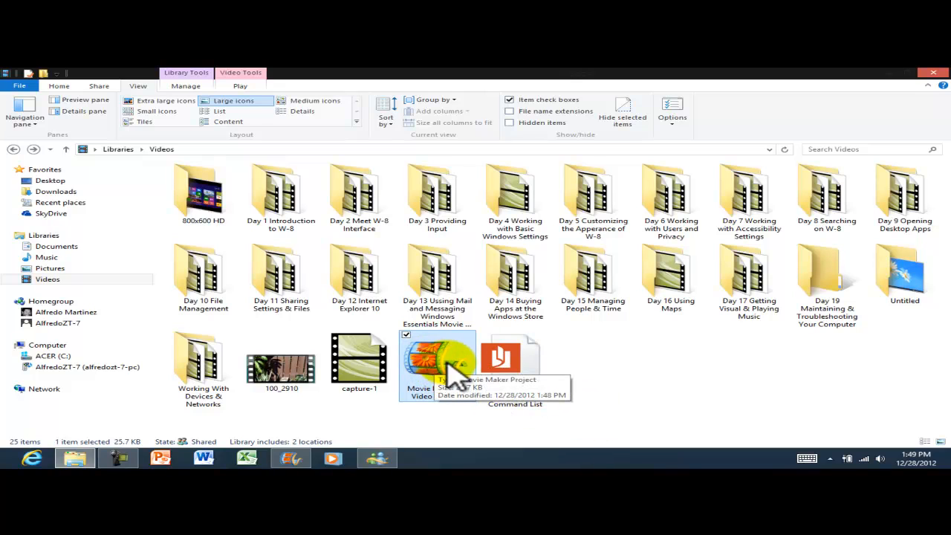
pyautogui.click(297, 459)
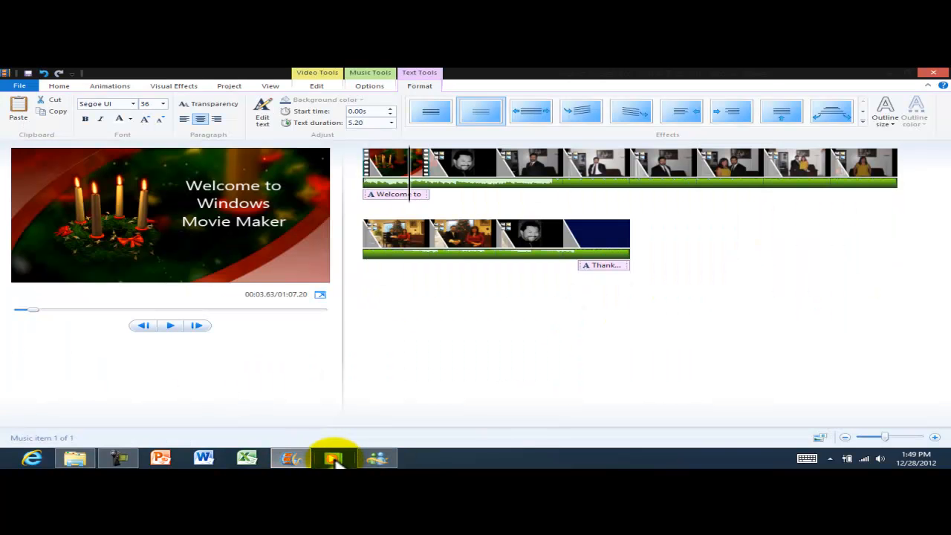
pyautogui.click(290, 459)
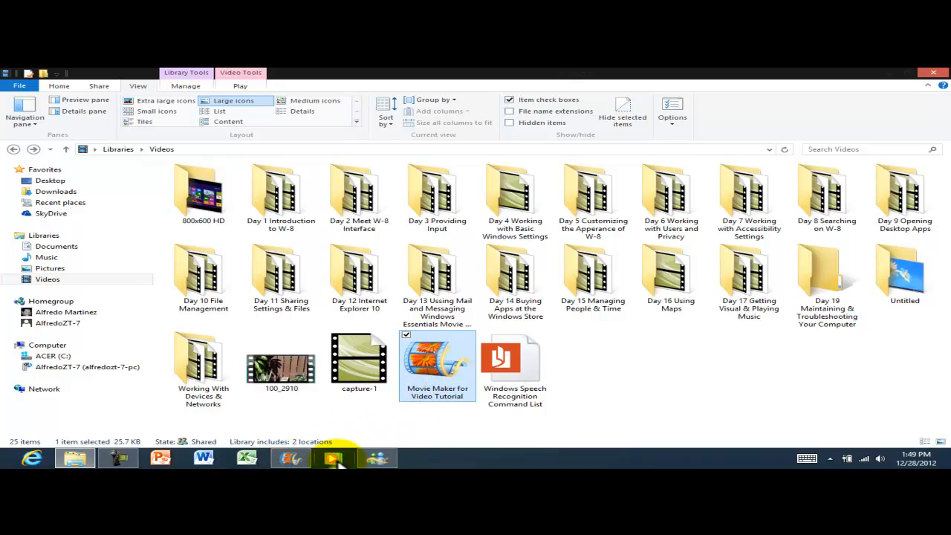
pyautogui.click(290, 459)
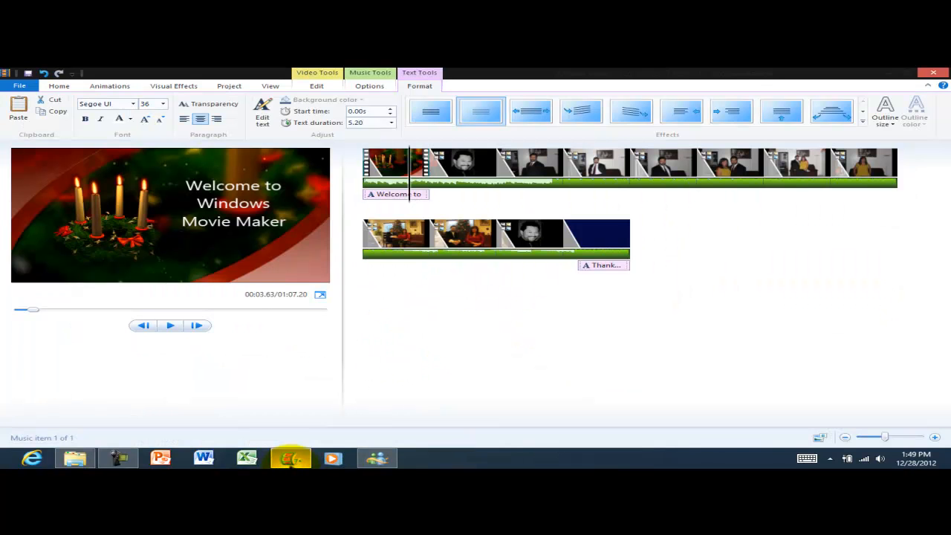
pyautogui.click(567, 317)
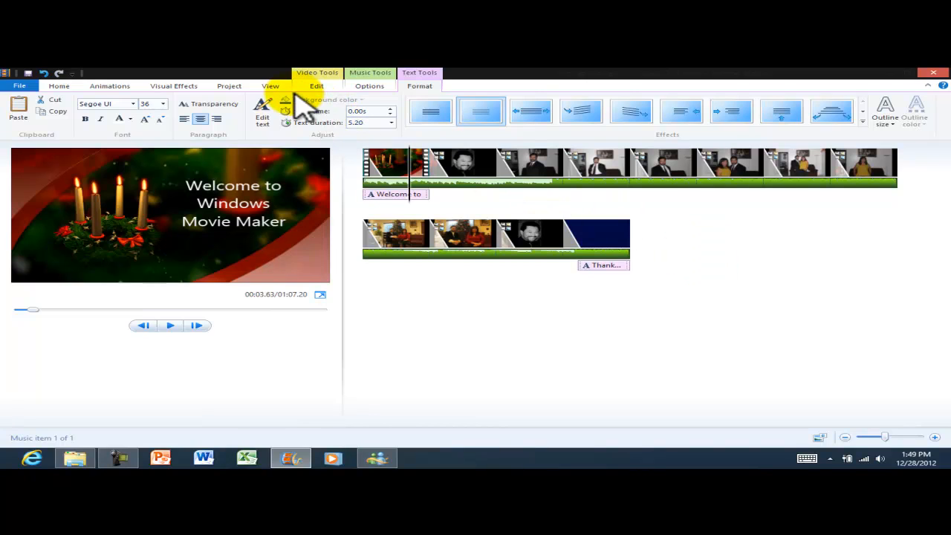
# Bring up the Home ribbon's adding and Share options for the finished 1:07.20 movie.
pyautogui.click(59, 86)
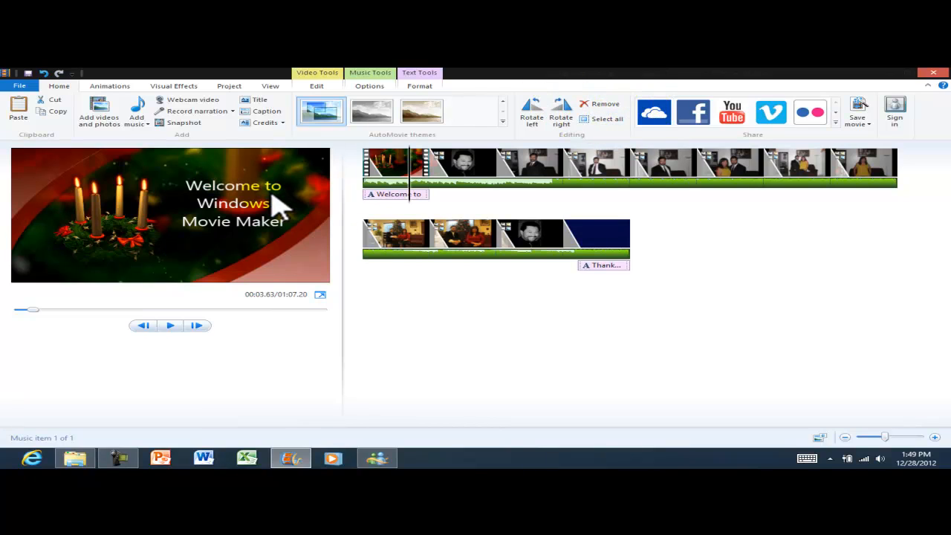
pyautogui.click(694, 116)
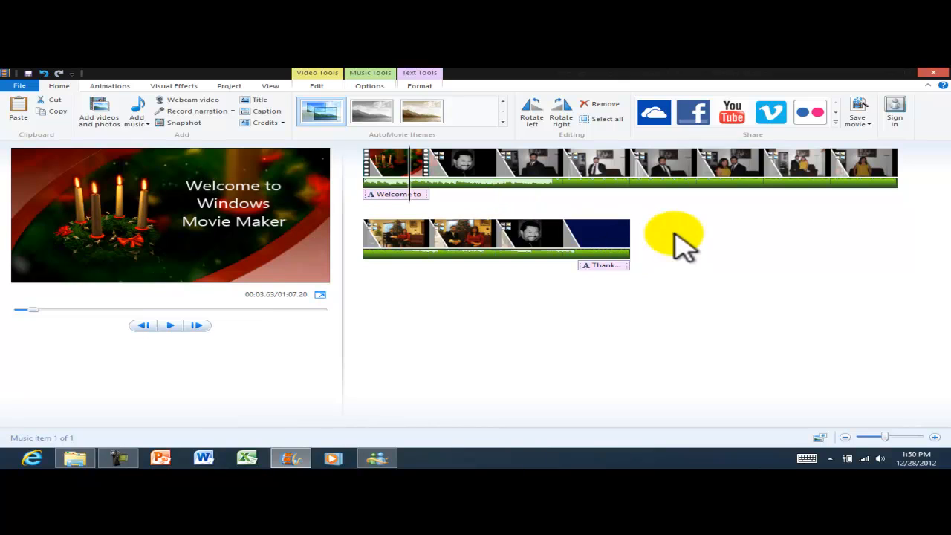
# Publish the movie to Facebook at 1280 x 720, signing in with the saved Microsoft account.
pyautogui.click(697, 115)
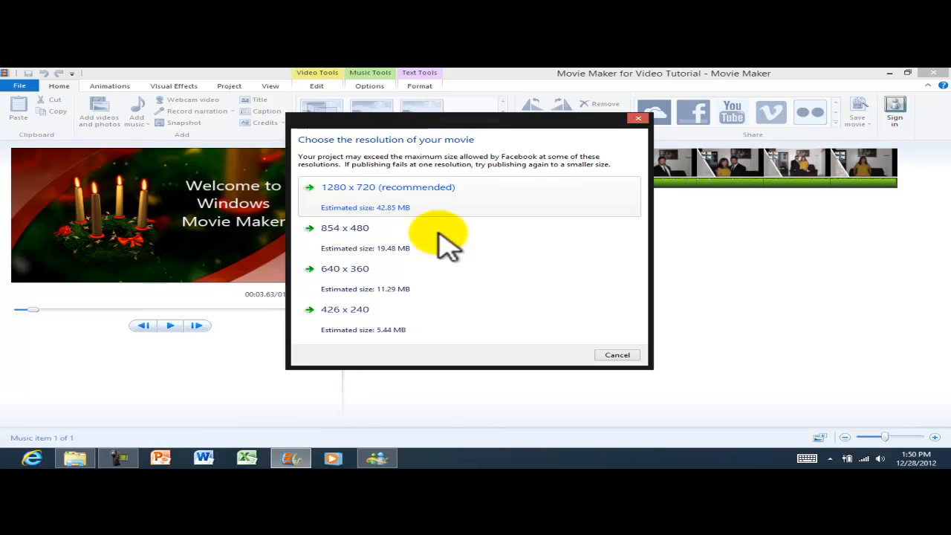
pyautogui.click(378, 197)
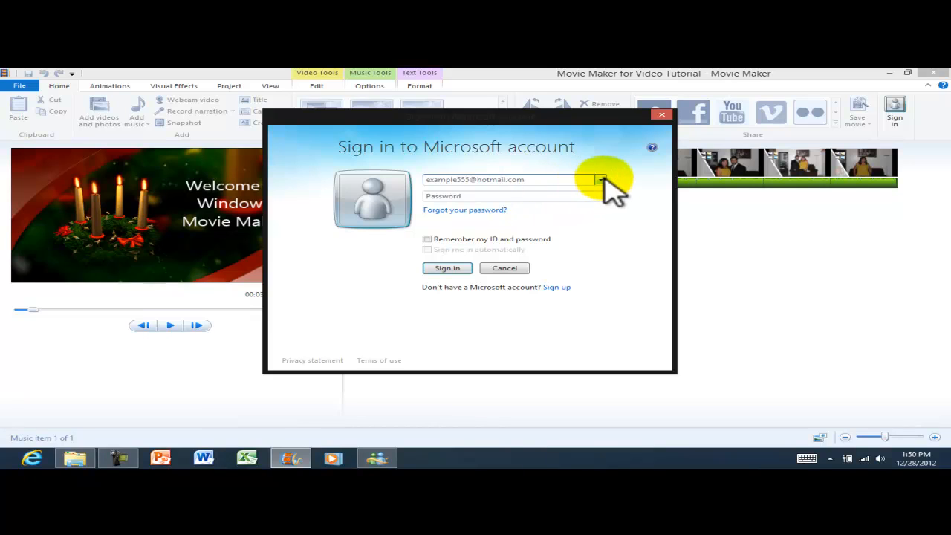
pyautogui.click(601, 179)
pyautogui.click(513, 192)
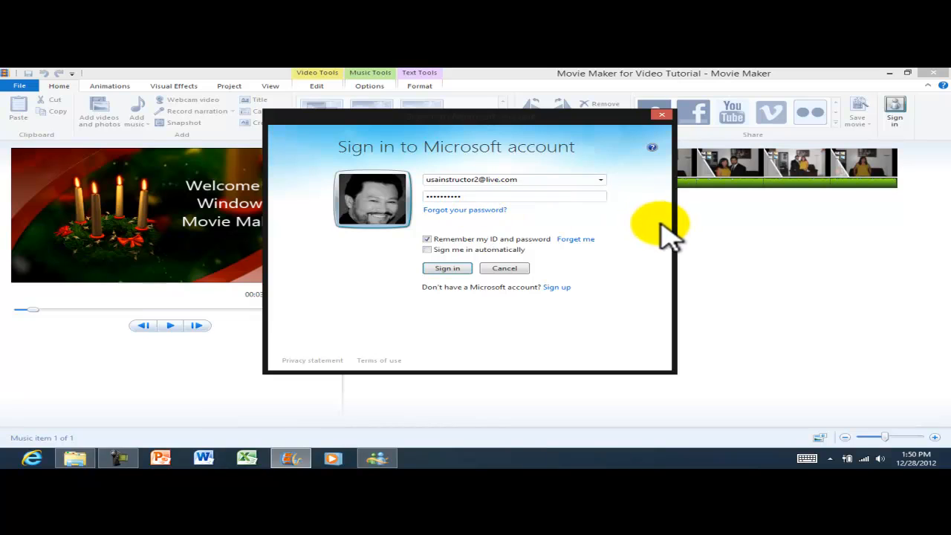
pyautogui.click(448, 269)
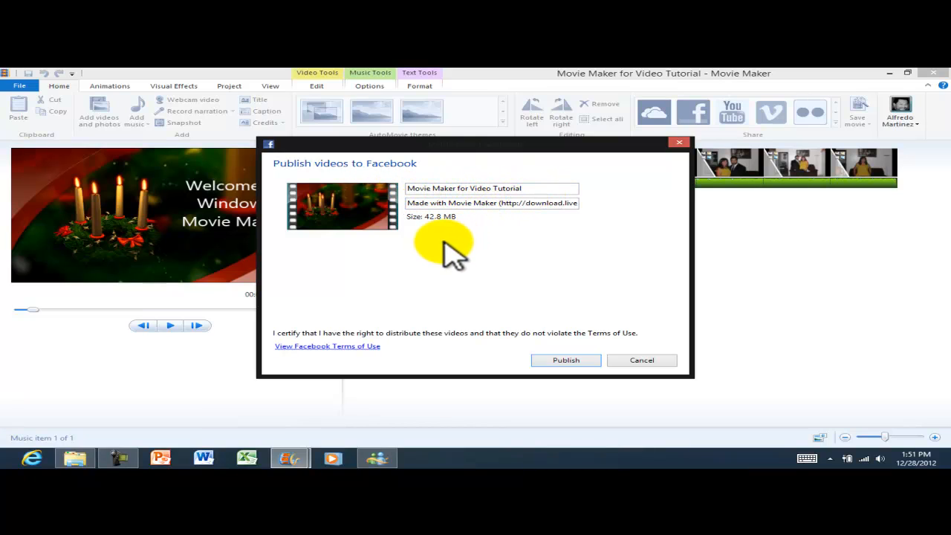
pyautogui.click(565, 362)
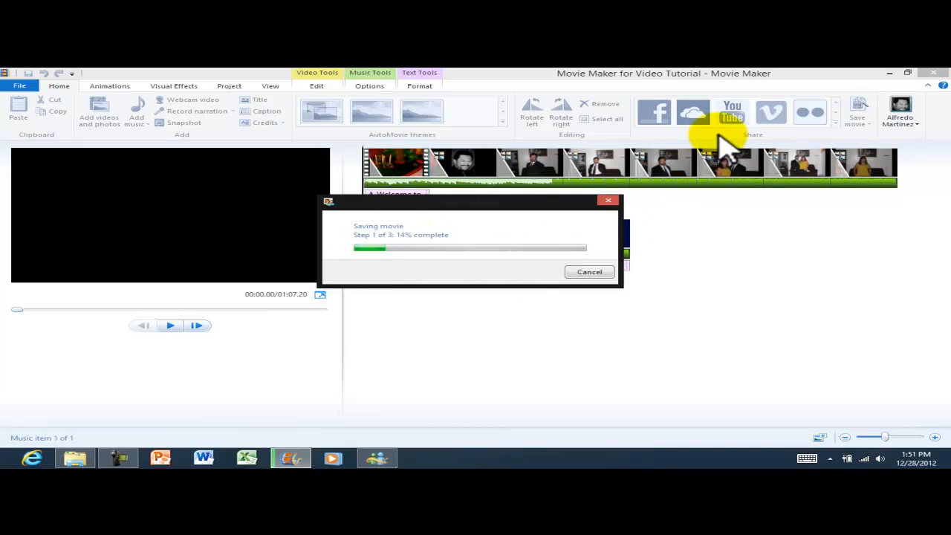
# Move the progress dialog off the timeline and wait until uploading reaches step 3 of 3.
pyautogui.moveTo(492, 198); pyautogui.dragTo(553, 289)
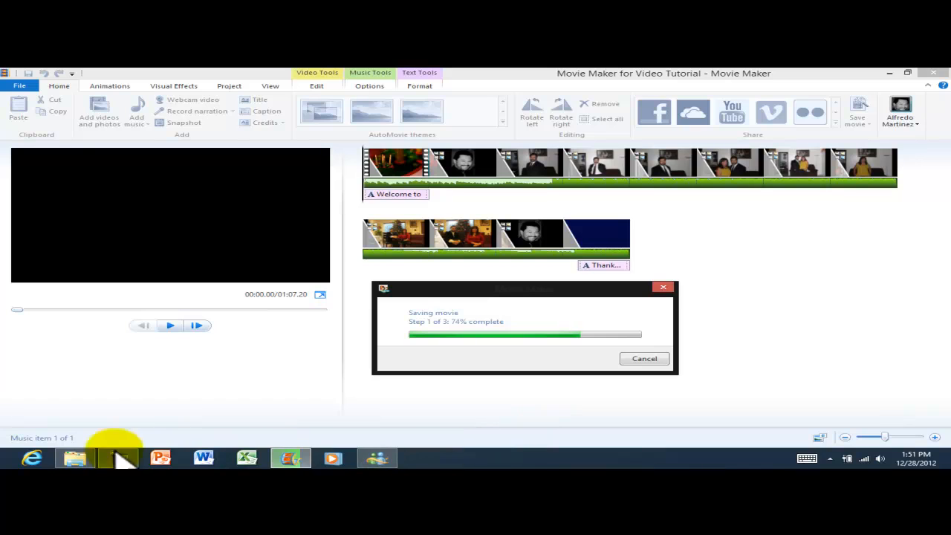
pyautogui.moveTo(116, 454)
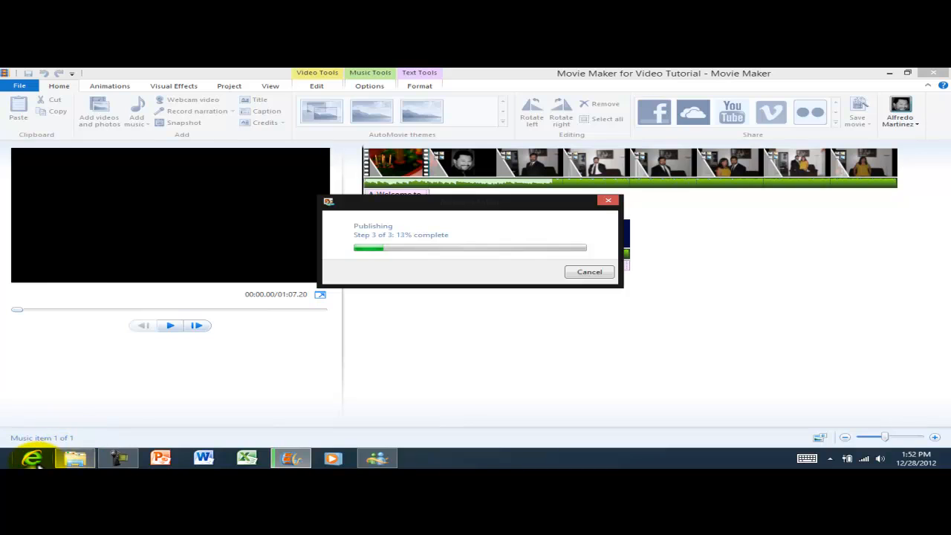
pyautogui.click(74, 459)
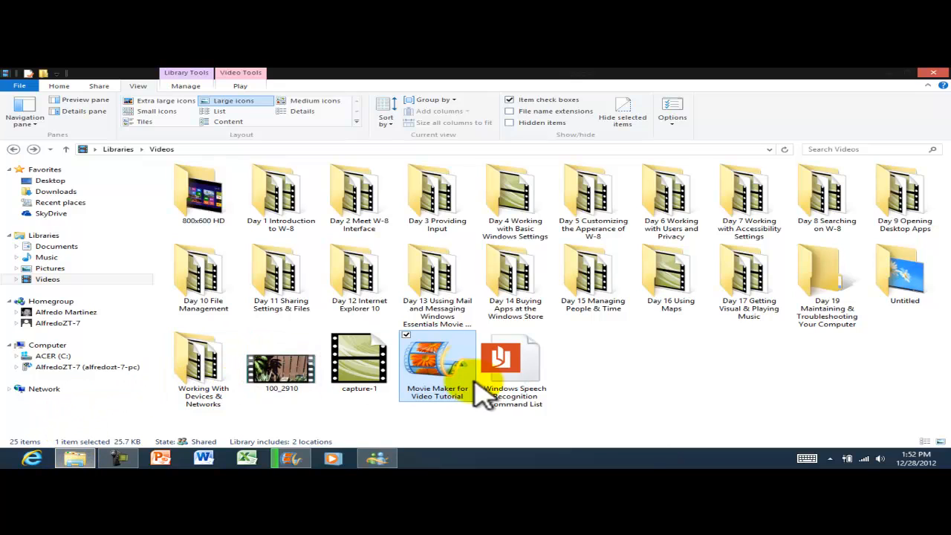
pyautogui.click(684, 375)
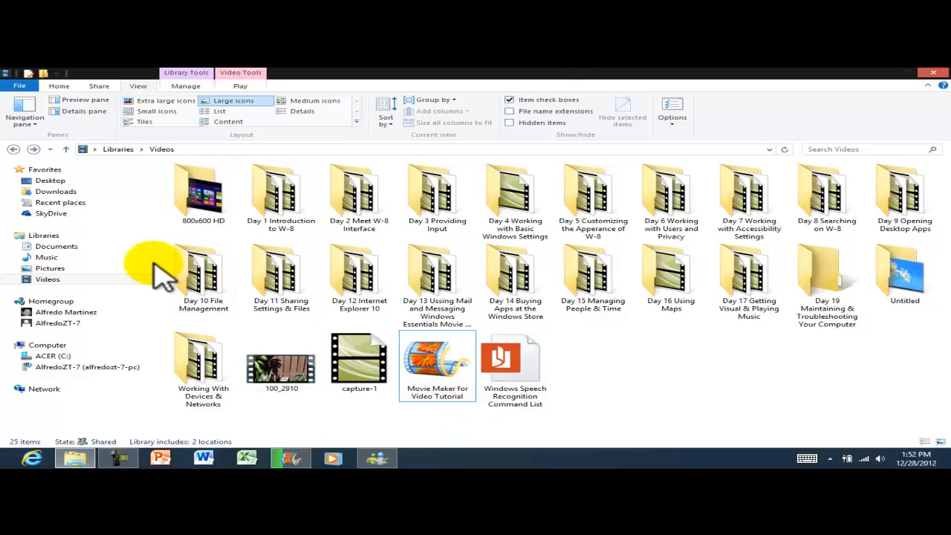
pyautogui.click(54, 280)
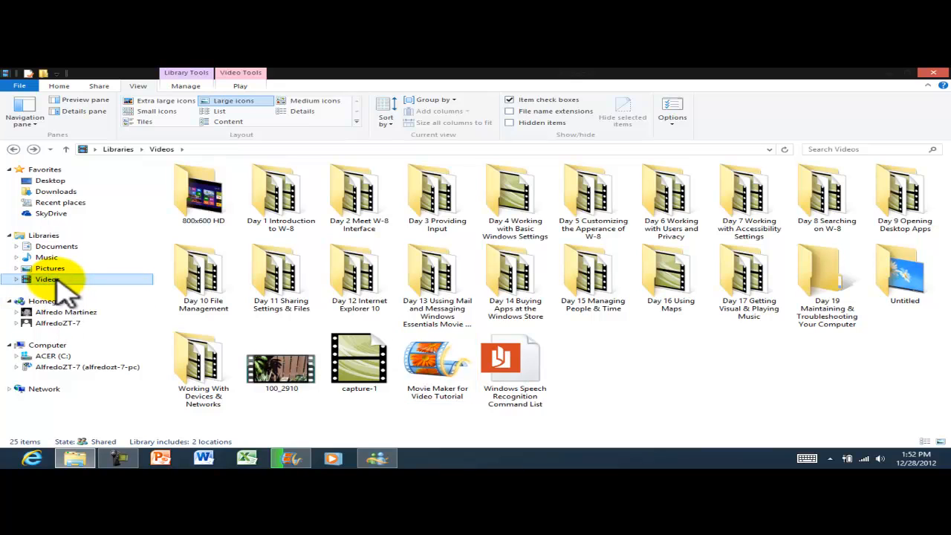
pyautogui.doubleClick(891, 282)
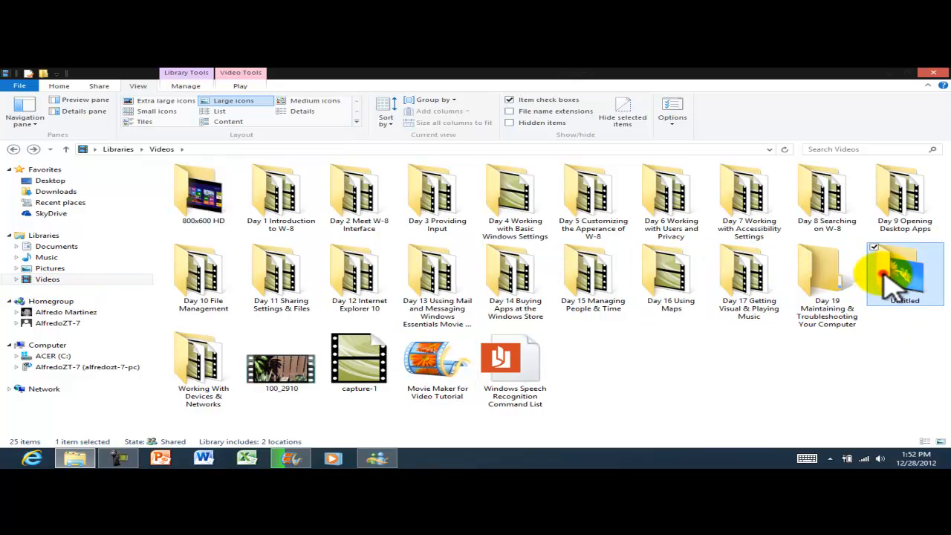
pyautogui.click(13, 149)
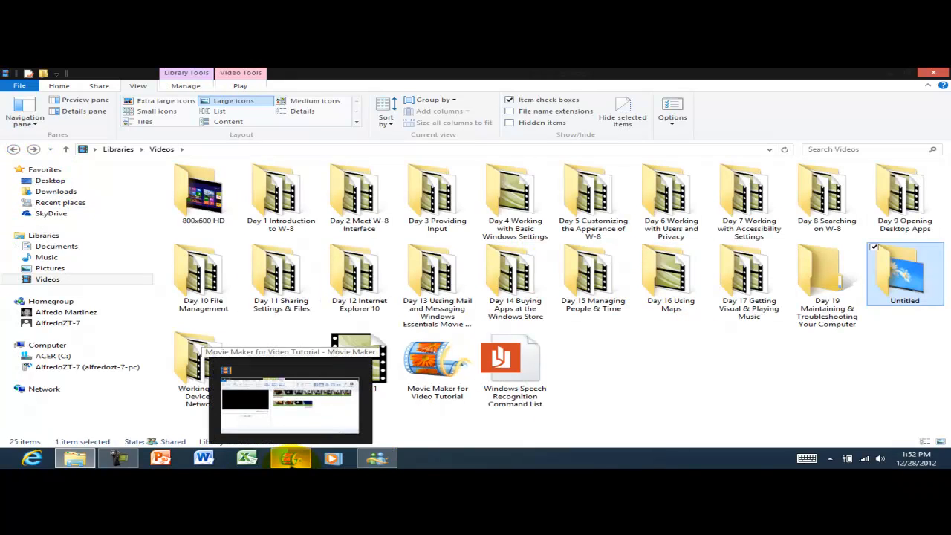
pyautogui.click(291, 458)
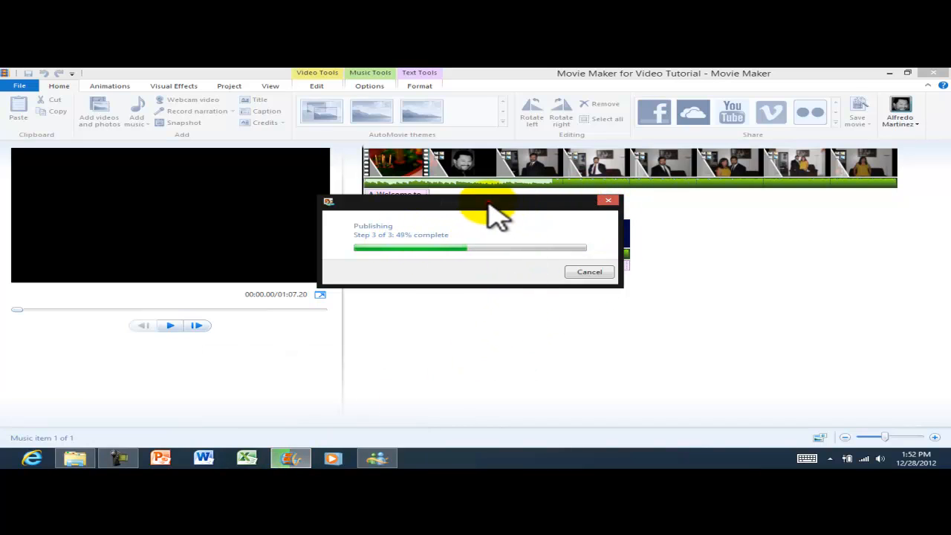
pyautogui.moveTo(491, 200); pyautogui.dragTo(530, 288)
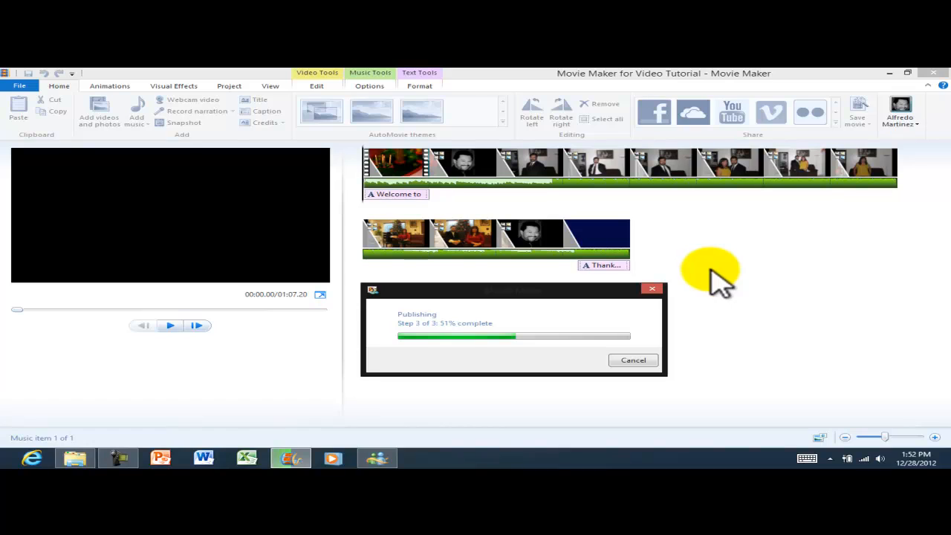
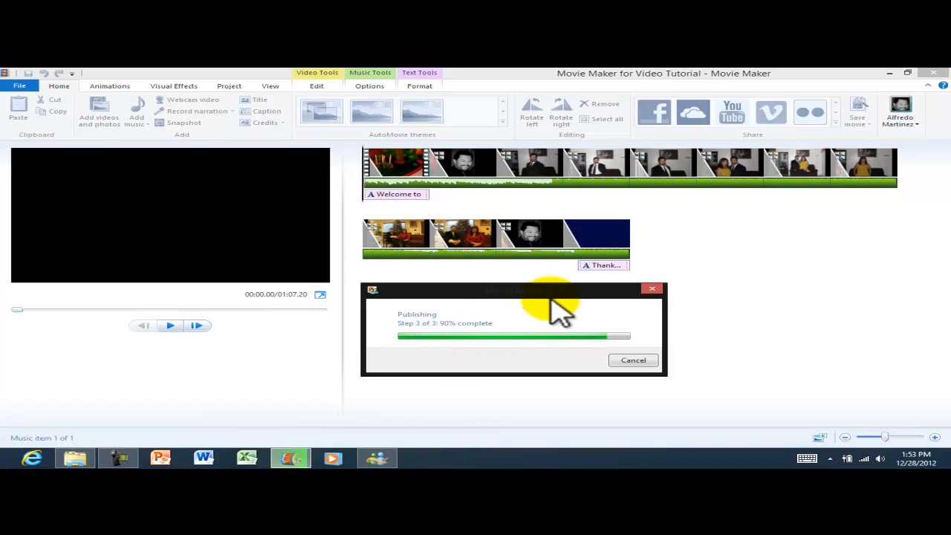
# Let the Facebook publish finish, then open the Temp folder holding the 'Movie Maker for Video Tutorial' MP4.
pyautogui.moveTo(556, 290); pyautogui.dragTo(220, 332)
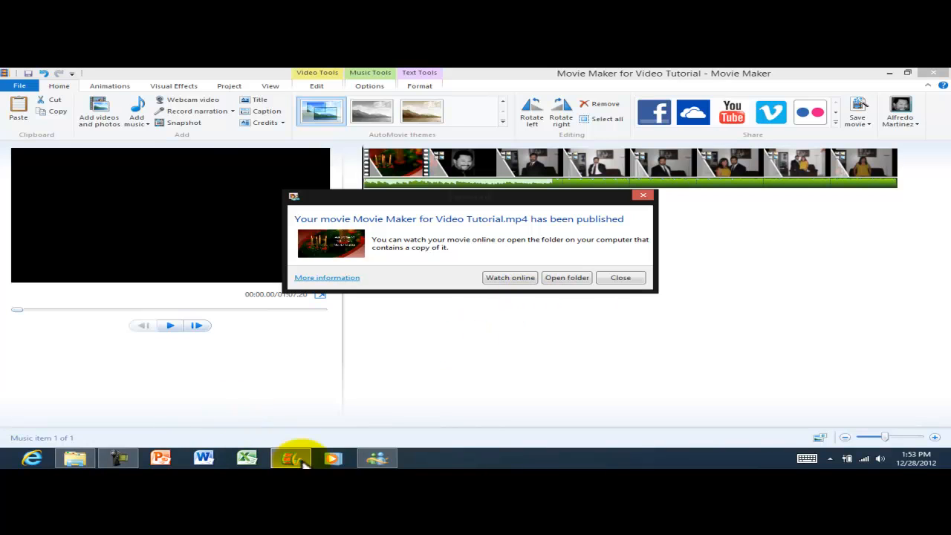
pyautogui.click(119, 457)
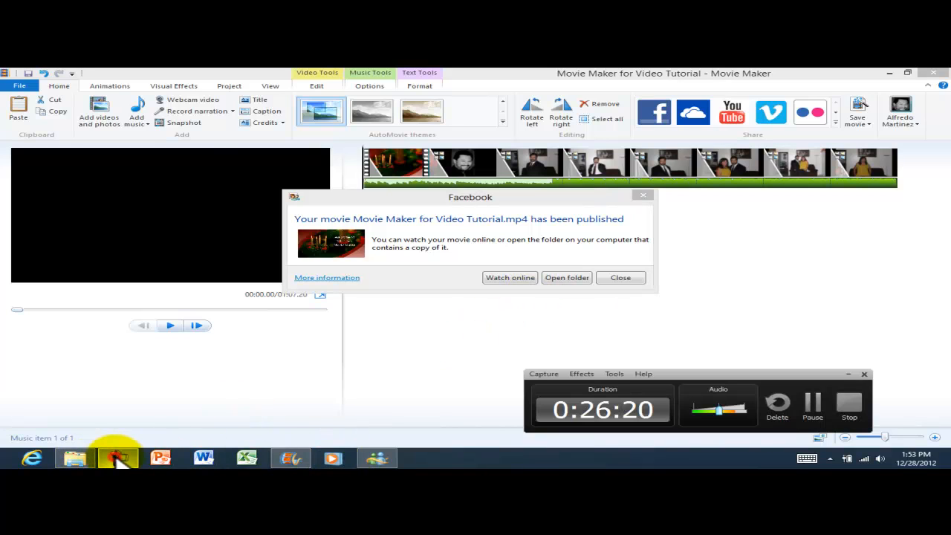
pyautogui.click(814, 407)
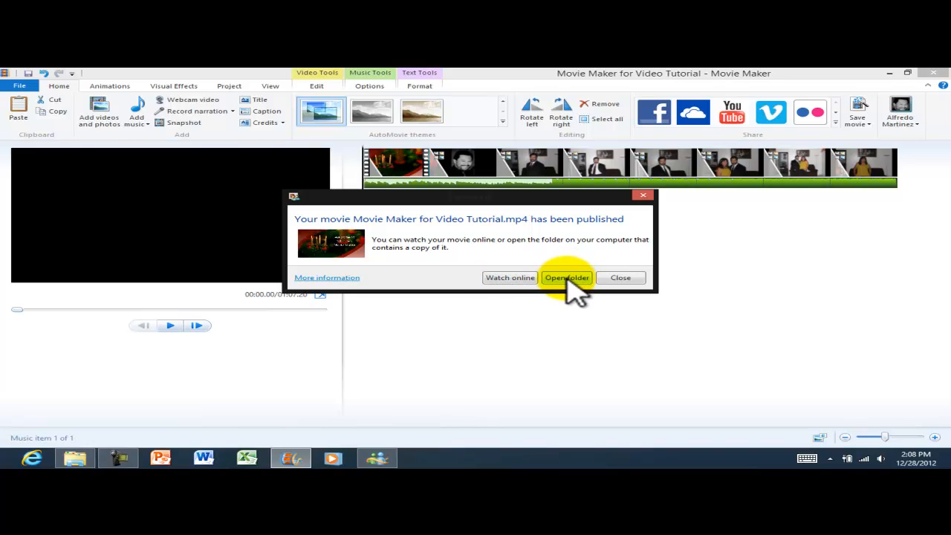
pyautogui.click(566, 279)
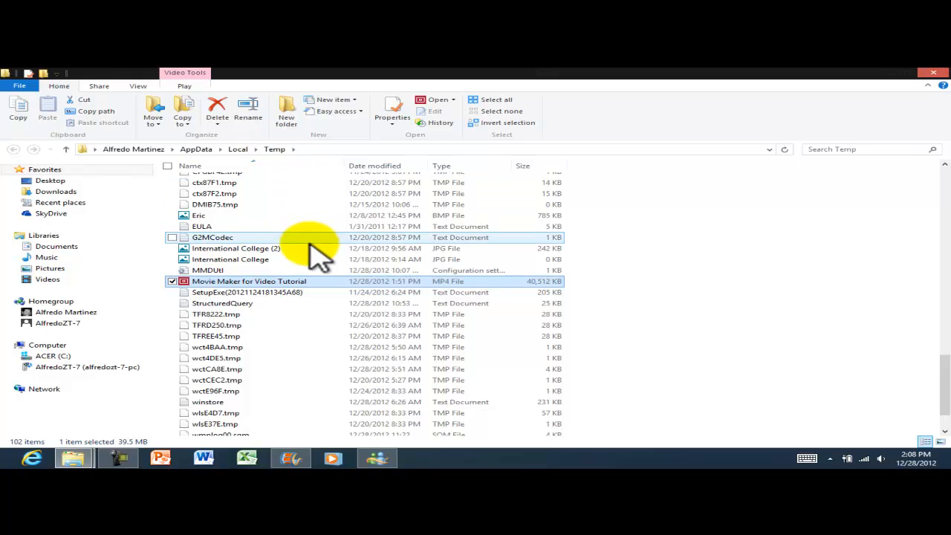
# Look over the 40,512 KB MP4 in the Temp folder, then return to the Movie Maker project.
pyautogui.scroll(10, 307, 245)
pyautogui.scroll(7, 383, 286)
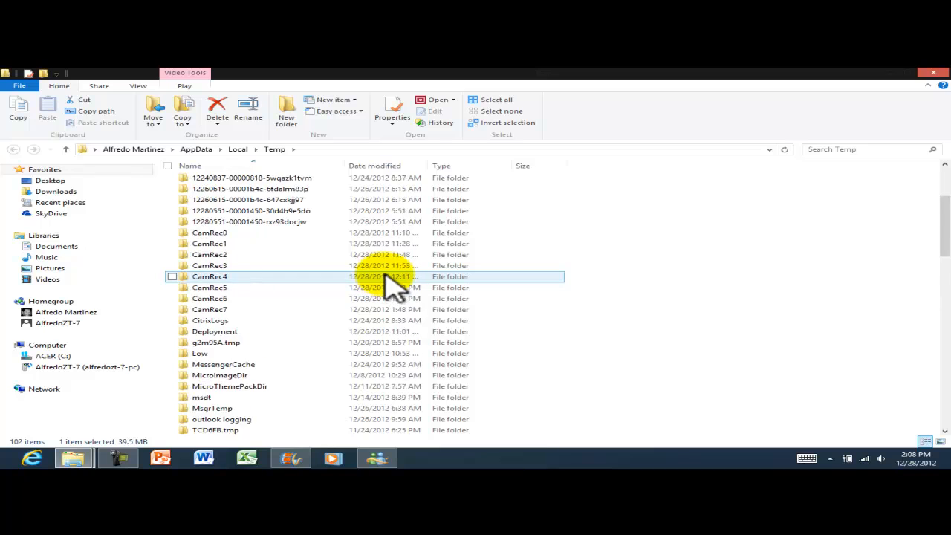
pyautogui.scroll(-20, 386, 286)
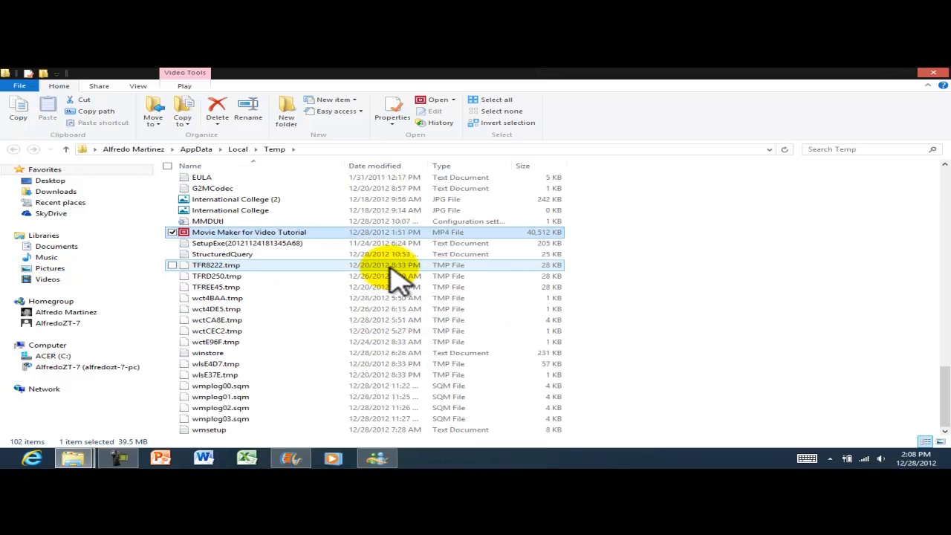
pyautogui.scroll(3, 393, 278)
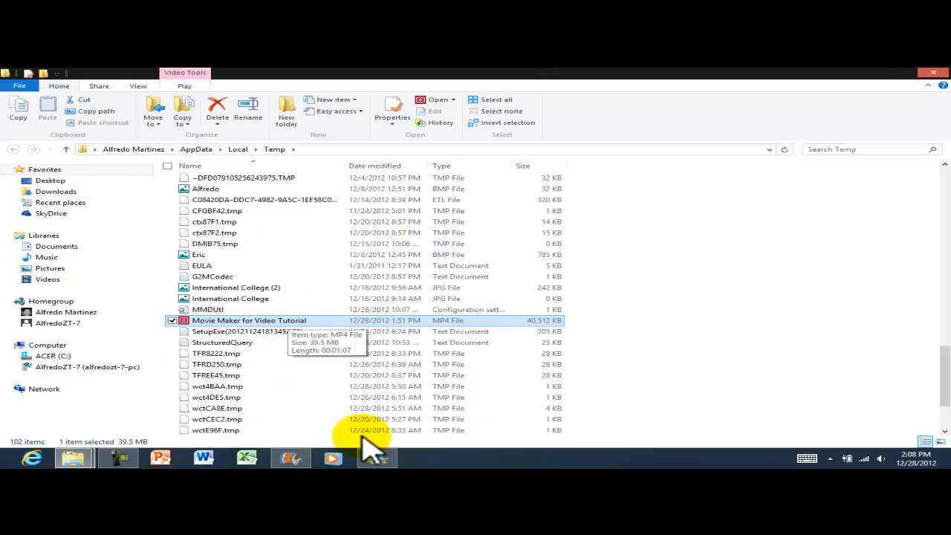
pyautogui.click(297, 460)
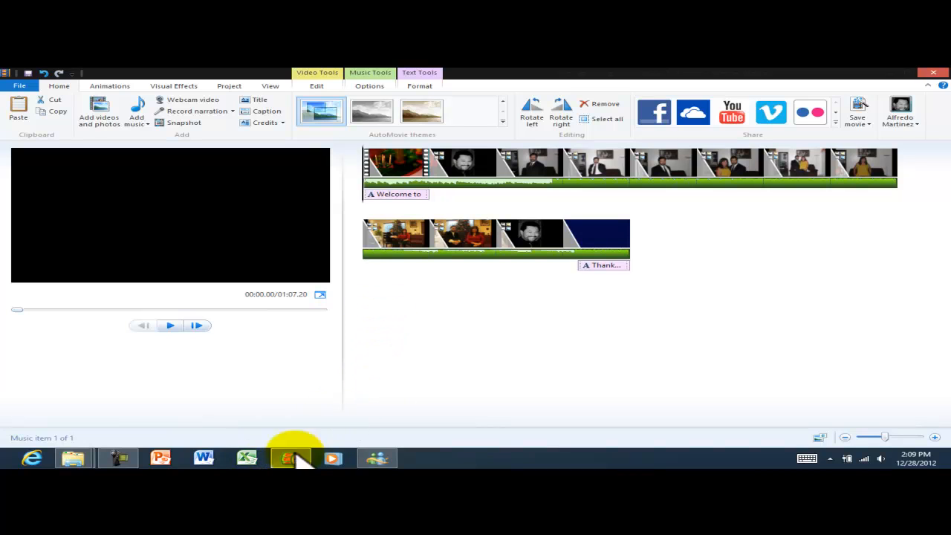
# Paste the 'Movie Maker for Video Tutorial' MP4 from Temp into the Videos library.
pyautogui.moveTo(74, 457)
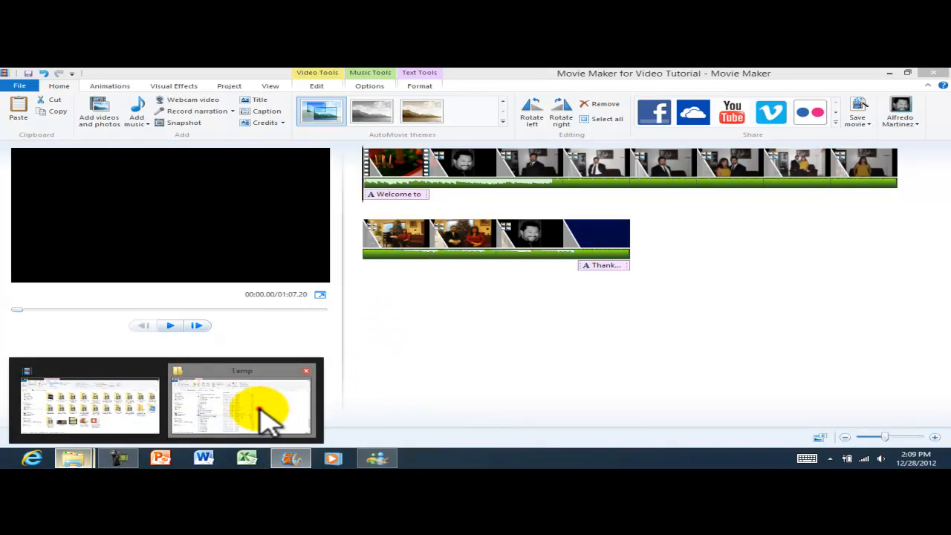
pyautogui.click(268, 407)
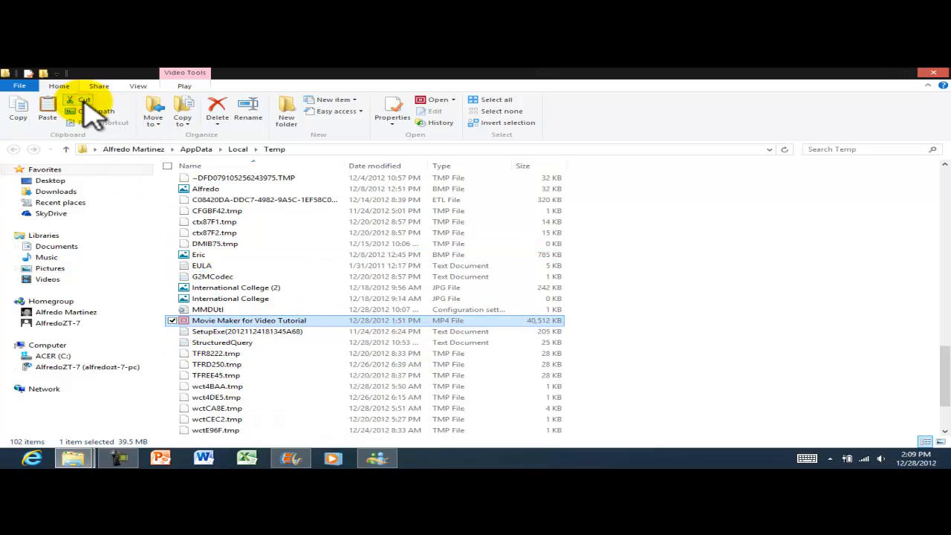
pyautogui.click(47, 279)
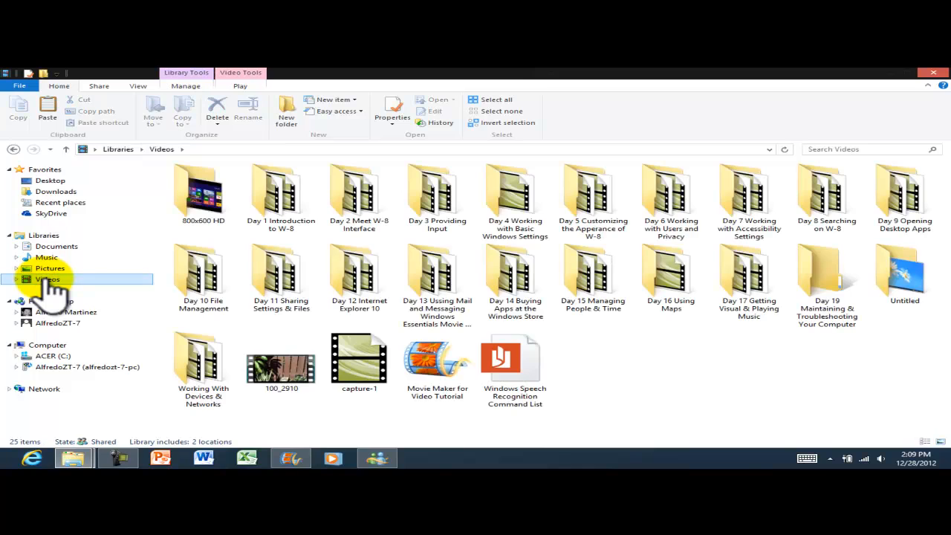
pyautogui.rightClick(619, 363)
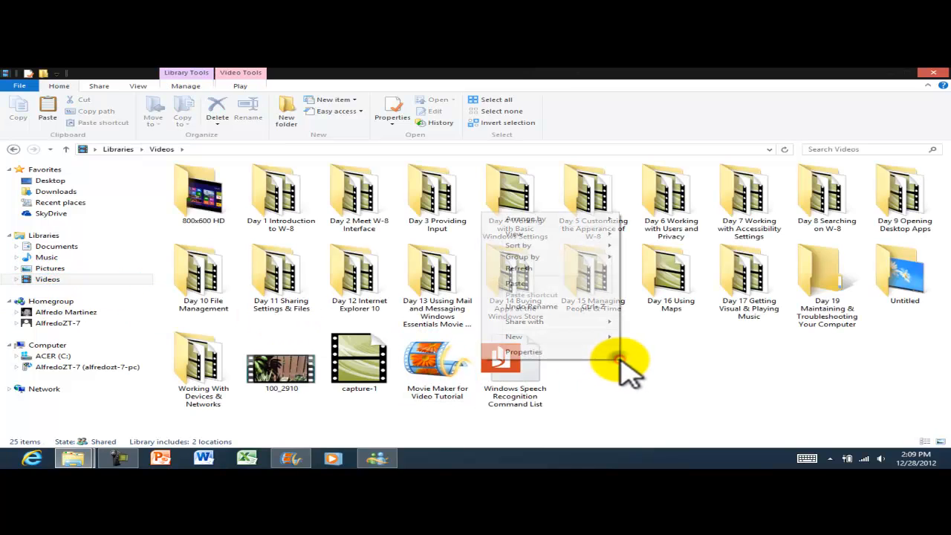
pyautogui.click(553, 283)
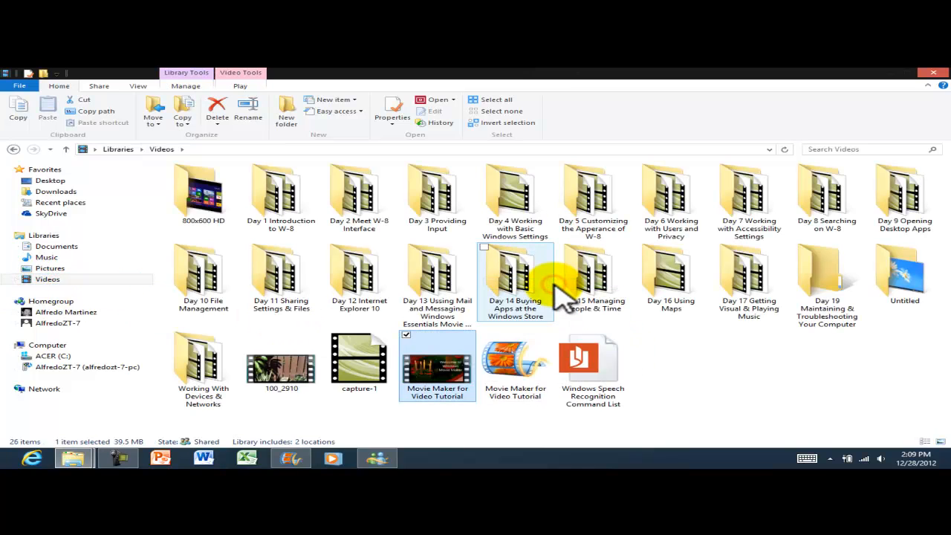
pyautogui.click(683, 365)
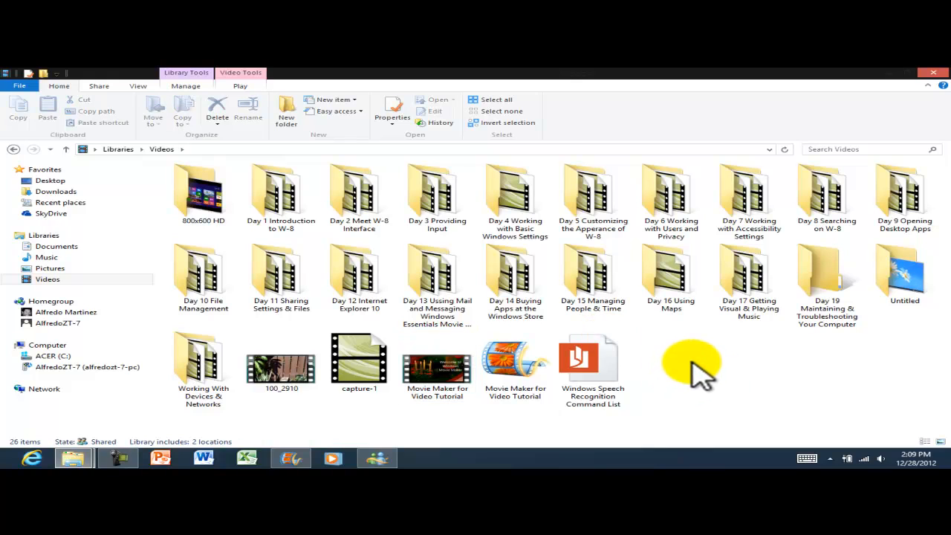
# Play 'Movie Maker for Video Tutorial.mp4' in the Video app, pause it at 0:20, and close the app.
pyautogui.doubleClick(445, 383)
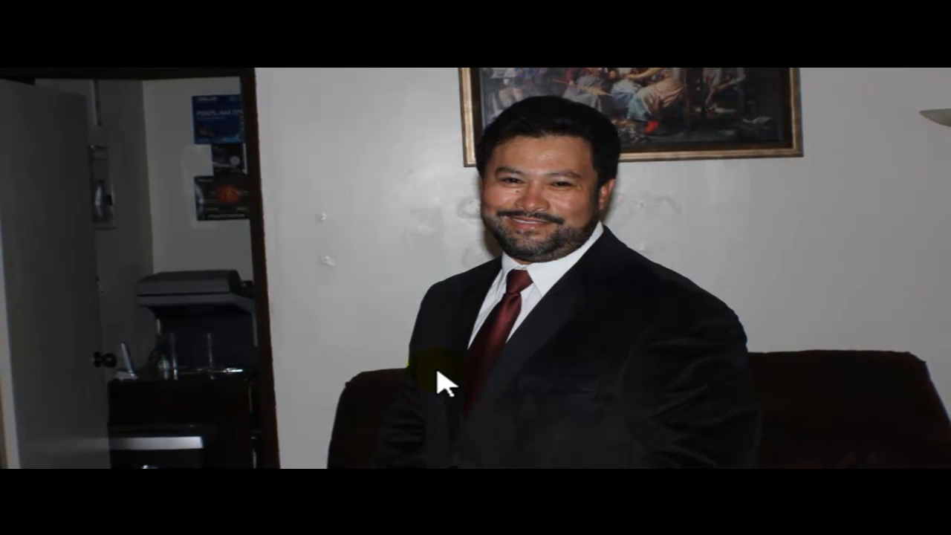
pyautogui.click(522, 217)
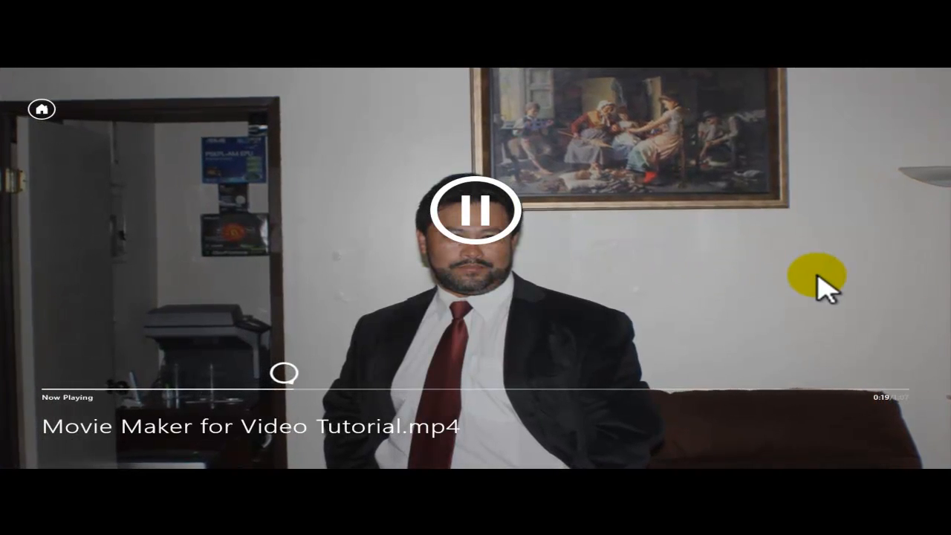
pyautogui.click(488, 208)
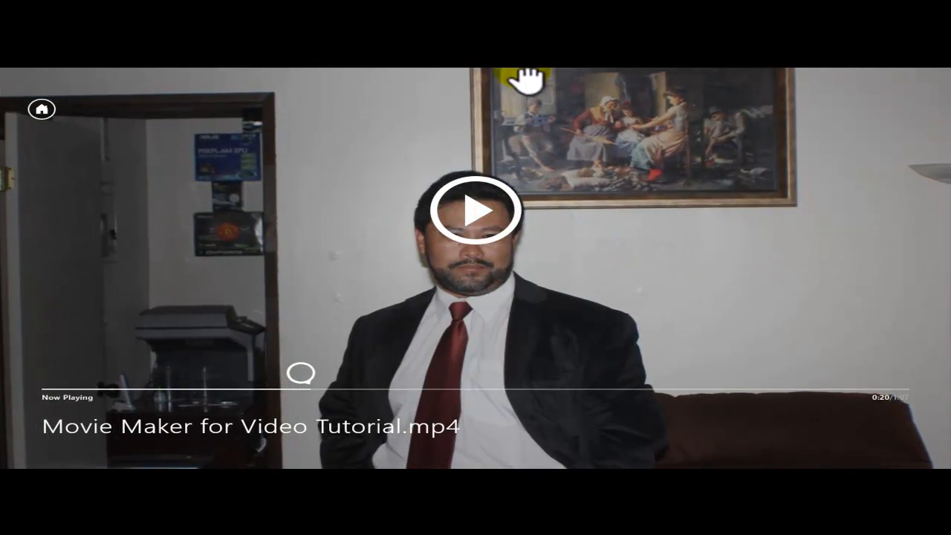
pyautogui.moveTo(525, 74); pyautogui.dragTo(451, 460)
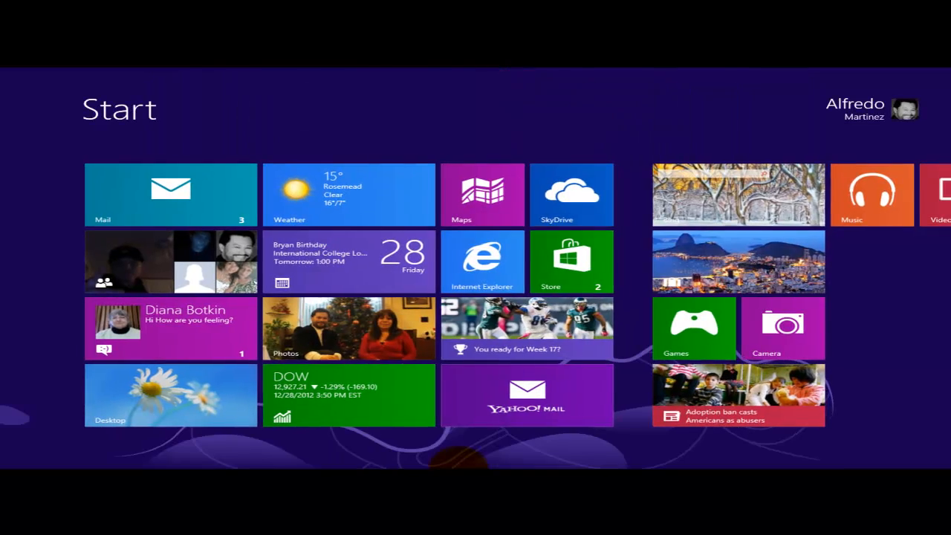
# Return from Start to the desktop and bring the 01:07.20 Movie Maker project forward.
pyautogui.click(190, 418)
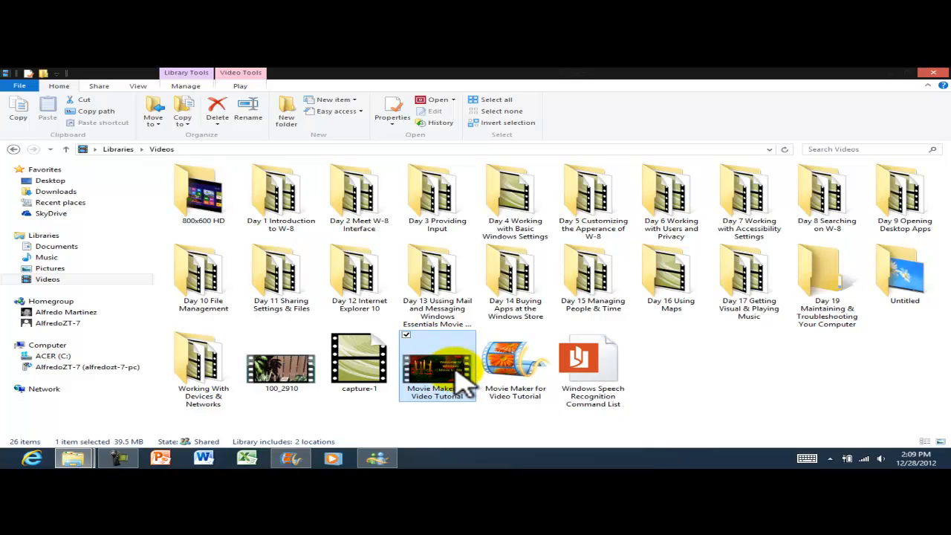
pyautogui.click(290, 457)
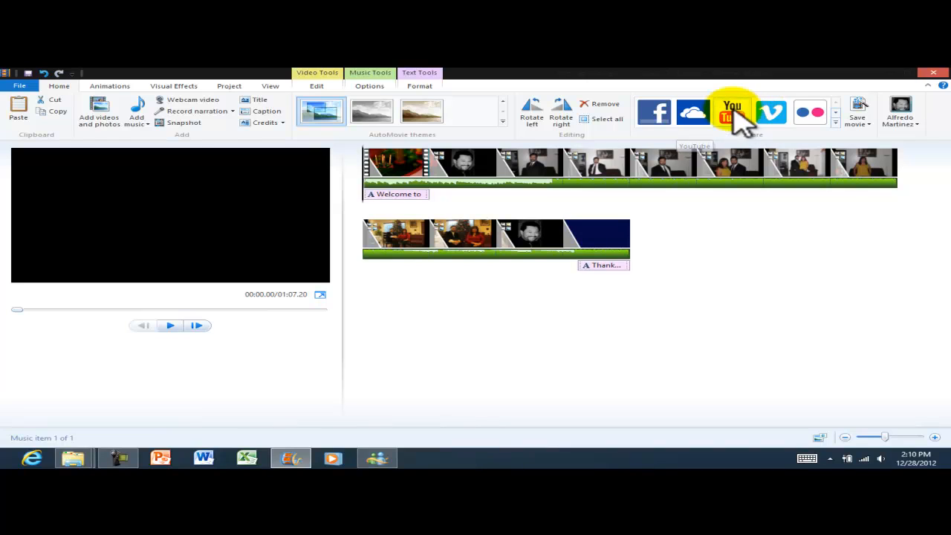
pyautogui.click(861, 122)
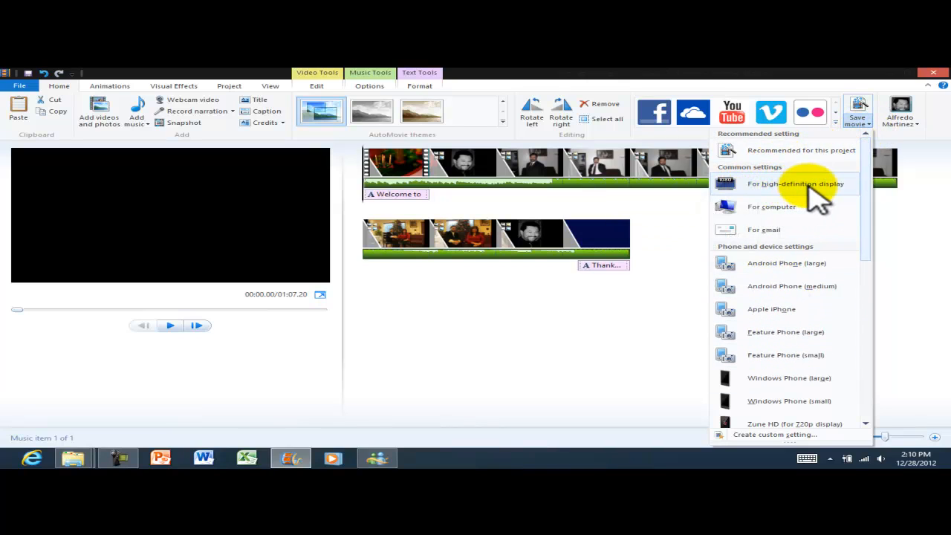
pyautogui.click(789, 185)
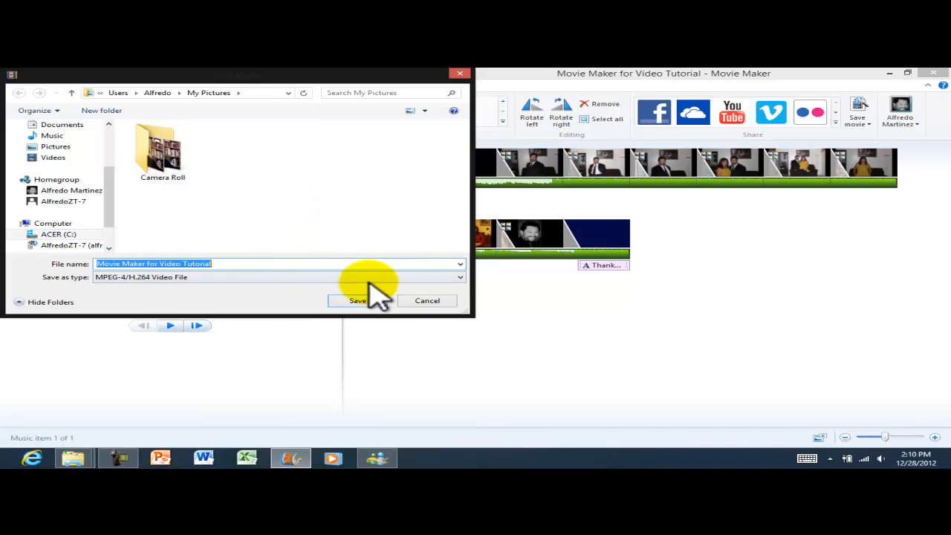
pyautogui.click(444, 276)
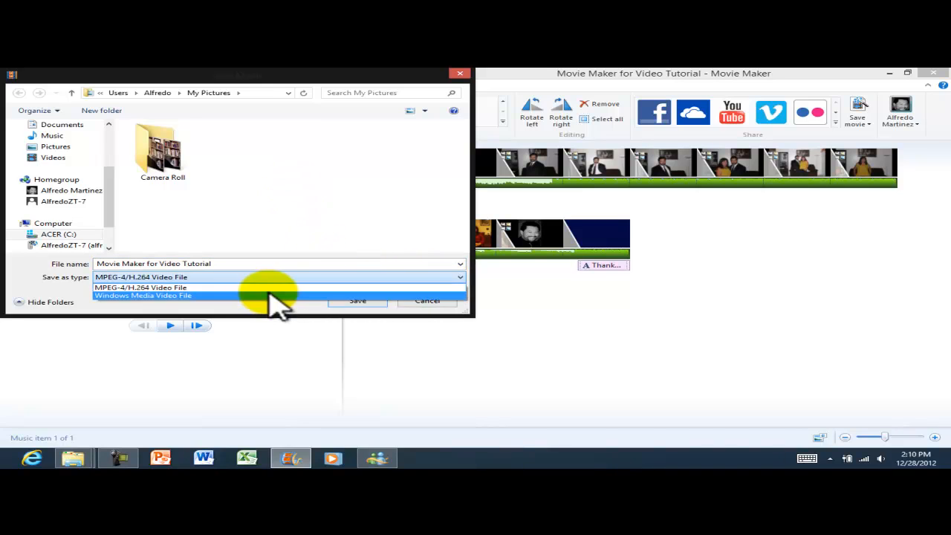
pyautogui.click(212, 285)
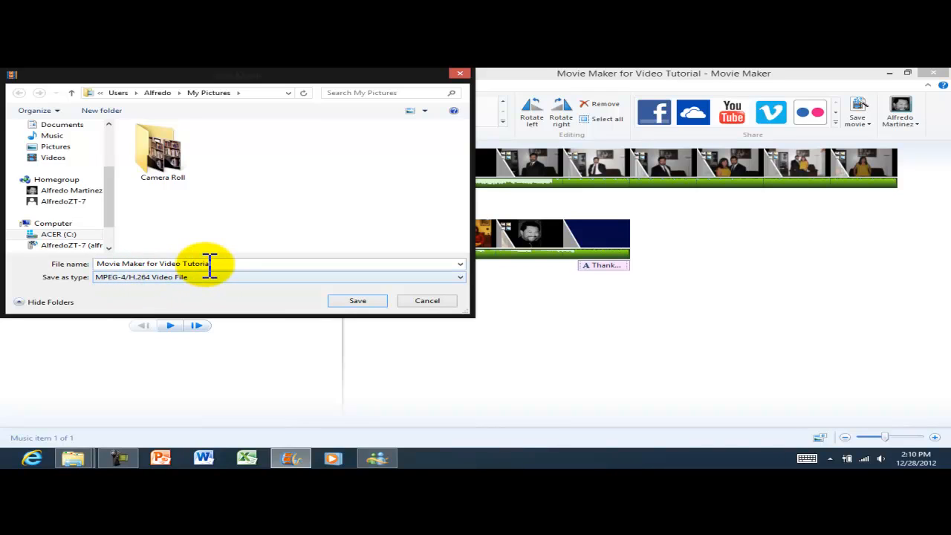
pyautogui.click(235, 261)
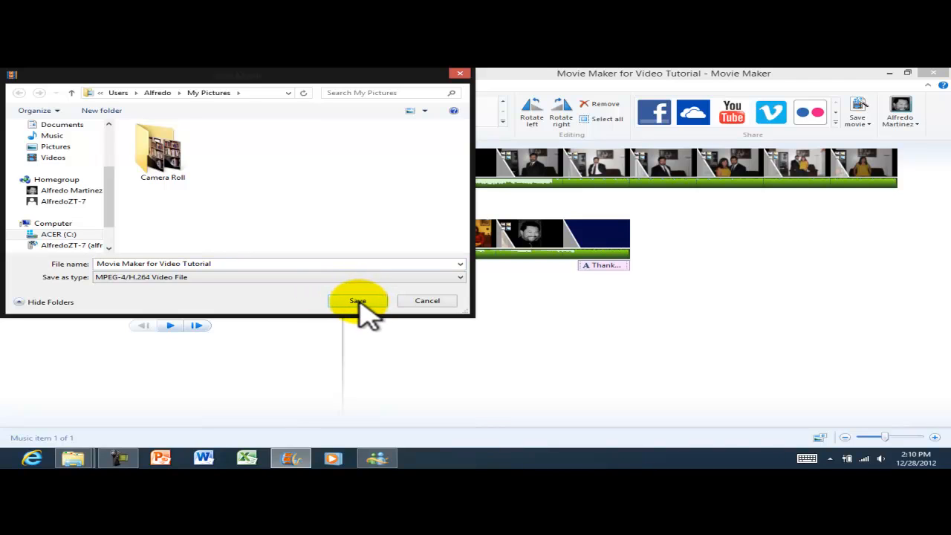
pyautogui.click(433, 300)
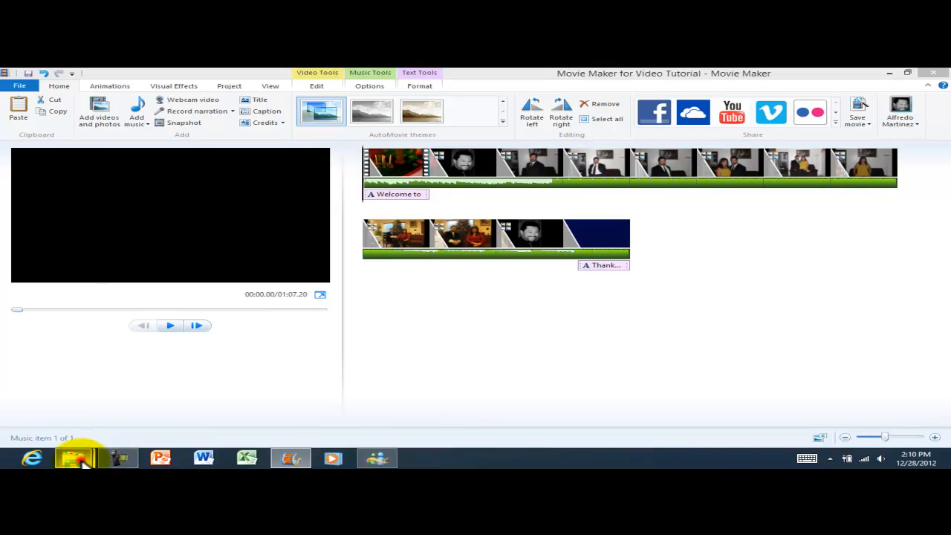
pyautogui.moveTo(90, 455)
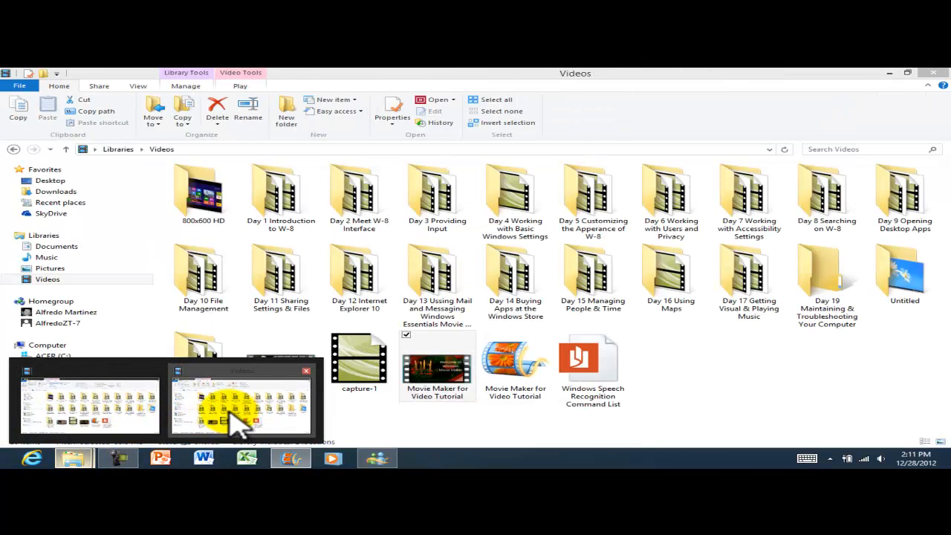
pyautogui.click(232, 413)
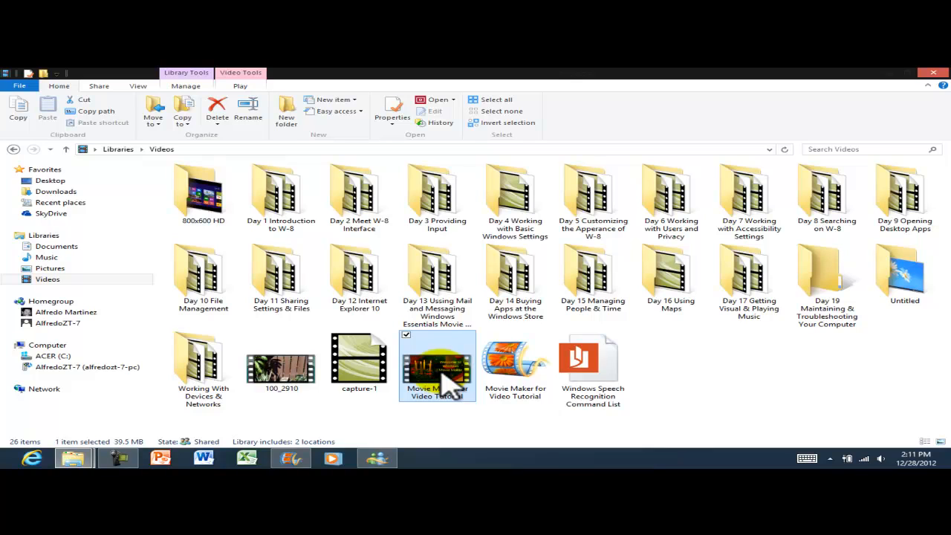
pyautogui.click(675, 361)
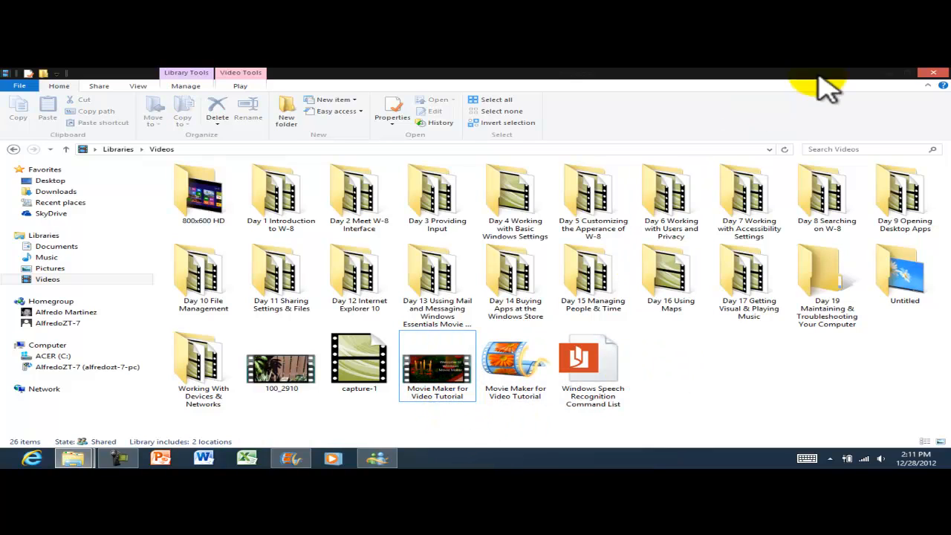
pyautogui.click(889, 73)
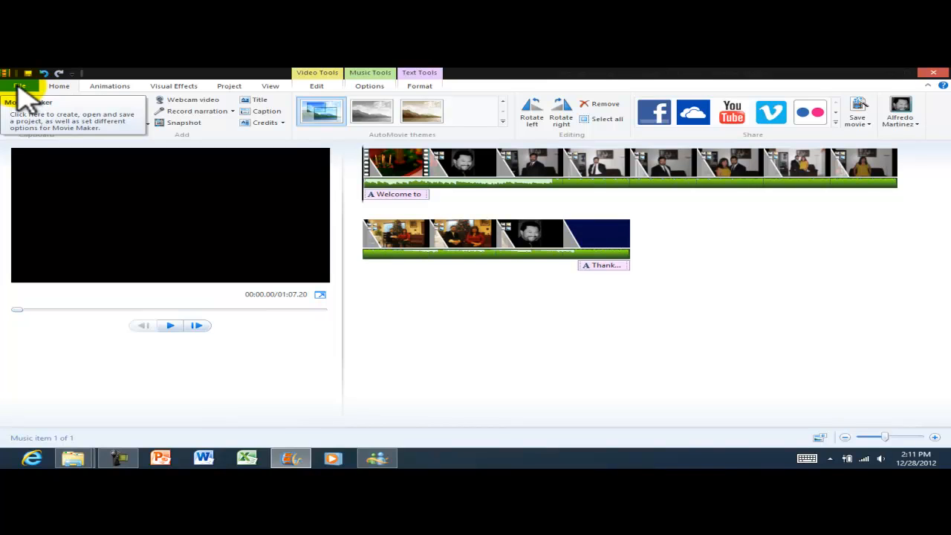
# Exit Movie Maker from the File menu.
pyautogui.click(20, 87)
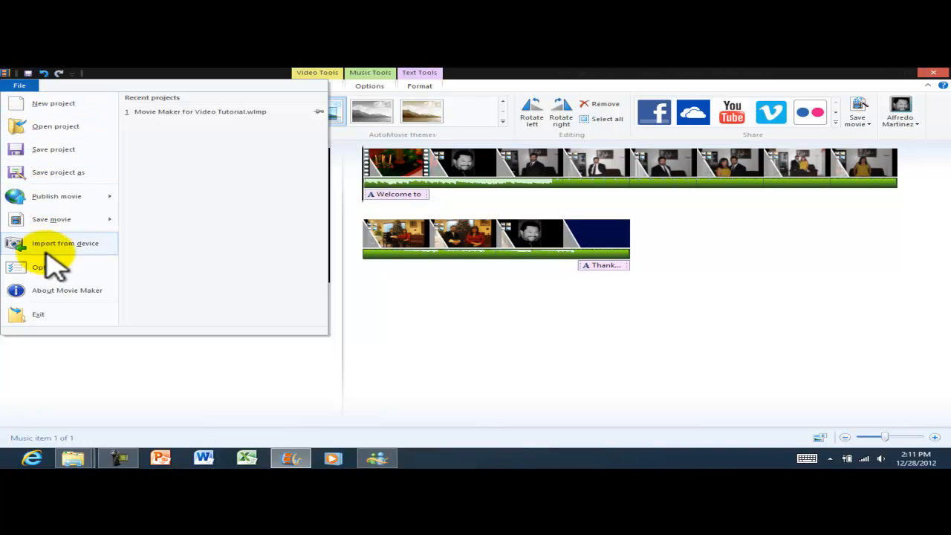
pyautogui.click(41, 315)
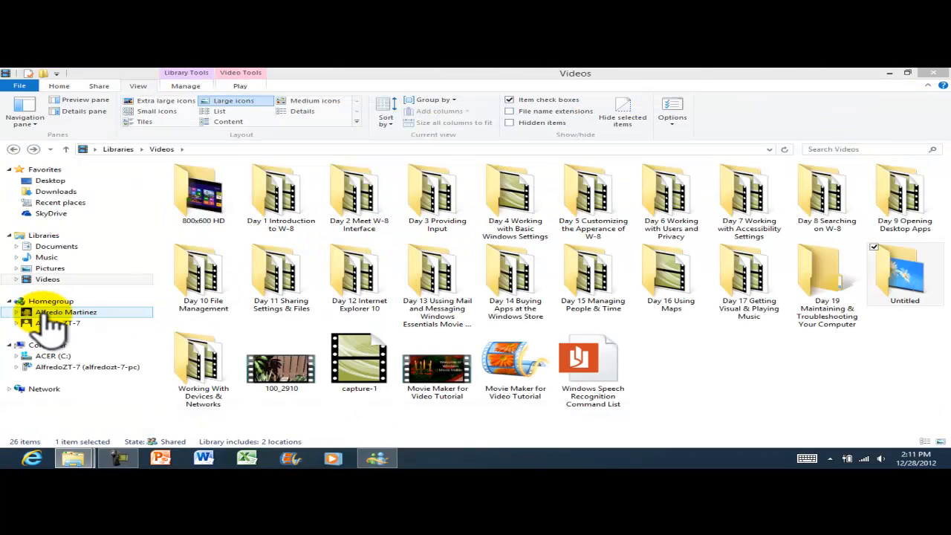
# Close the Videos window, load facebook.com in Internet Explorer, and go to the password field.
pyautogui.moveTo(919, 71)
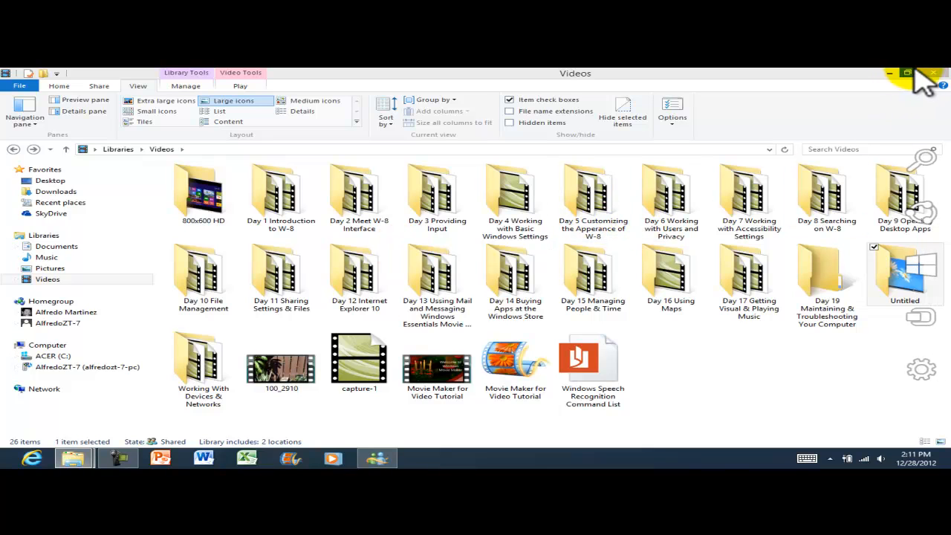
pyautogui.click(932, 73)
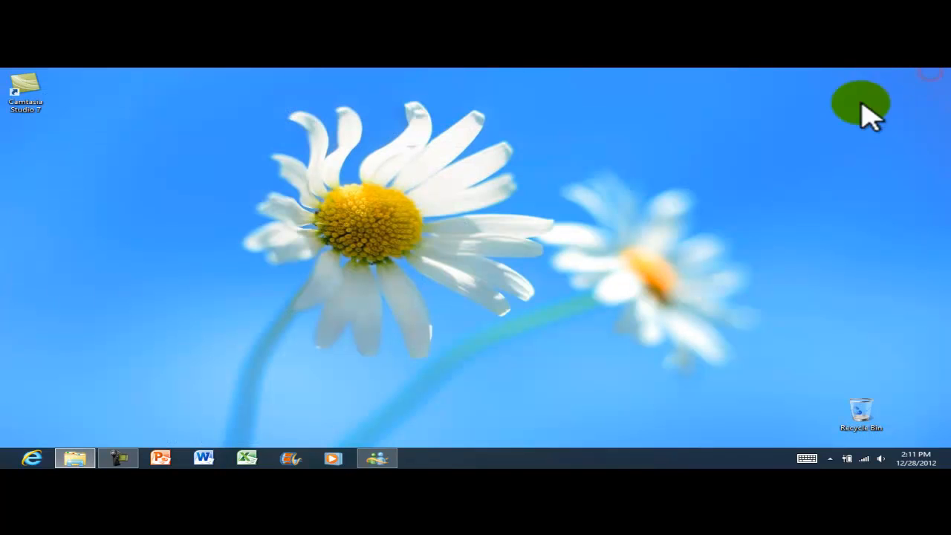
pyautogui.click(34, 456)
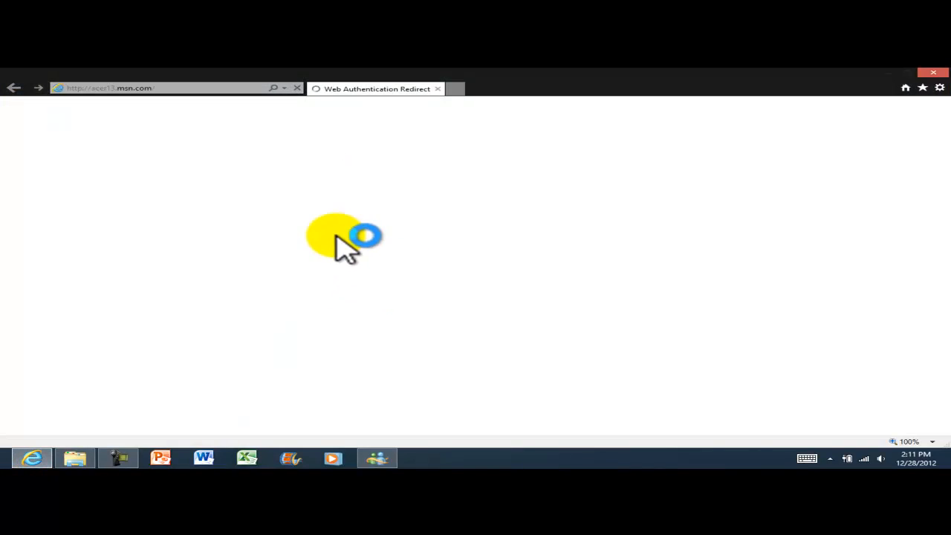
pyautogui.click(216, 88)
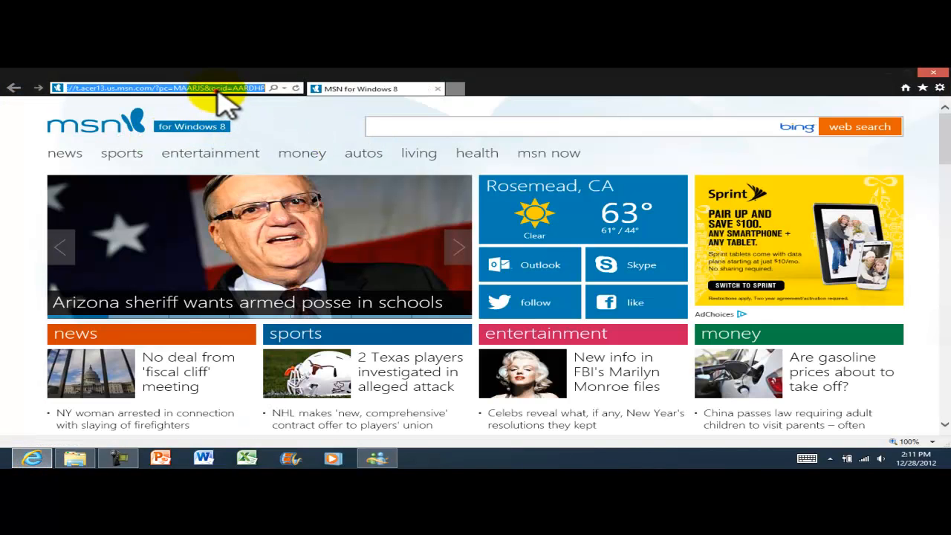
pyautogui.write('fac')
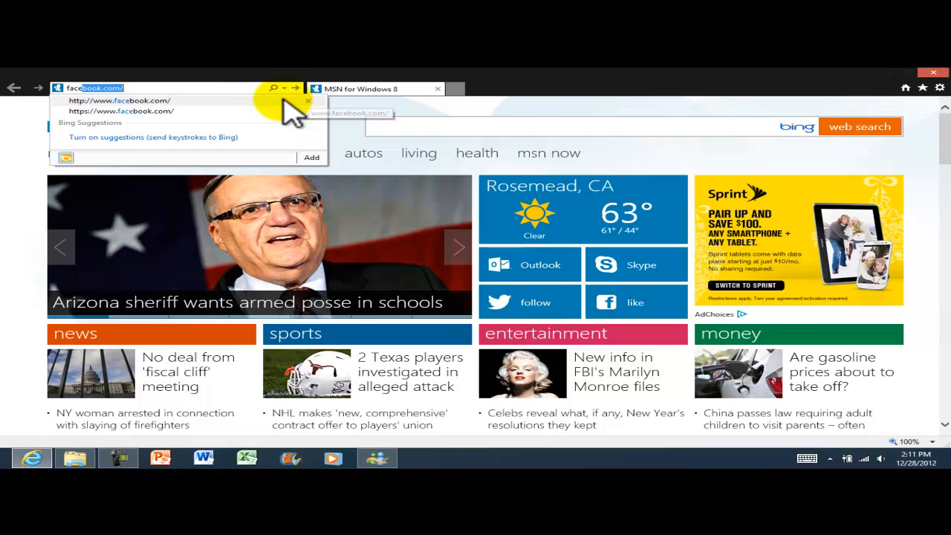
pyautogui.write('e')
pyautogui.press('Return')
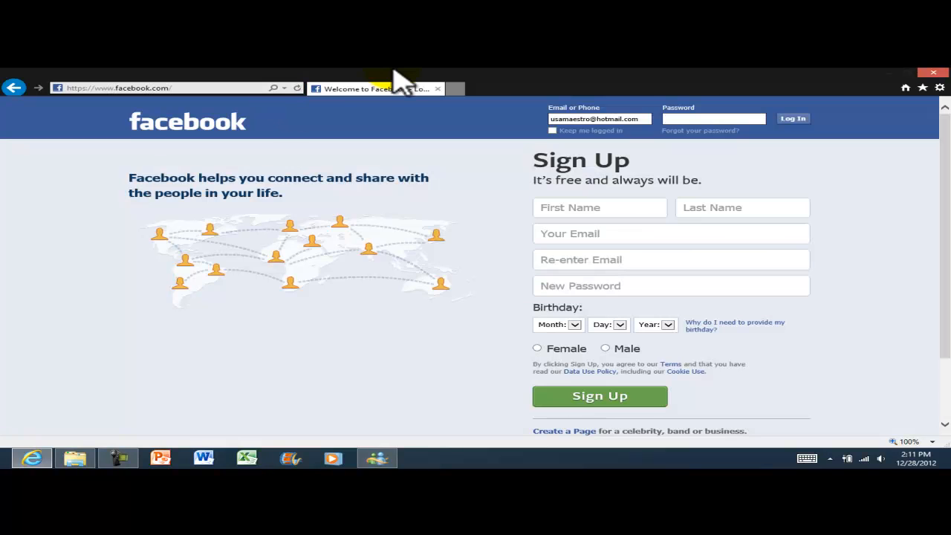
pyautogui.click(708, 117)
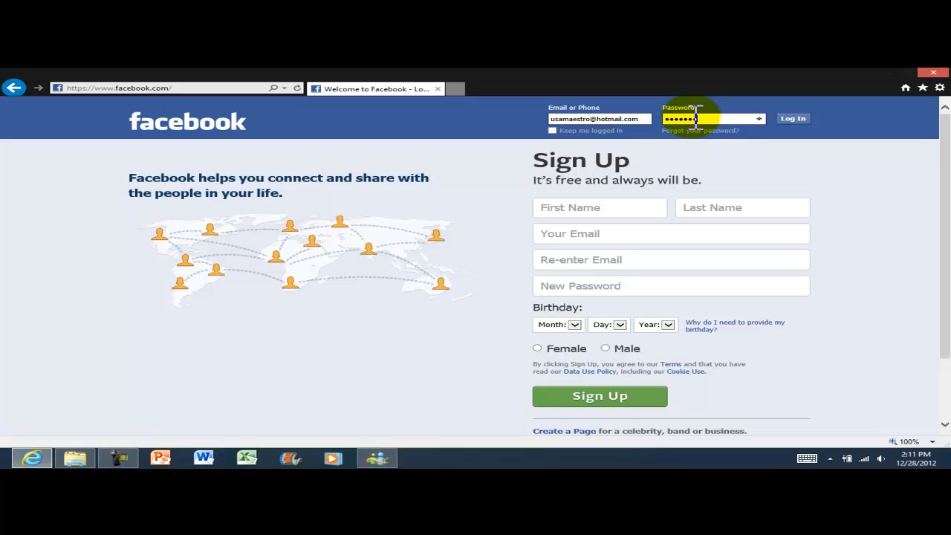
# Log in to Facebook and open the 'Movie Maker for Video Tutorial' post from the profile timeline.
pyautogui.press('Return')
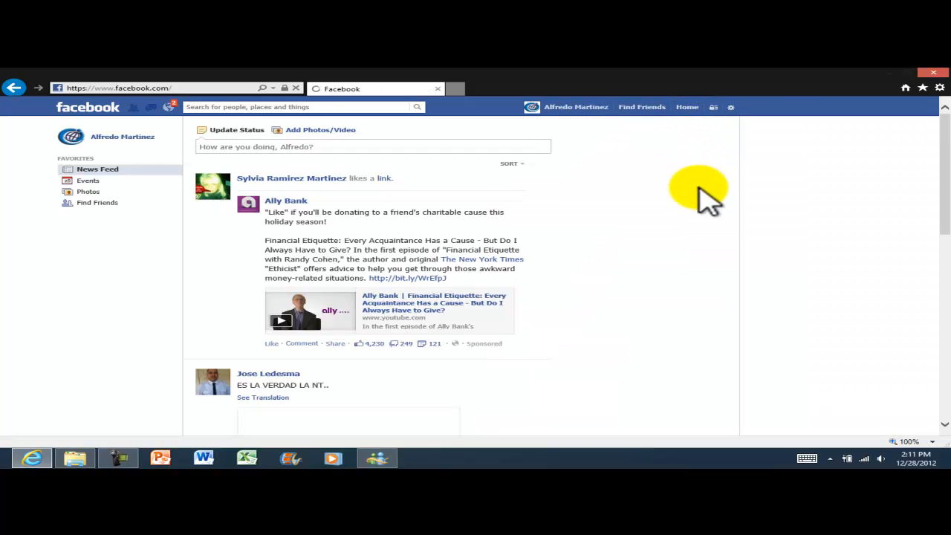
pyautogui.click(120, 137)
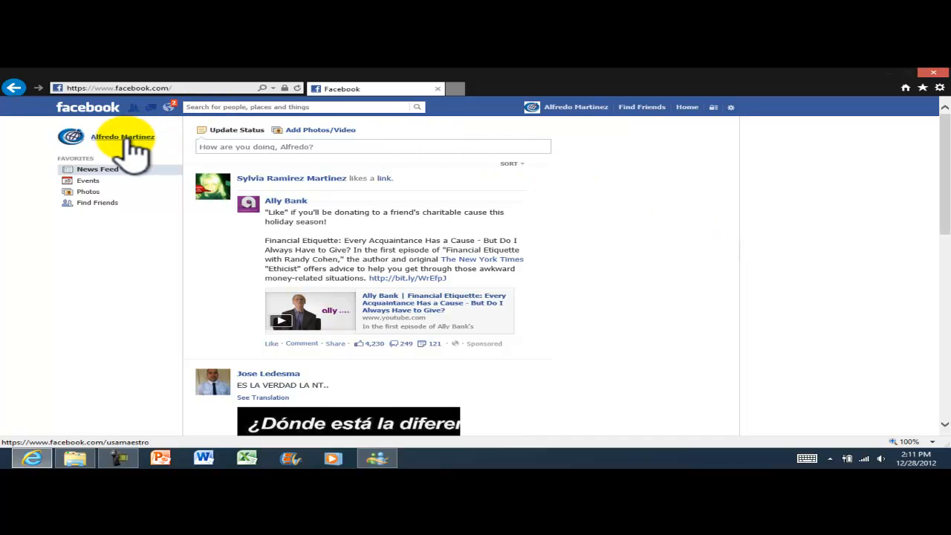
pyautogui.scroll(-2, 418, 166)
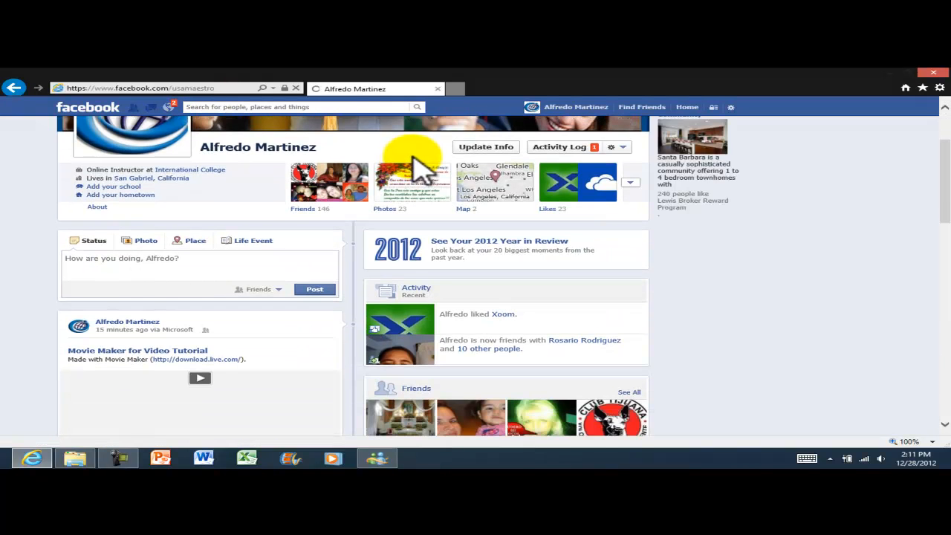
pyautogui.scroll(-1, 416, 158)
pyautogui.scroll(-1, 418, 165)
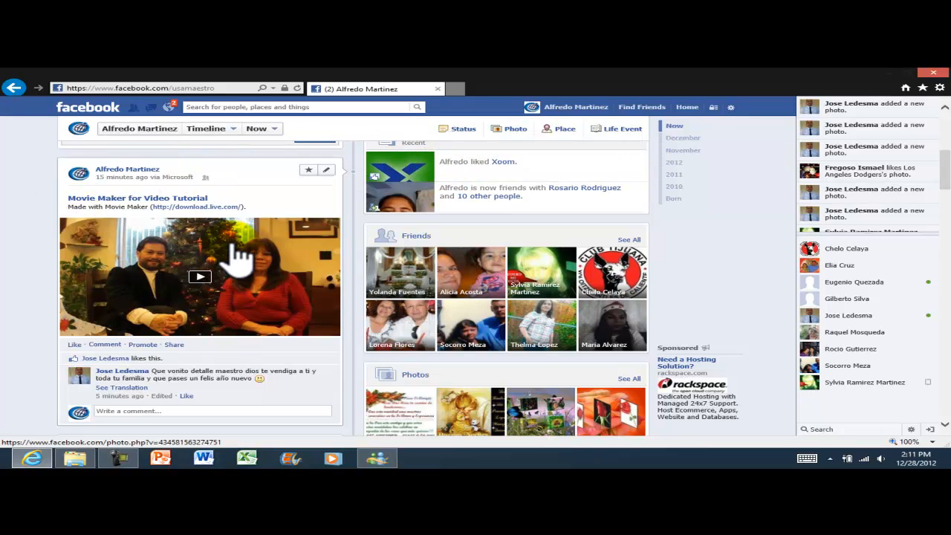
pyautogui.click(167, 200)
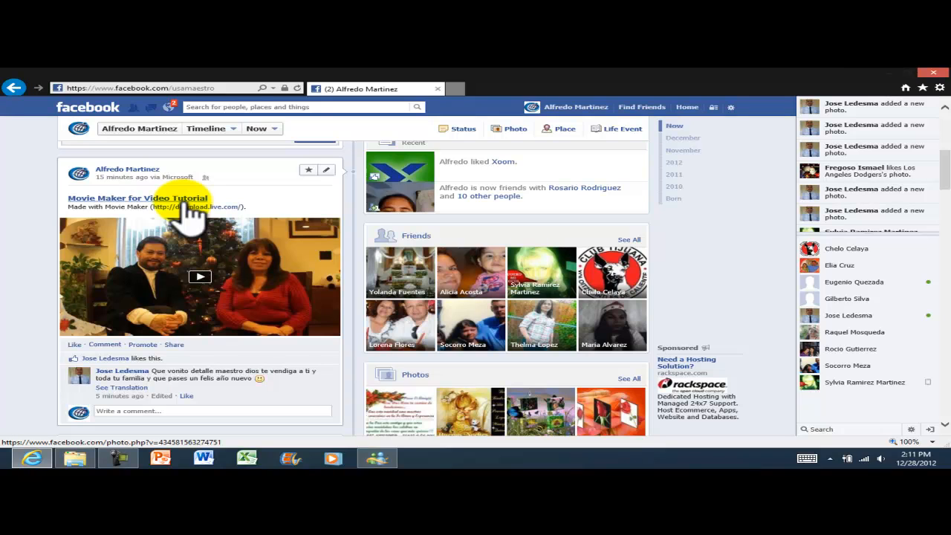
pyautogui.scroll(-1, 191, 217)
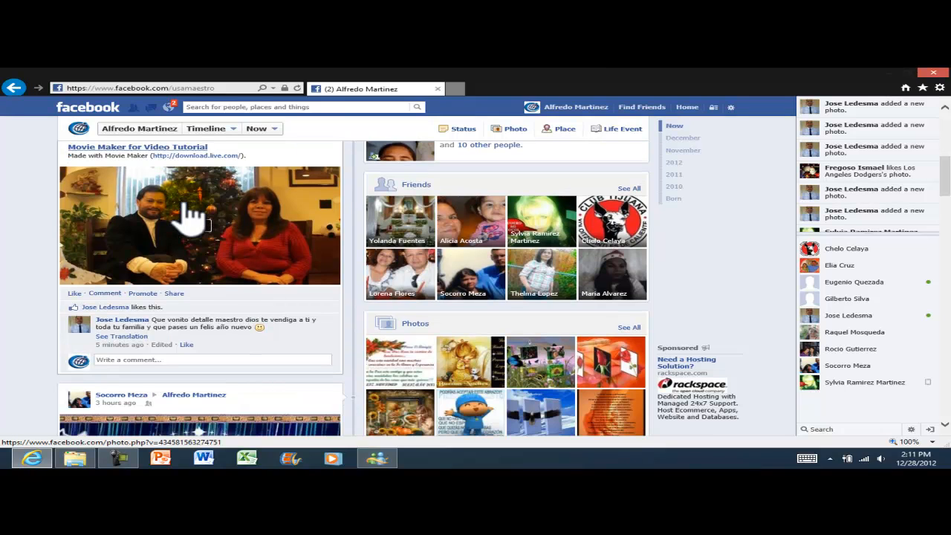
pyautogui.click(202, 228)
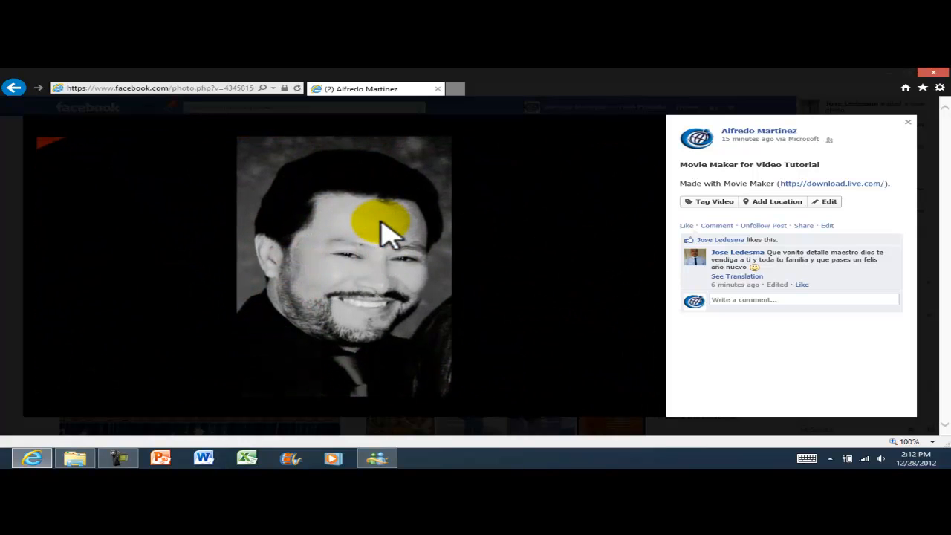
pyautogui.moveTo(373, 218)
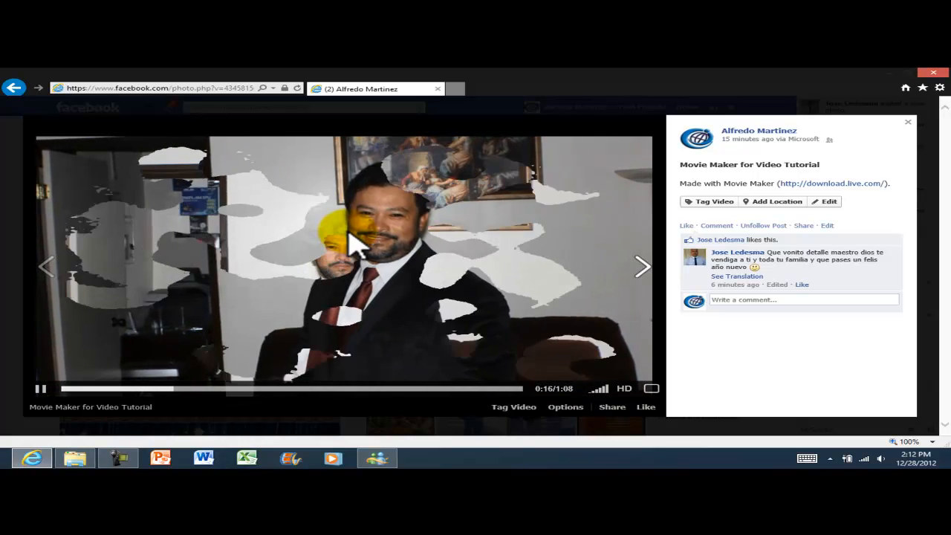
pyautogui.press('Escape')
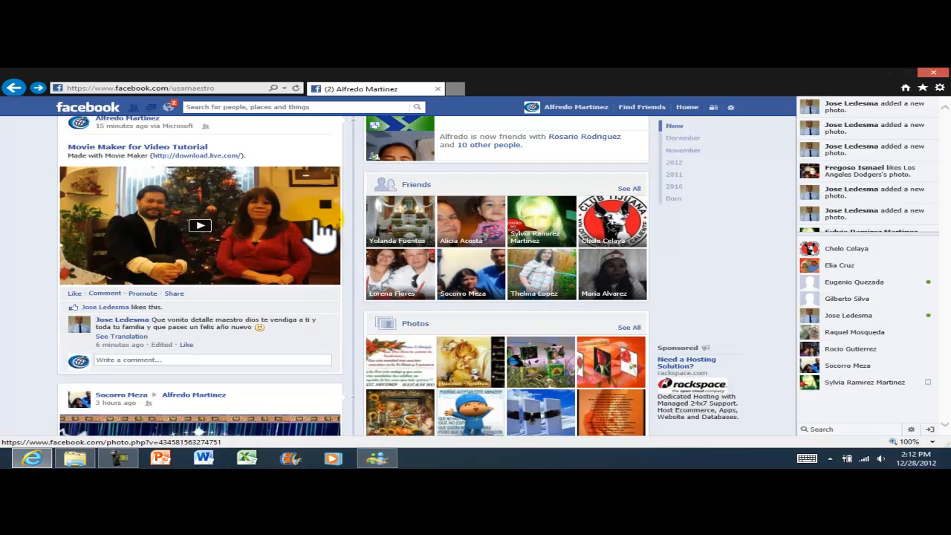
# Check the Facebook notifications list, then dismiss it.
pyautogui.click(30, 176)
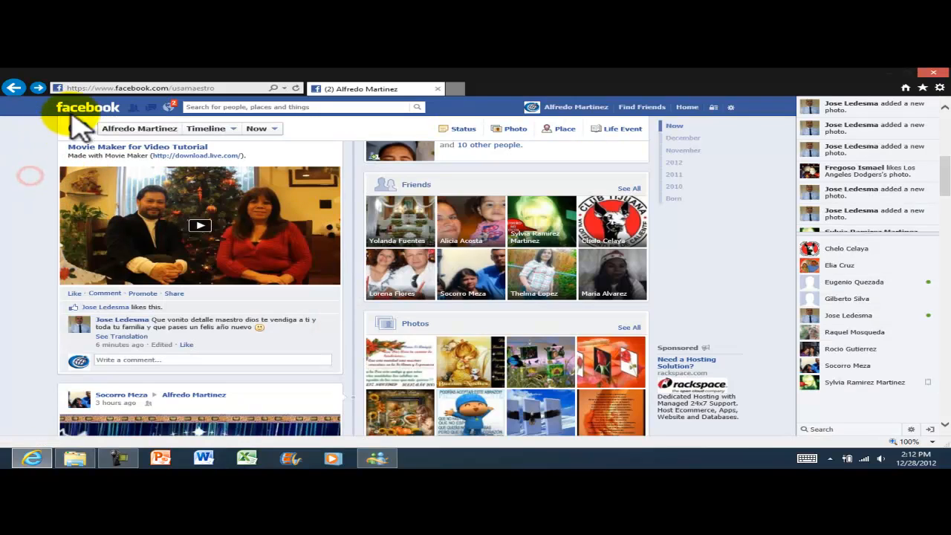
pyautogui.click(174, 108)
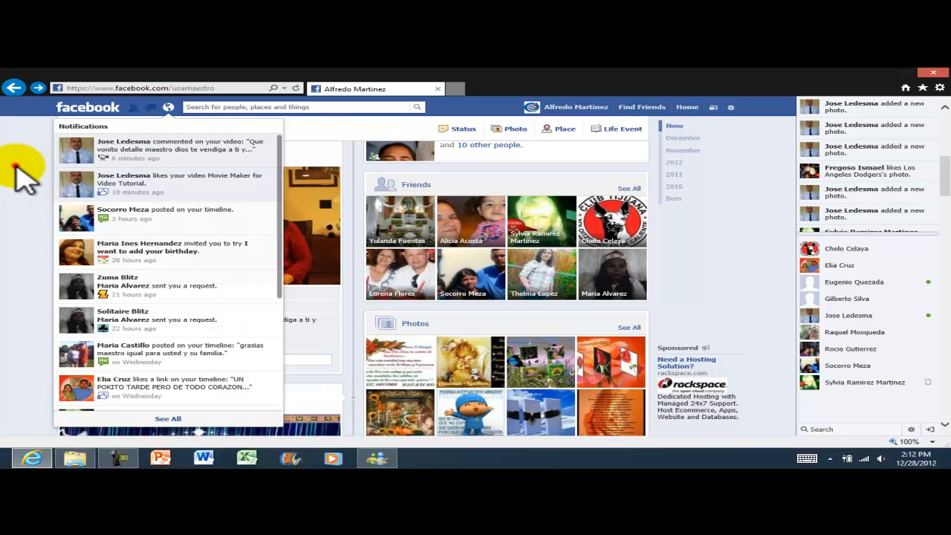
pyautogui.click(16, 169)
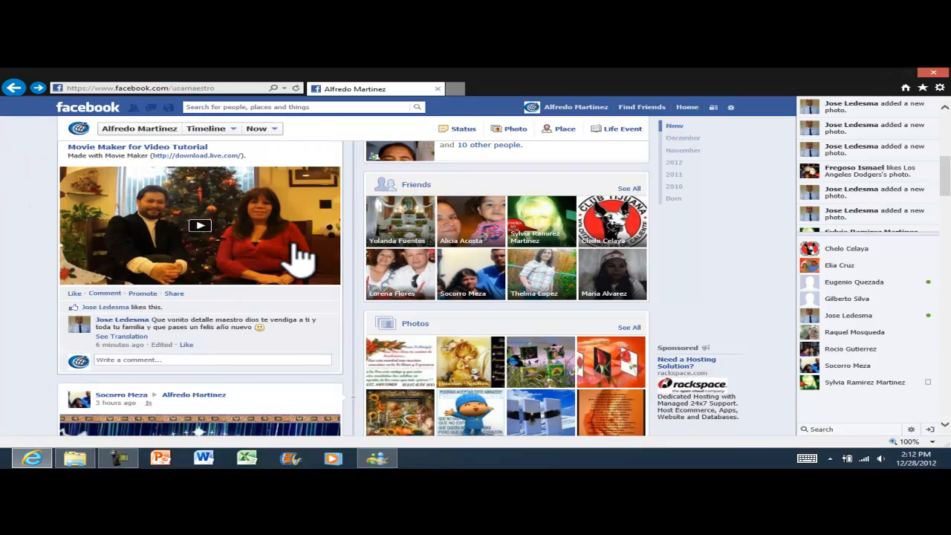
# Post a thank-you reply ending 'Feliz Año Nuevo.' under the video, then close the browser.
pyautogui.click(10, 197)
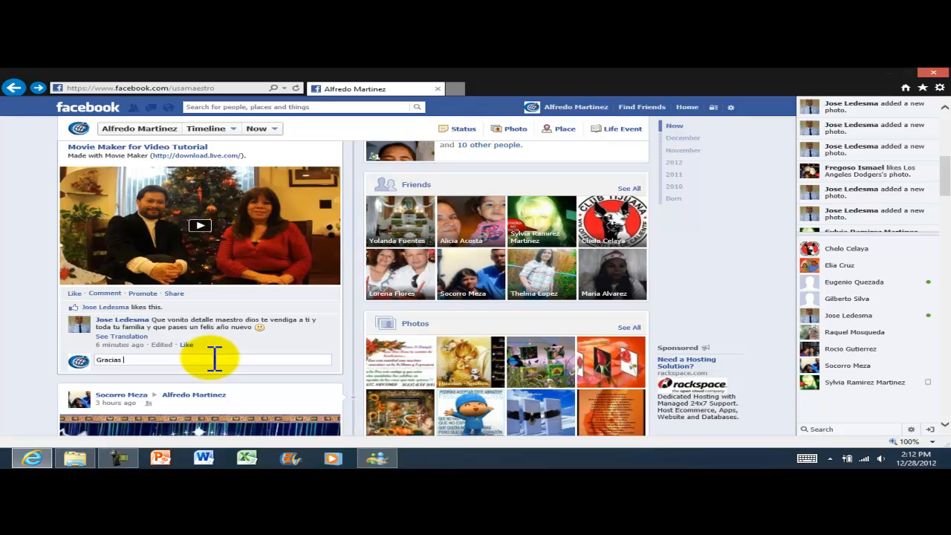
pyautogui.write('e')
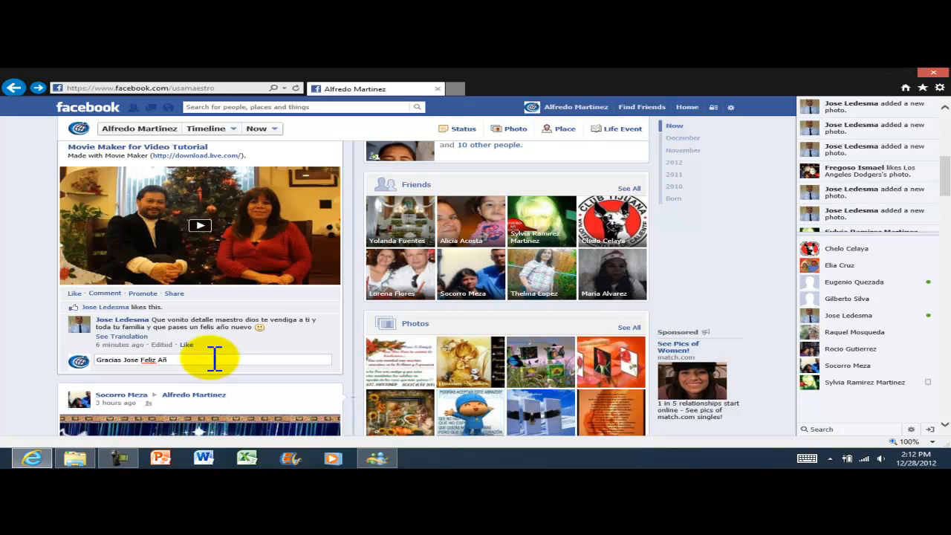
pyautogui.write('Feliz Año Nuevo')
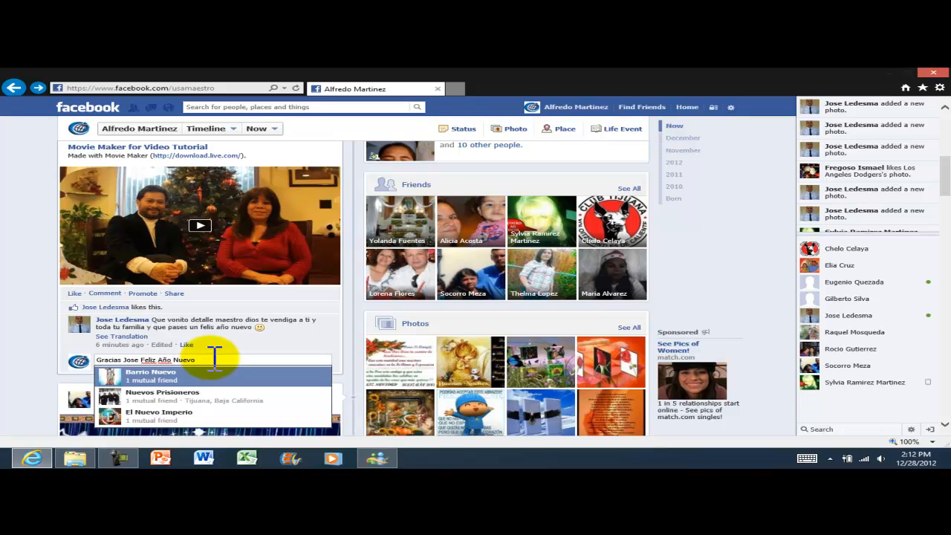
pyautogui.write('.')
pyautogui.press('Return')
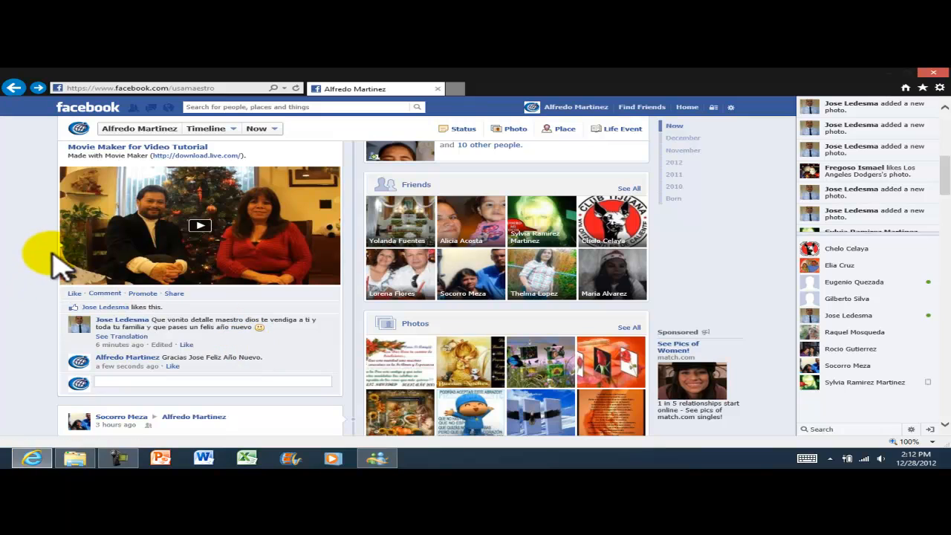
pyautogui.scroll(-2, 33, 223)
pyautogui.scroll(4, 33, 217)
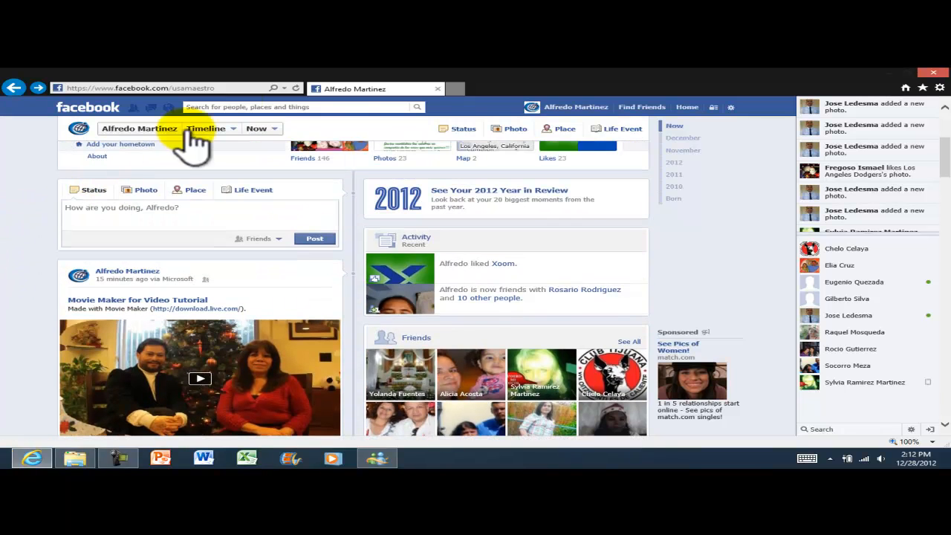
pyautogui.click(932, 74)
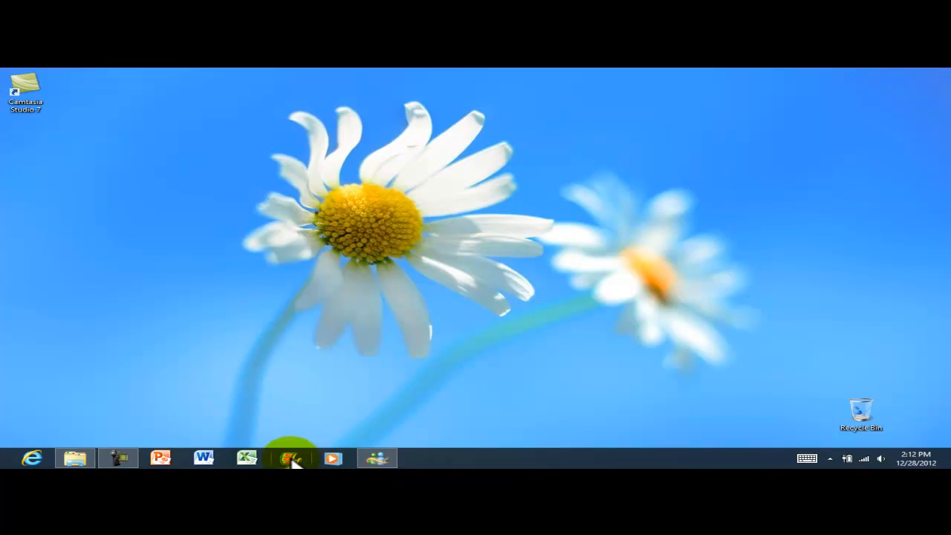
# Reopen the 'Movie Maker for Video Tutorial' project from Videos, then close Movie Maker and File Explorer.
pyautogui.click(77, 458)
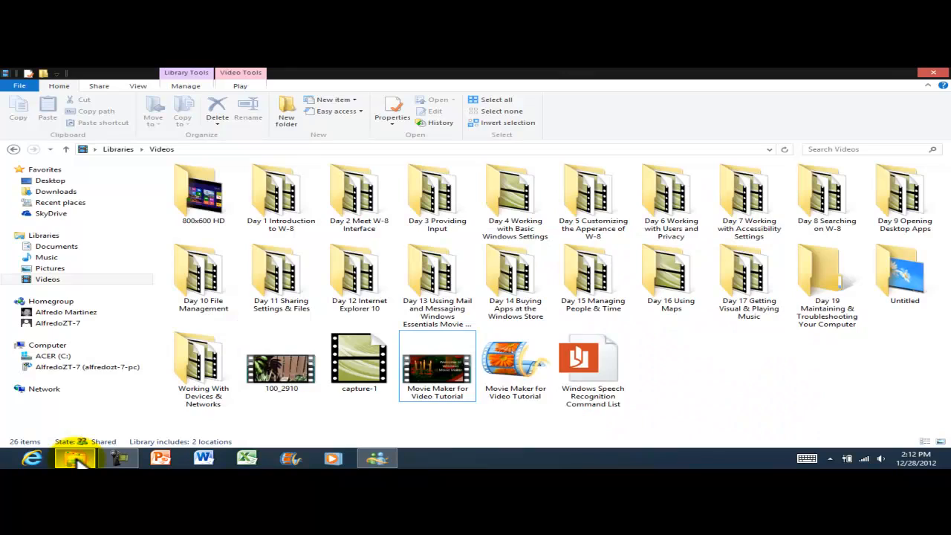
pyautogui.click(822, 417)
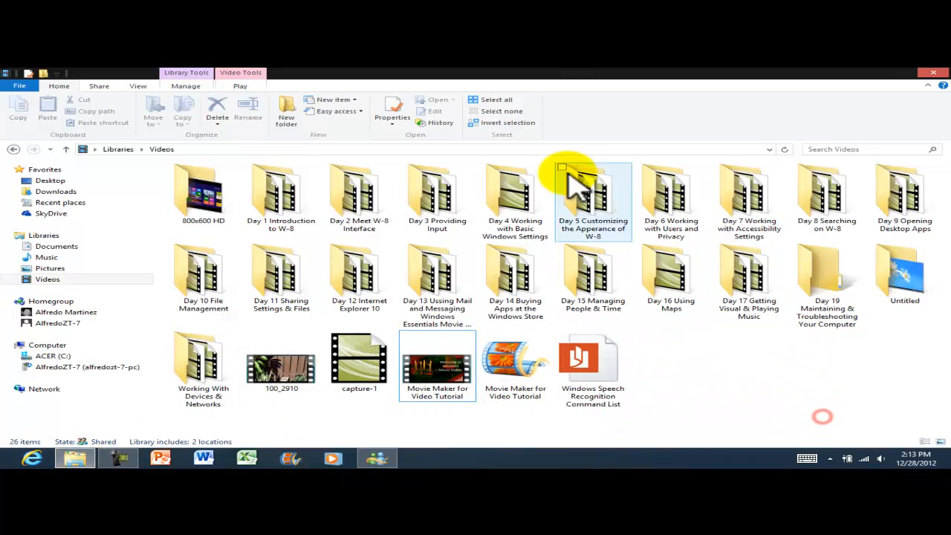
pyautogui.click(529, 371)
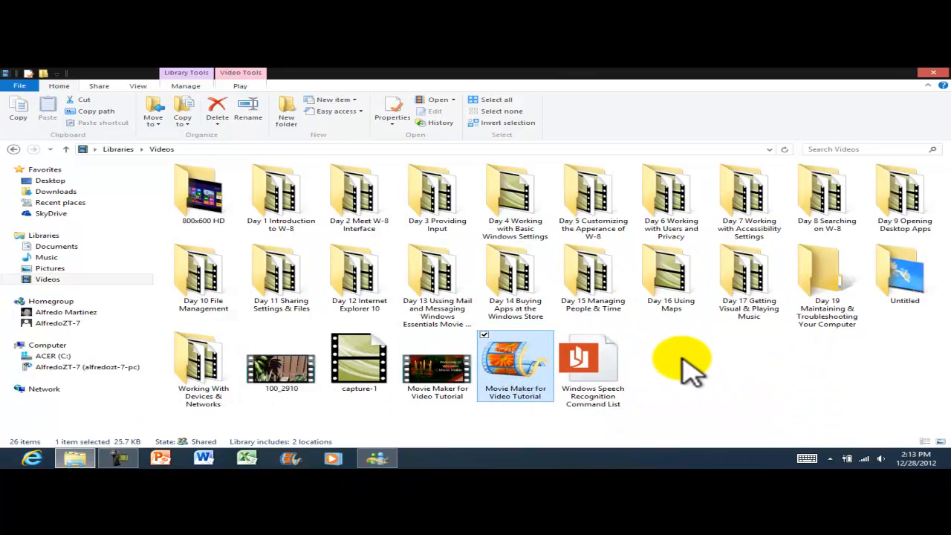
pyautogui.doubleClick(520, 358)
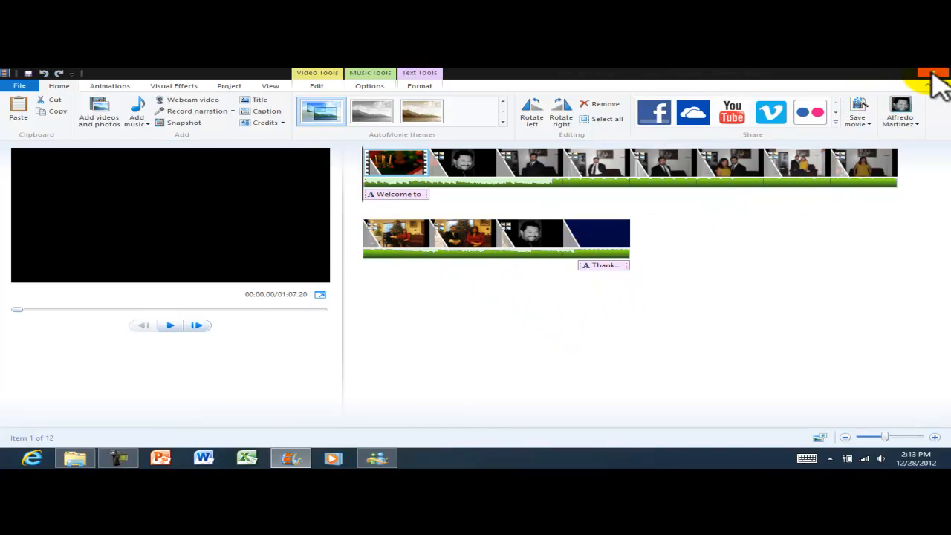
pyautogui.click(933, 74)
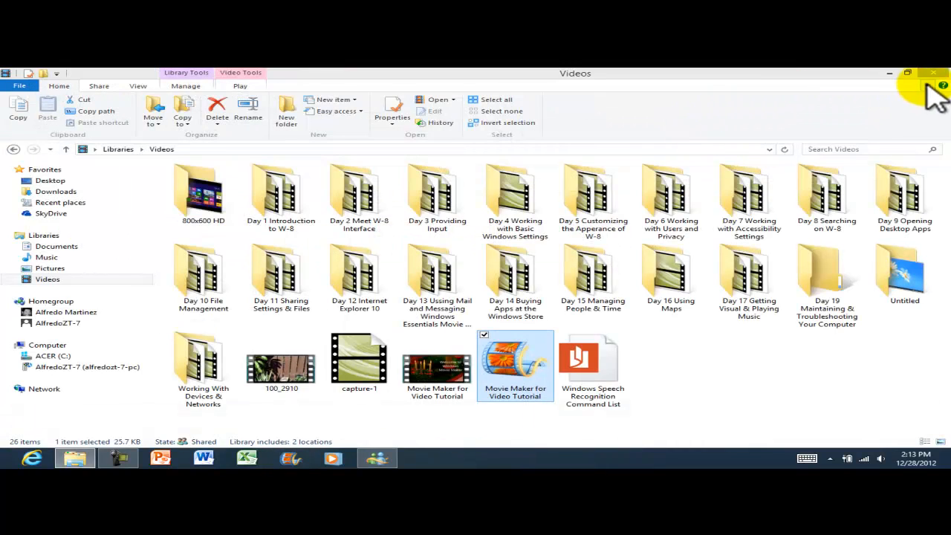
pyautogui.click(934, 73)
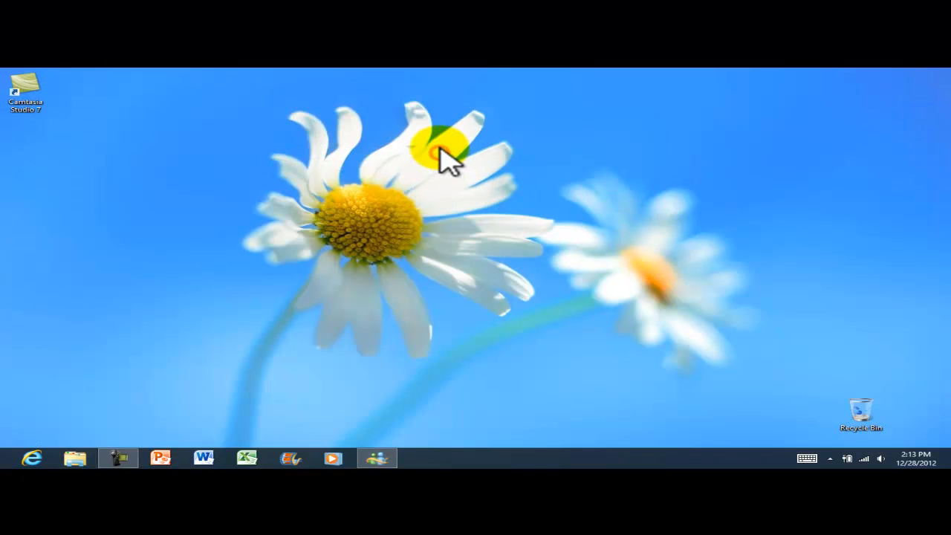